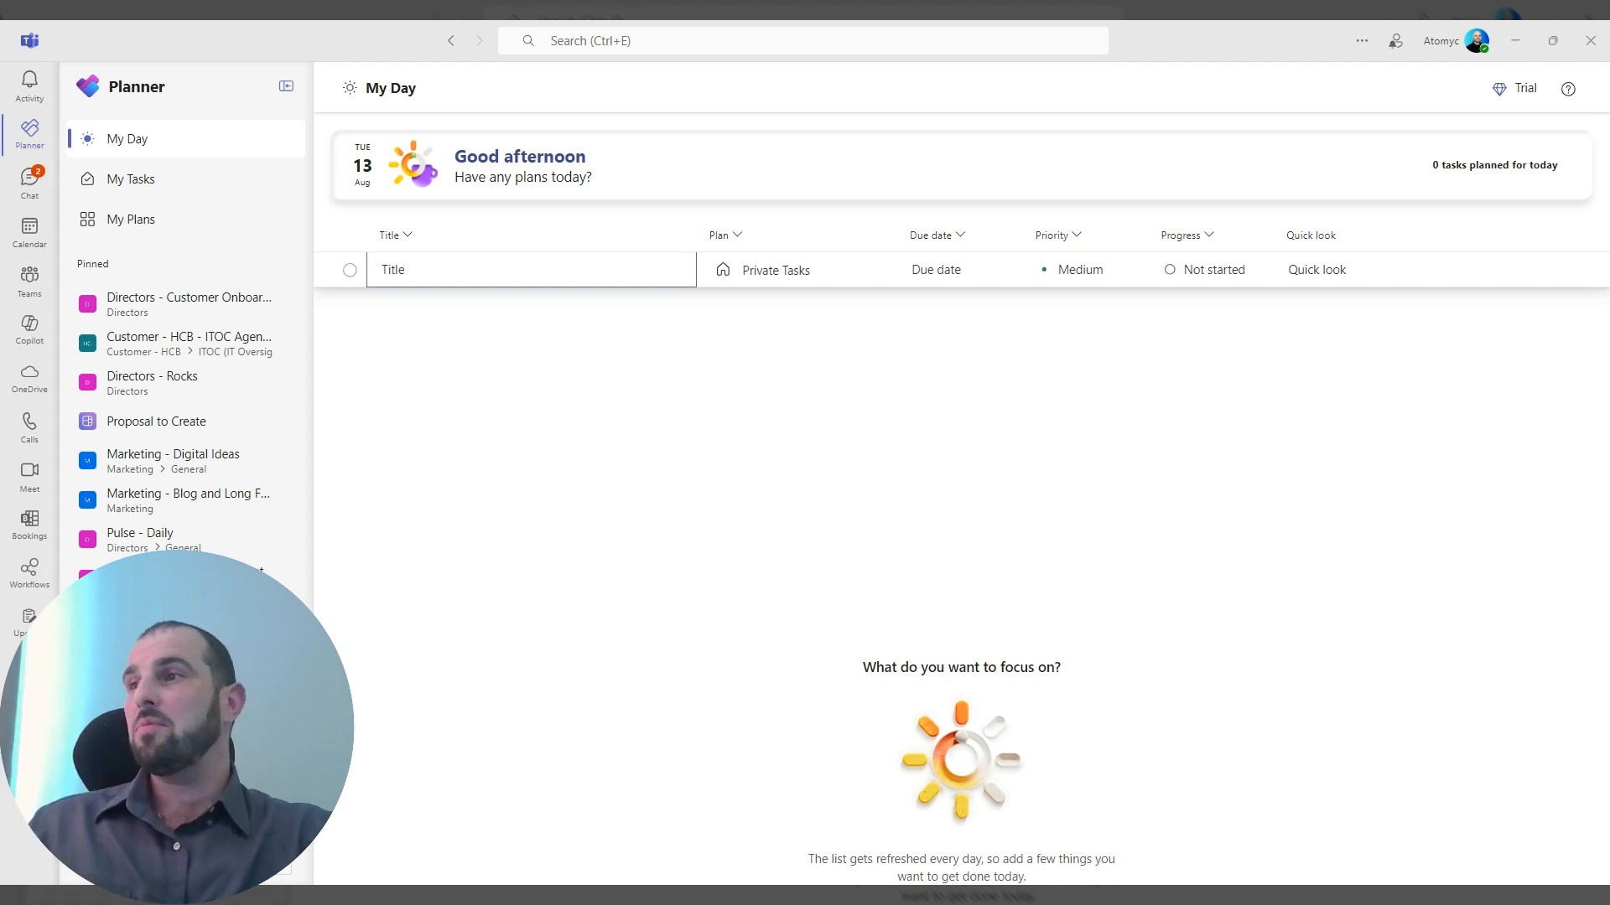
Create a new basic plan from scratch named "Test Basic".
{"action": "left_click", "coordinate": [185, 863]}
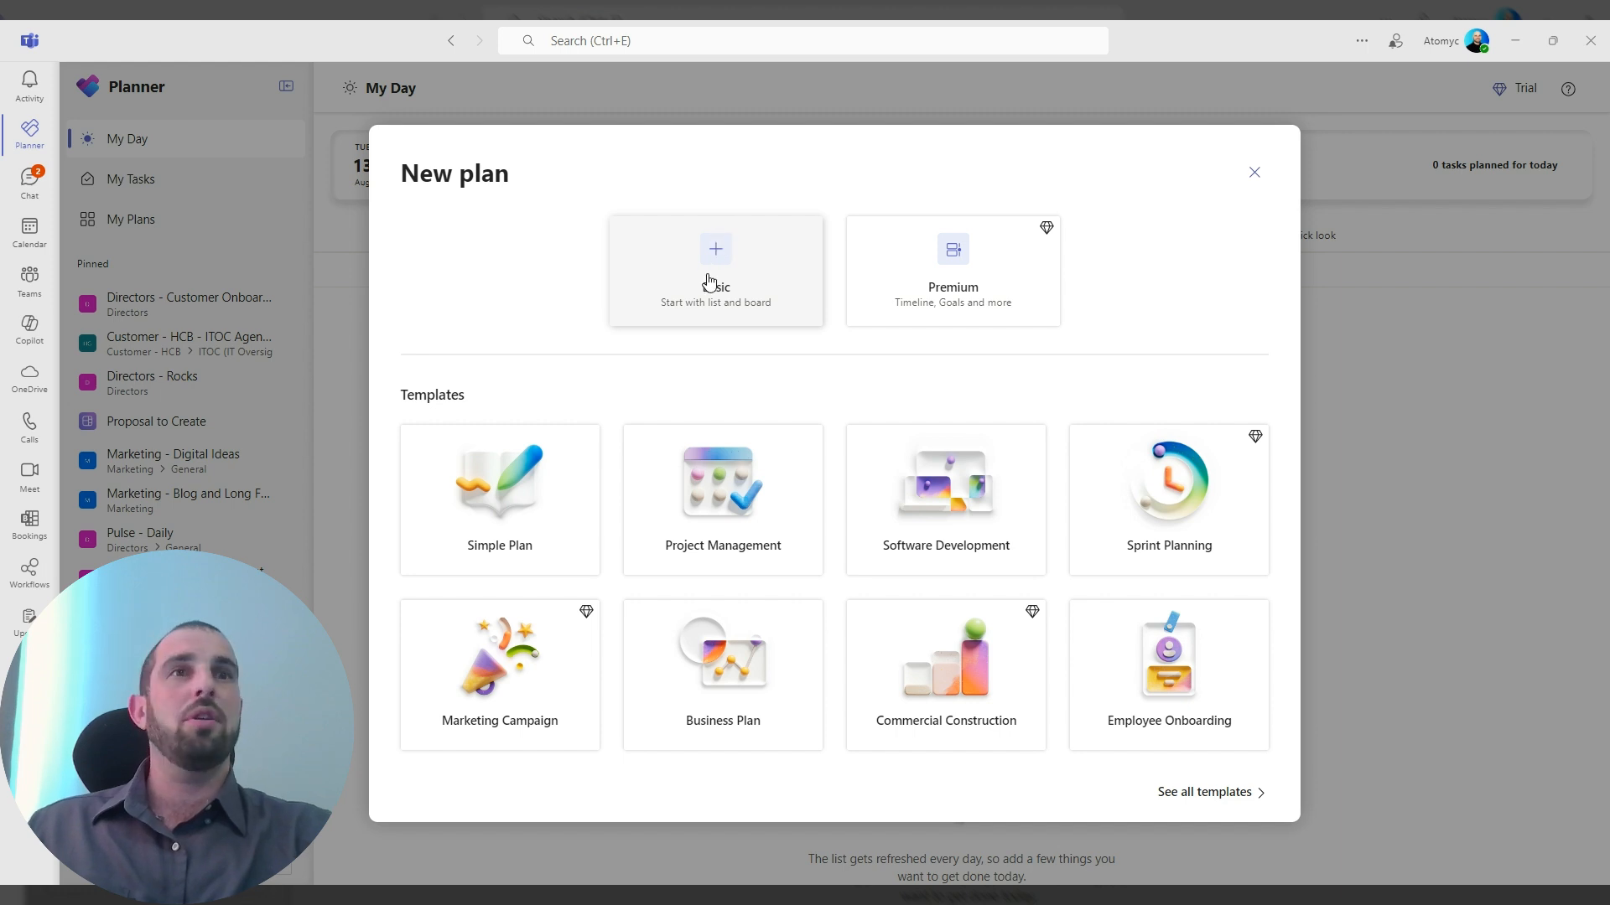
{"action": "left_click", "coordinate": [708, 279]}
{"action": "left_click", "coordinate": [757, 444]}
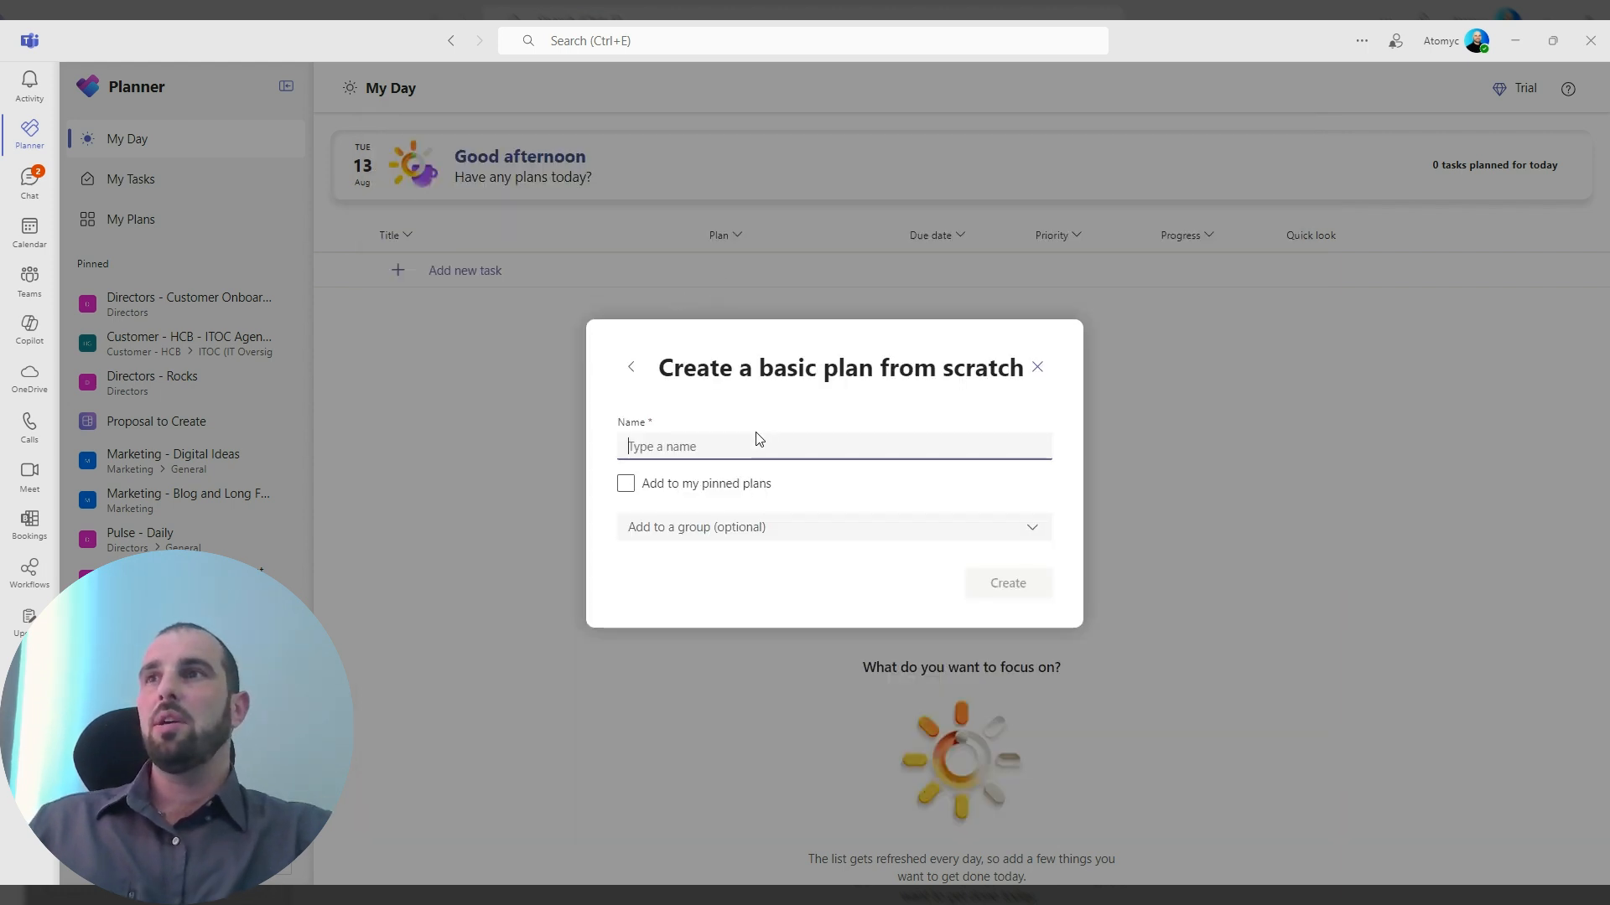
{"action": "type", "text": "Test Basic"}
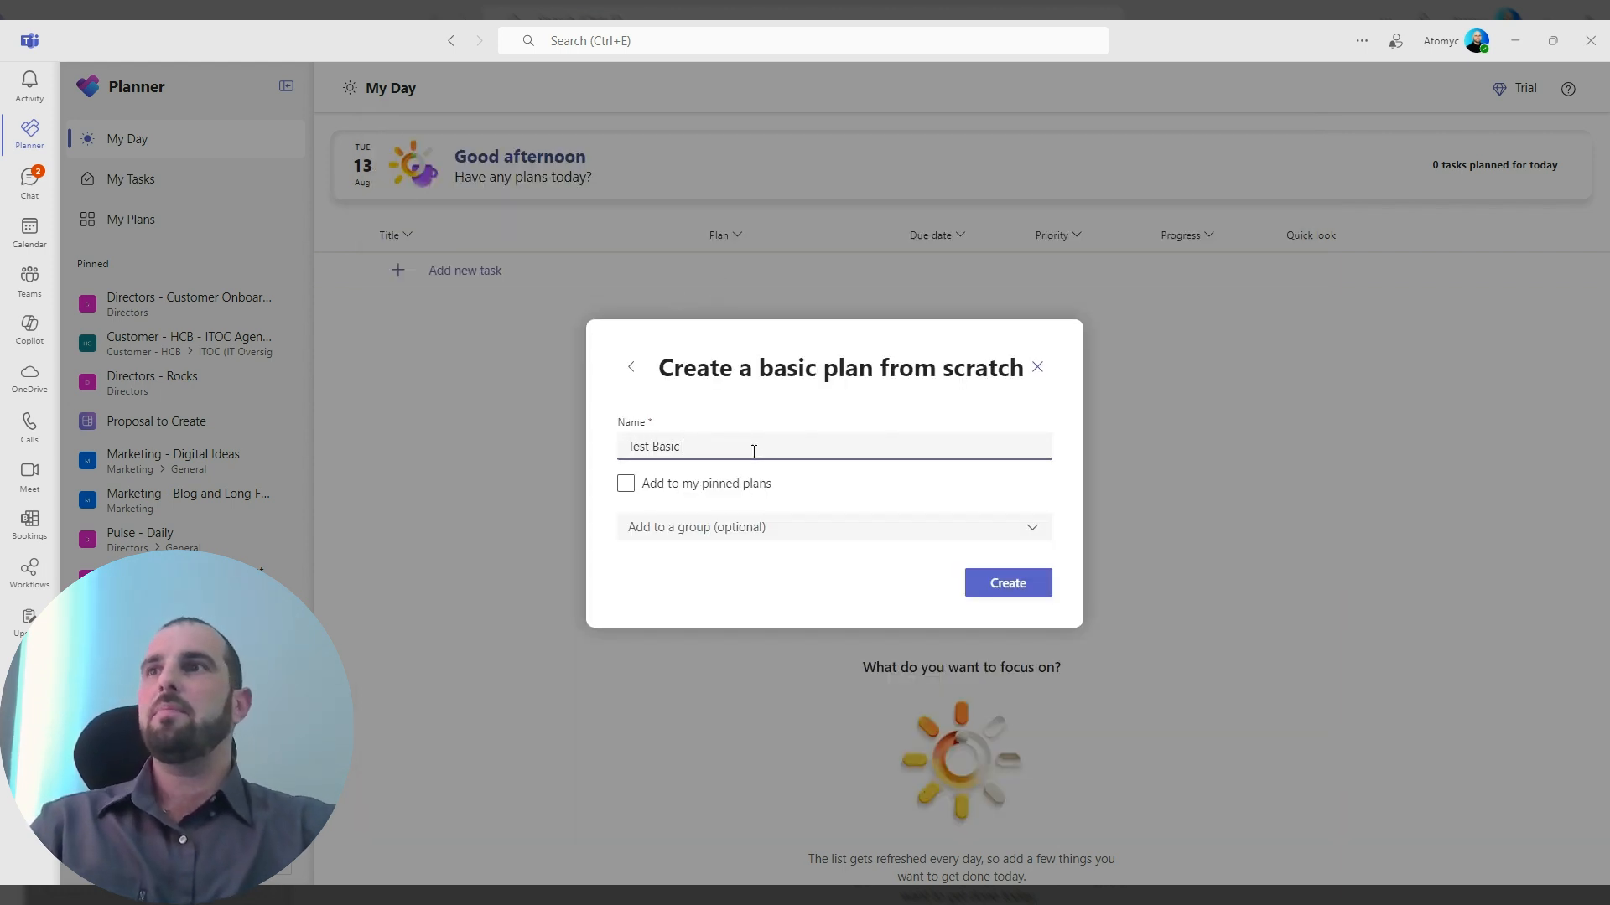
{"action": "left_click", "coordinate": [1006, 588]}
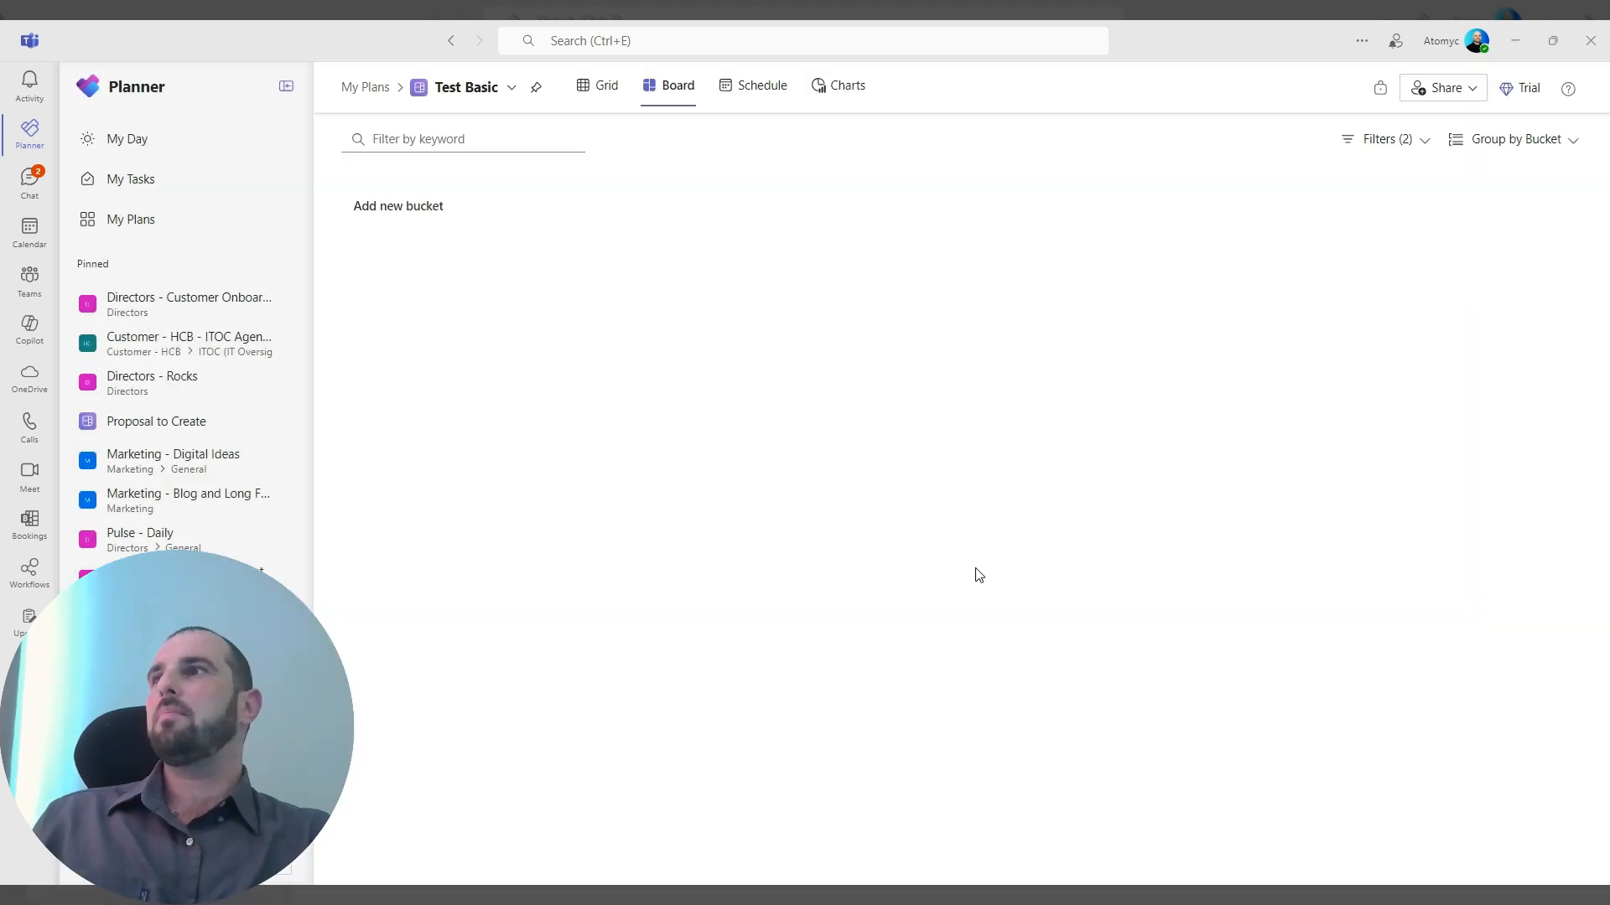
Show the Test Basic plan as a grid and check the Bucket column's options.
{"action": "left_click", "coordinate": [584, 91]}
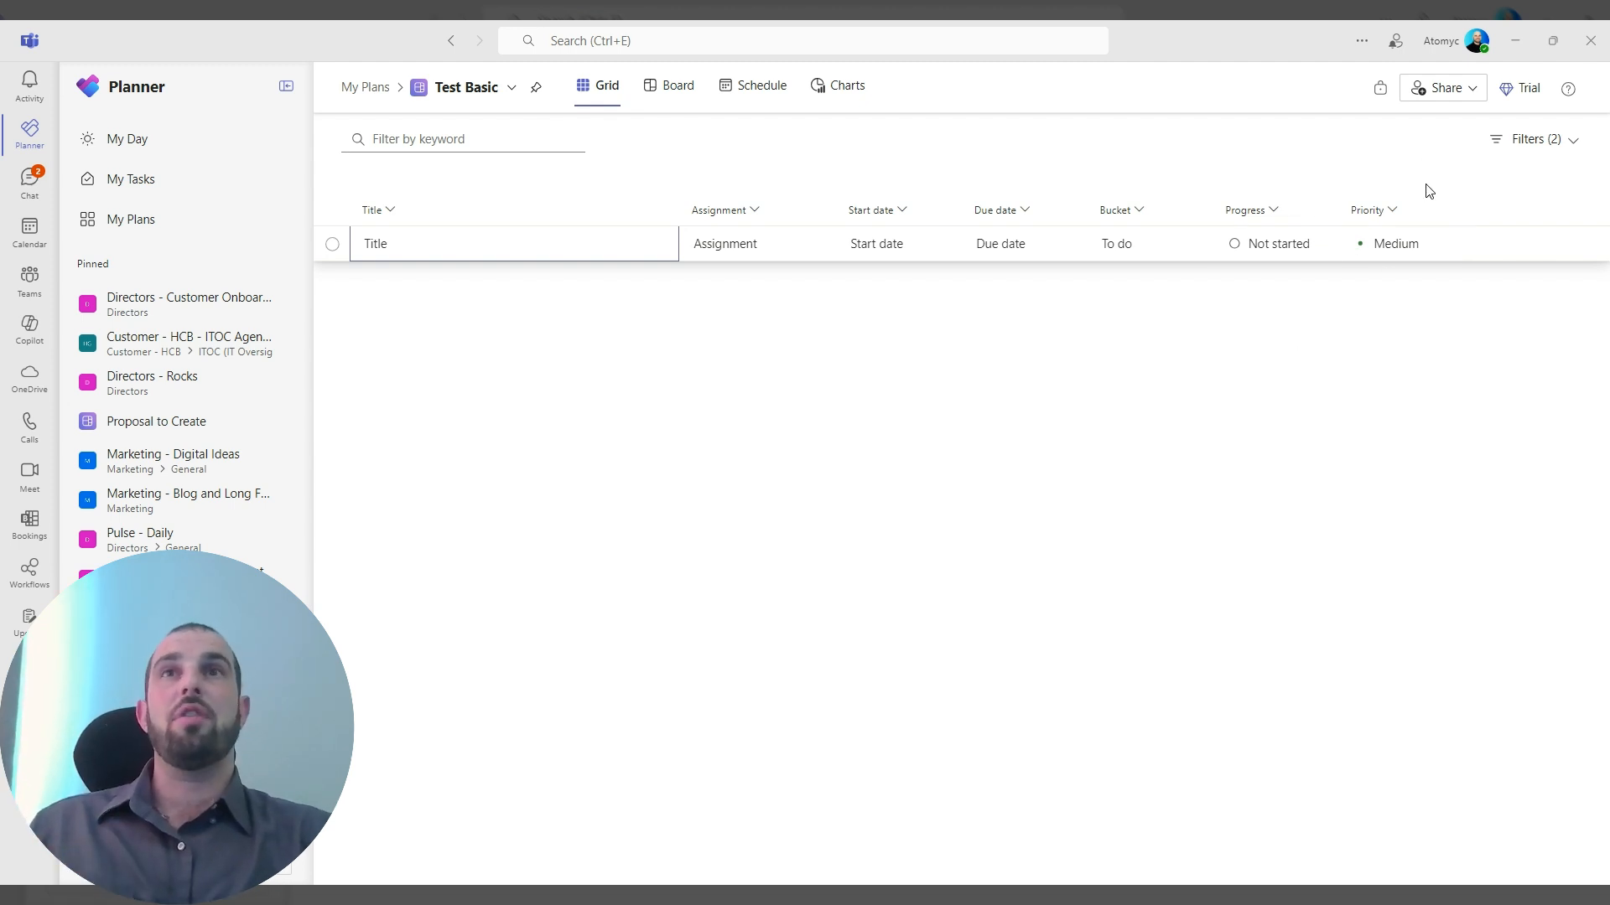
{"action": "left_click", "coordinate": [1139, 219]}
{"action": "left_click", "coordinate": [1037, 411]}
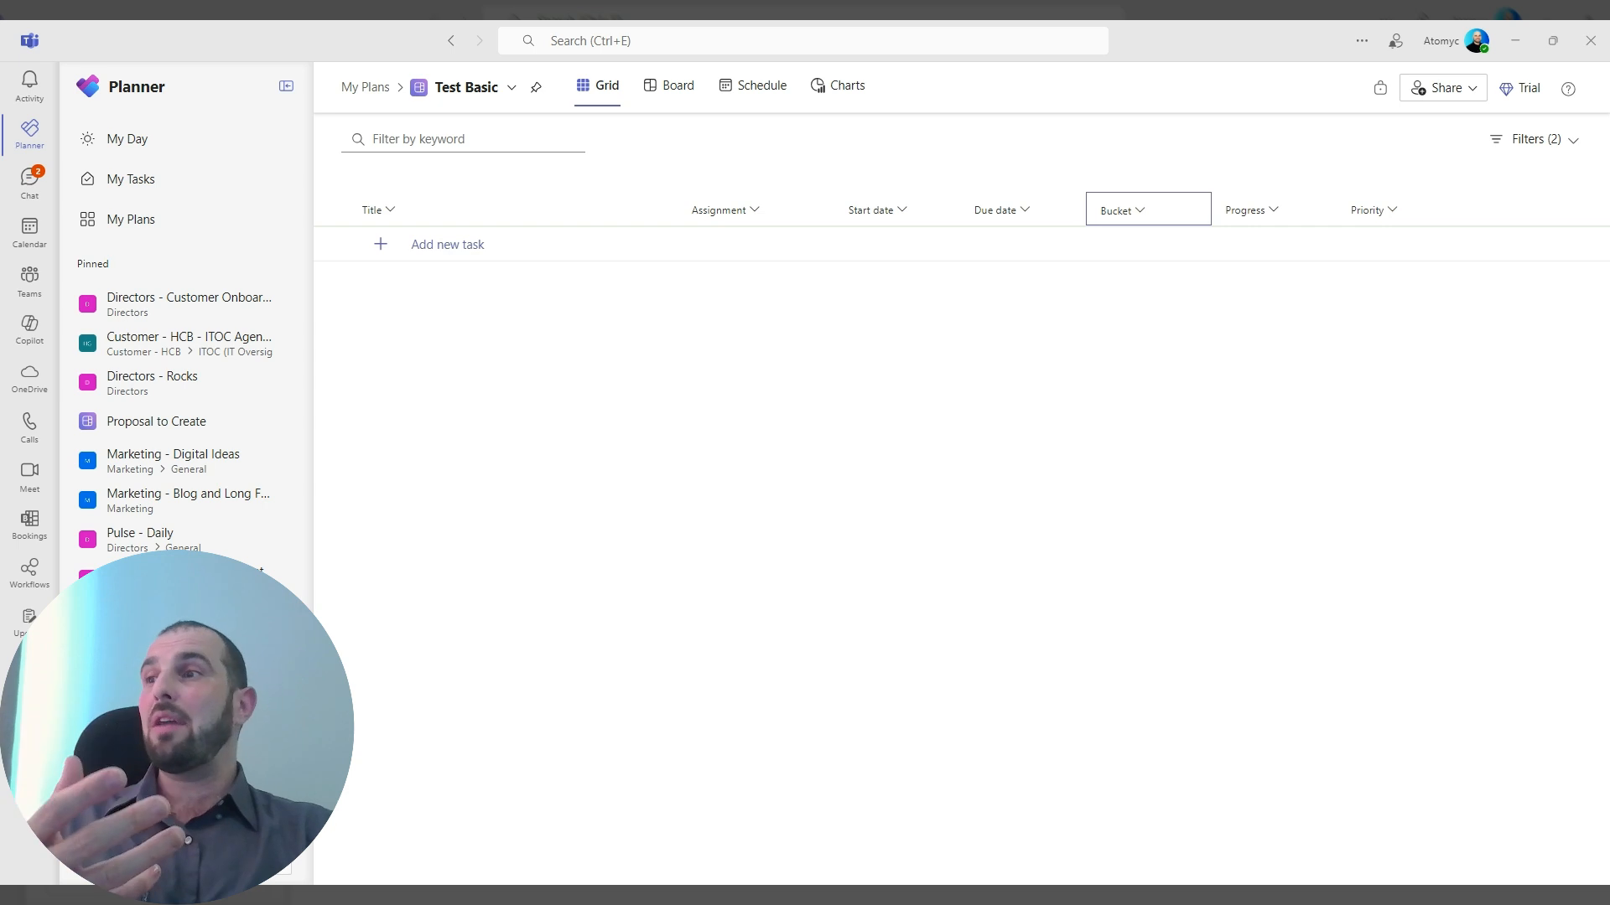
Create a new premium plan from scratch named "Test Premium".
{"action": "left_click", "coordinate": [188, 861]}
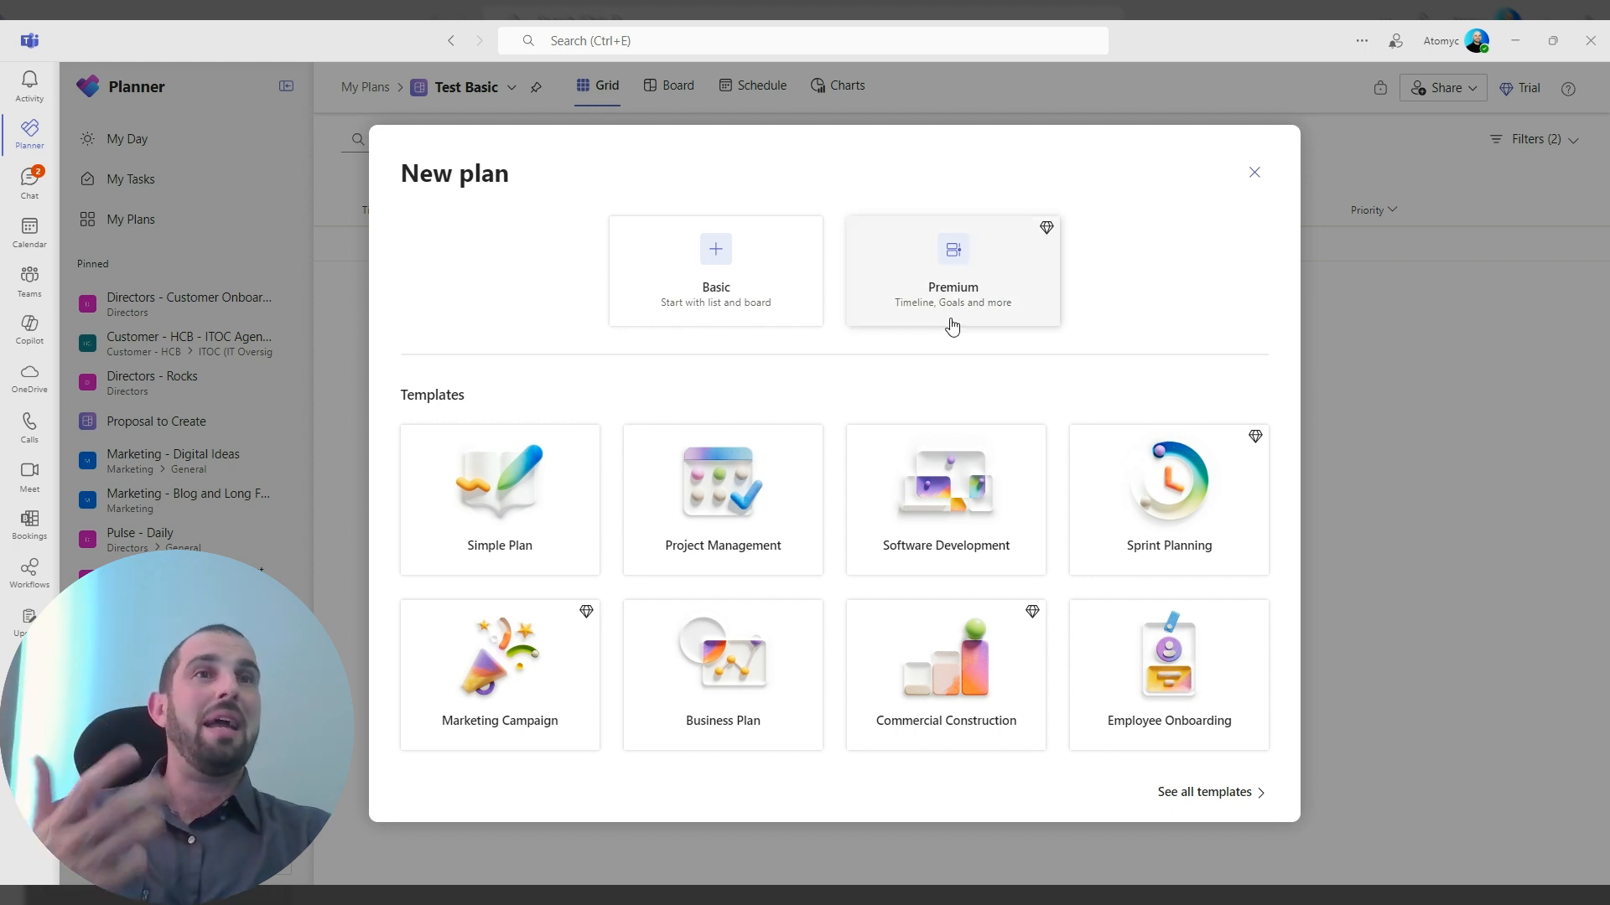
{"action": "left_click", "coordinate": [947, 281]}
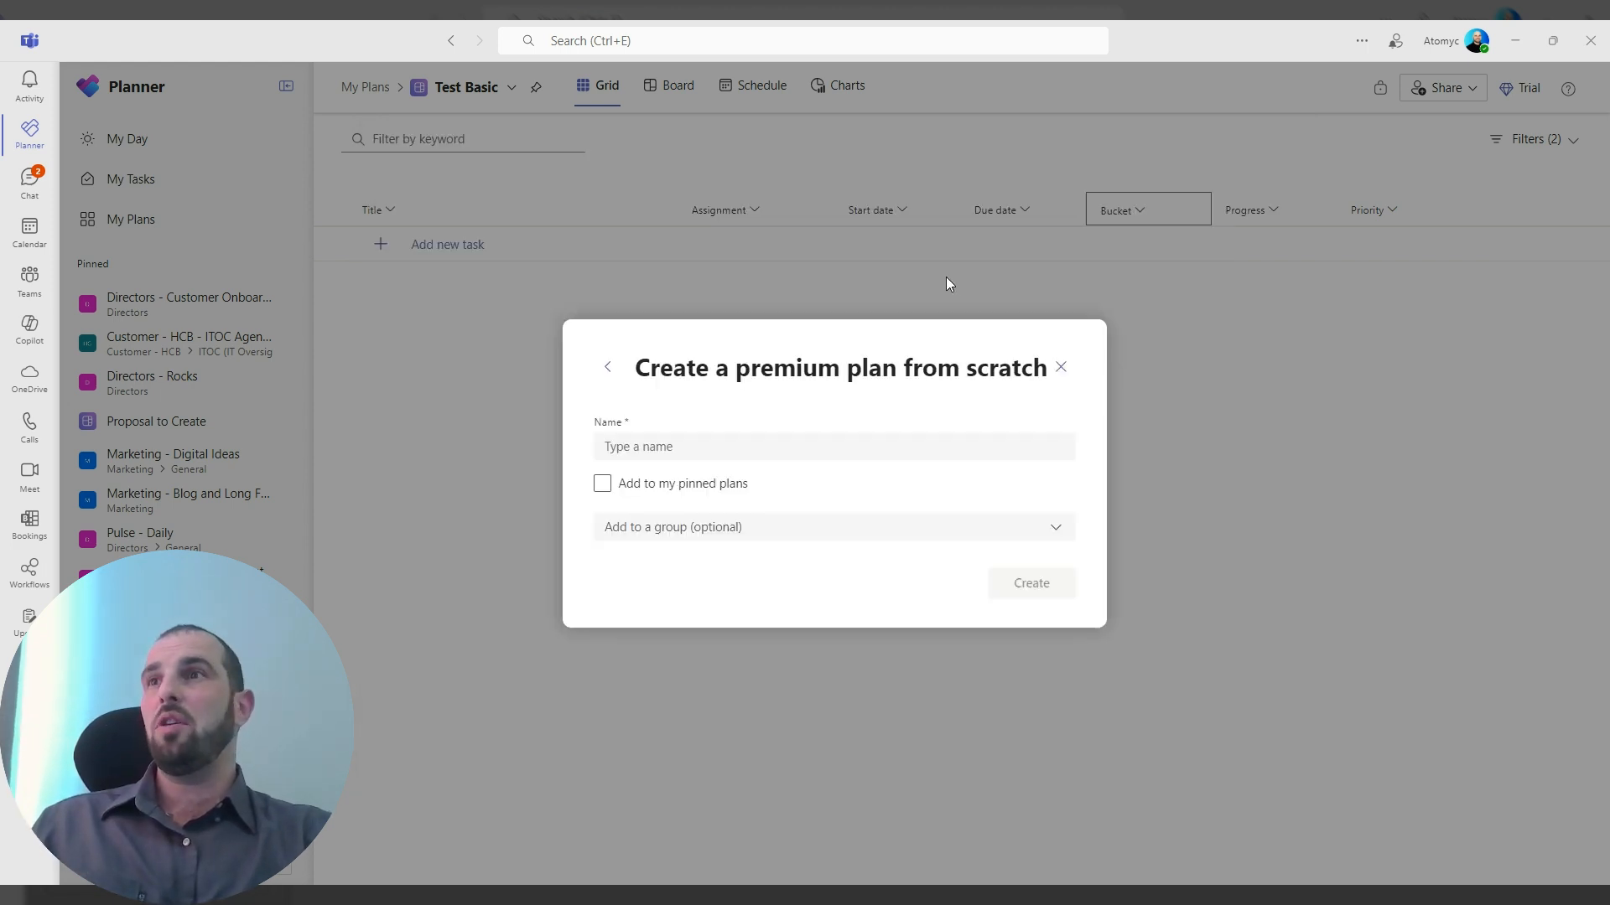
{"action": "left_click", "coordinate": [821, 437]}
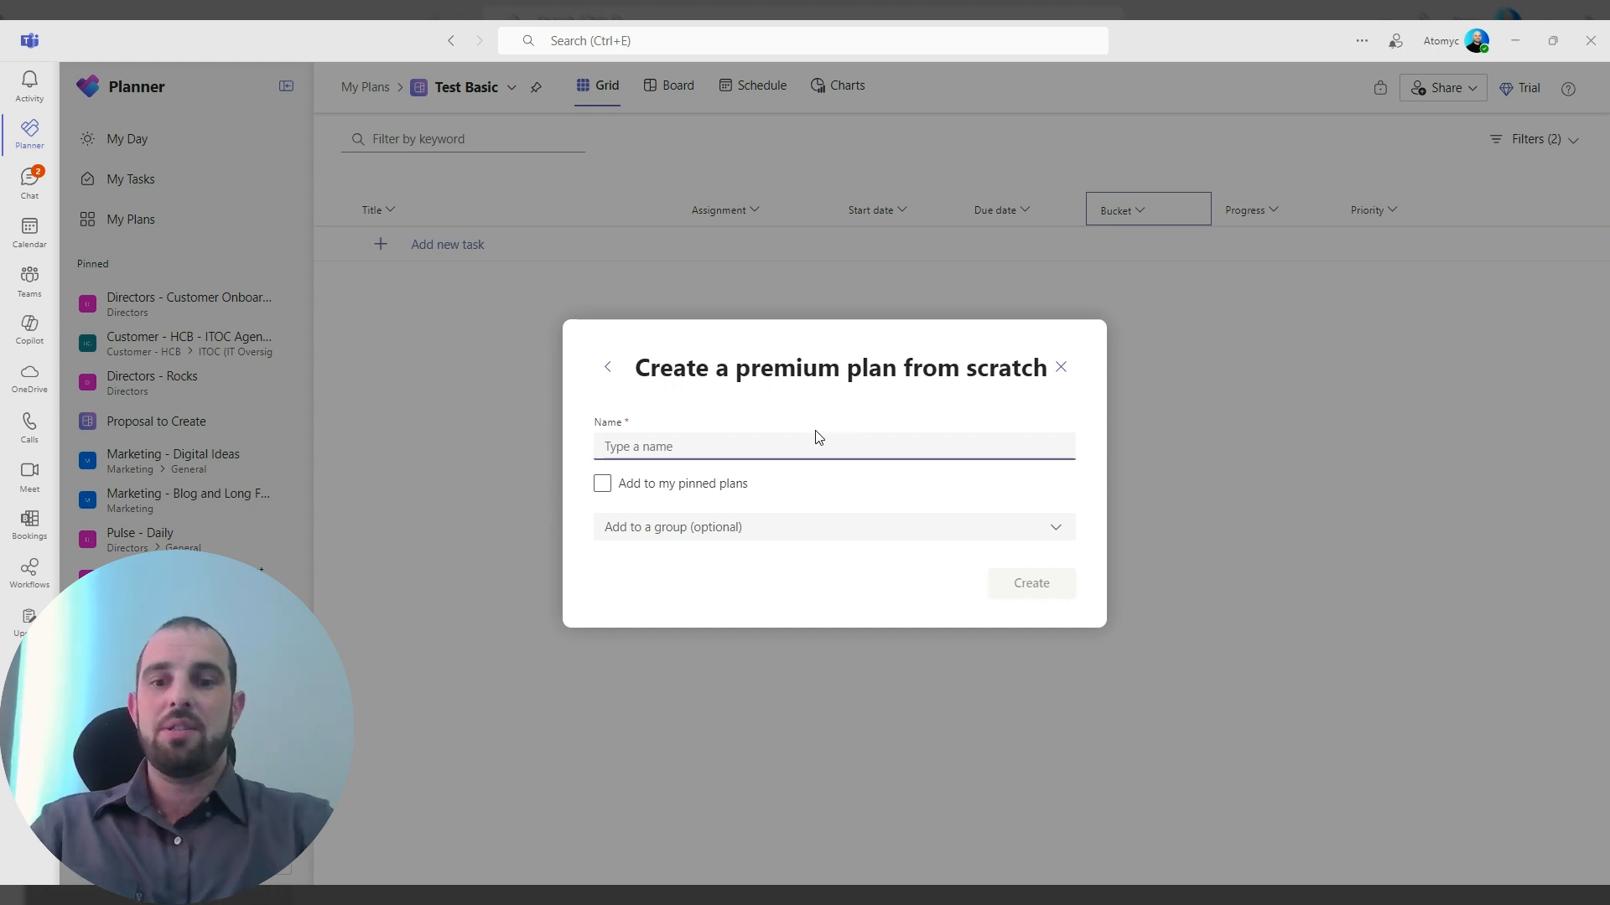
{"action": "type", "text": "Test Premium"}
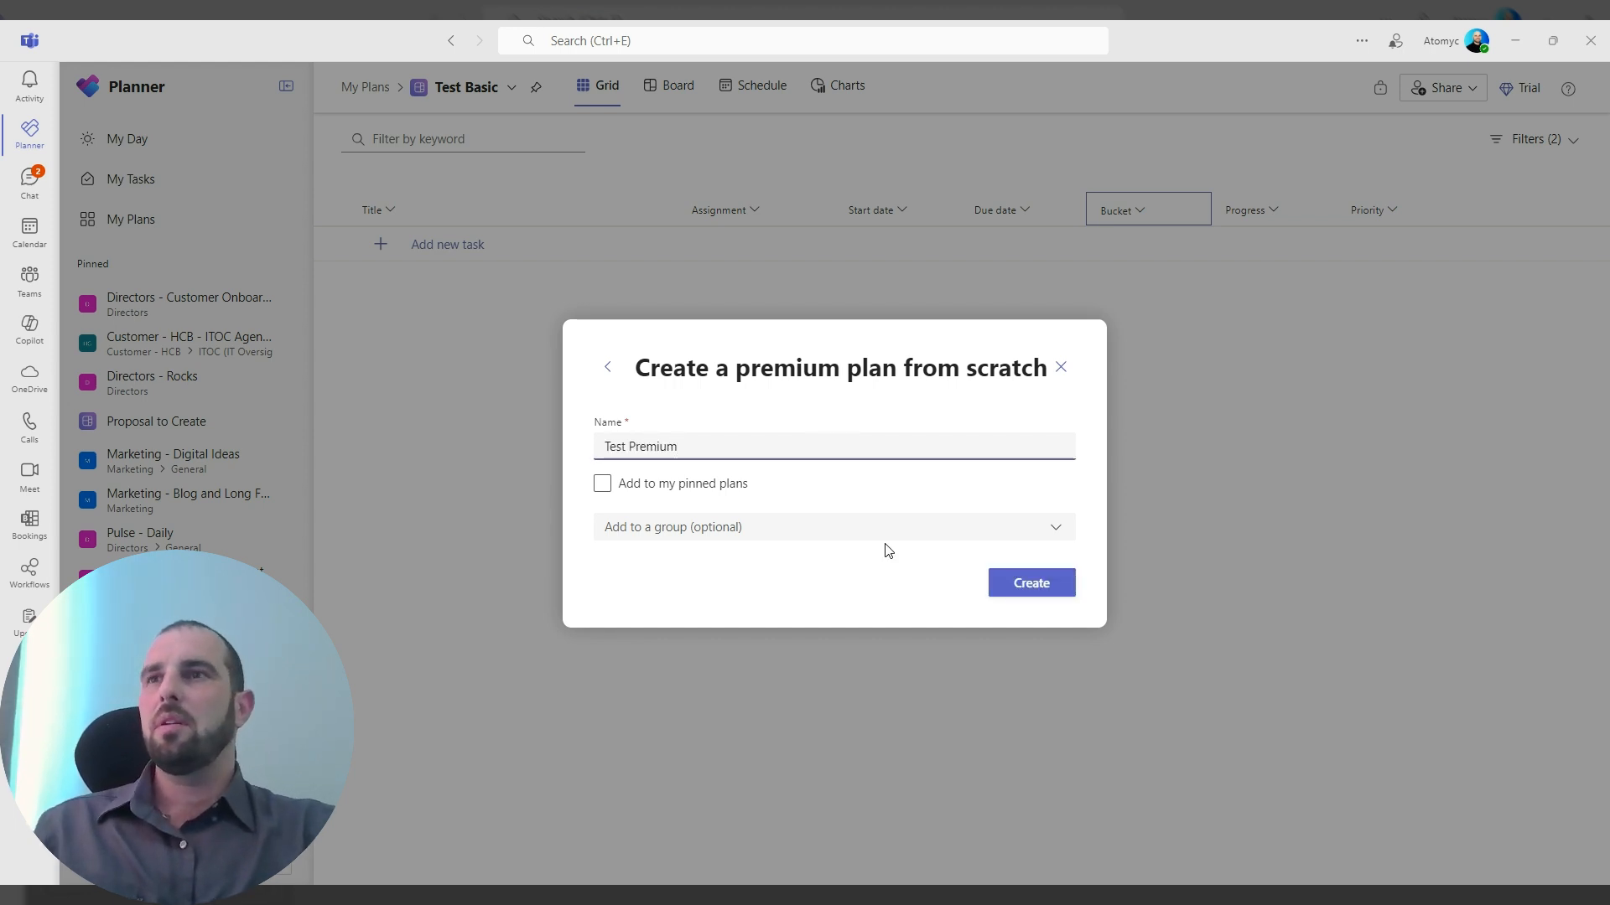
{"action": "left_click", "coordinate": [1044, 592]}
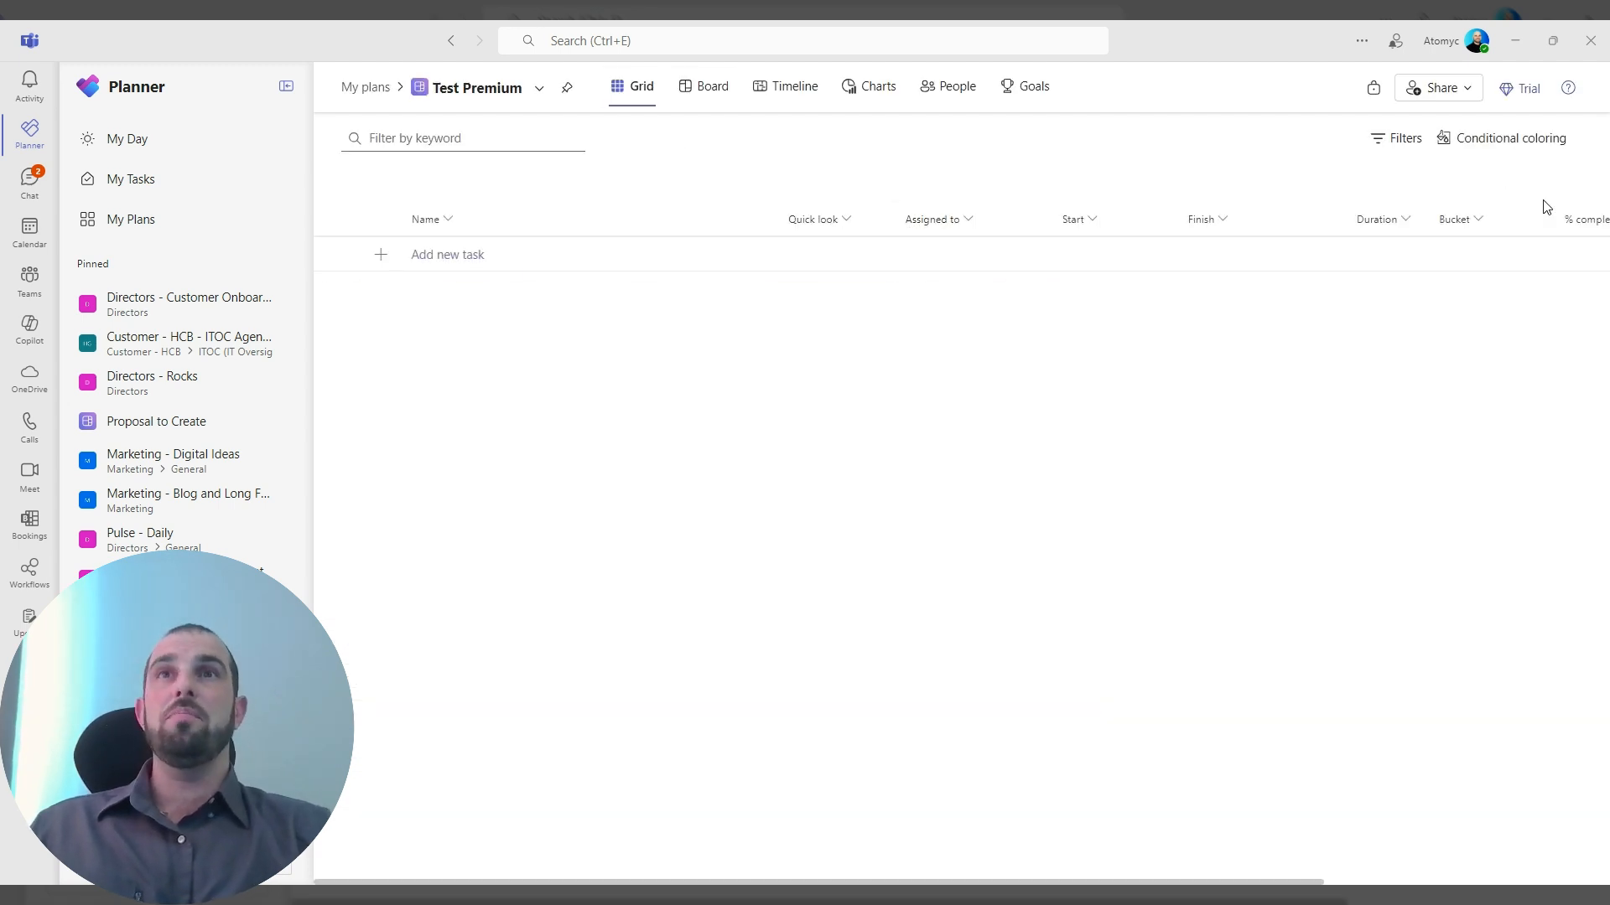
Remove the Assigned to, Start and Finish columns from the Test Premium grid.
{"action": "left_click", "coordinate": [961, 224]}
{"action": "left_click", "coordinate": [952, 264]}
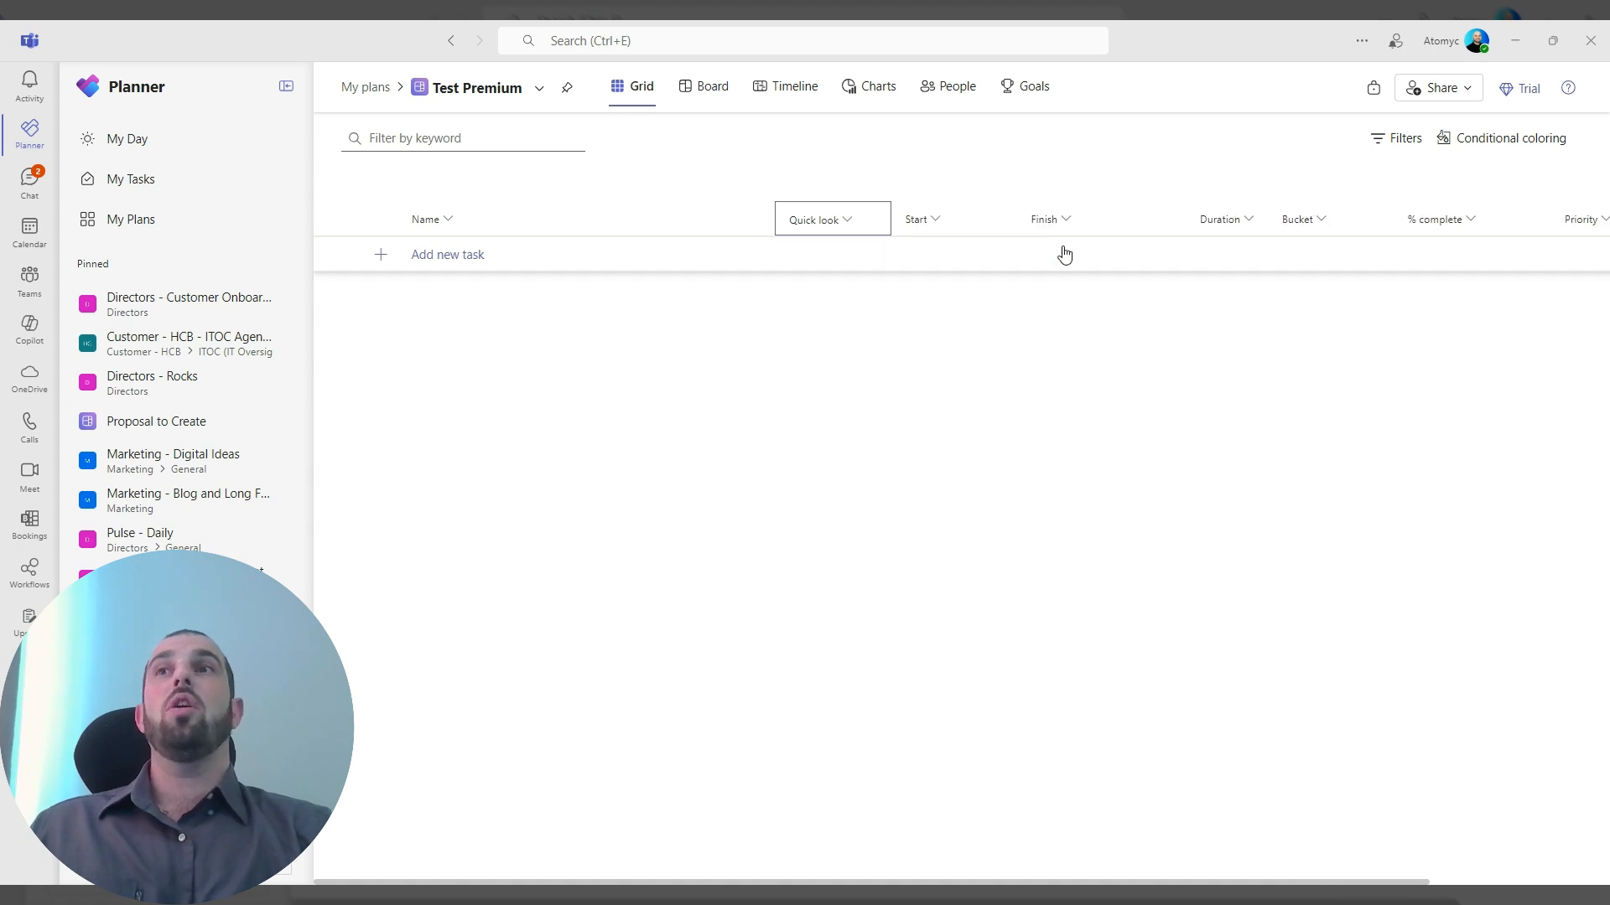
{"action": "left_click", "coordinate": [935, 228]}
{"action": "left_click", "coordinate": [948, 264]}
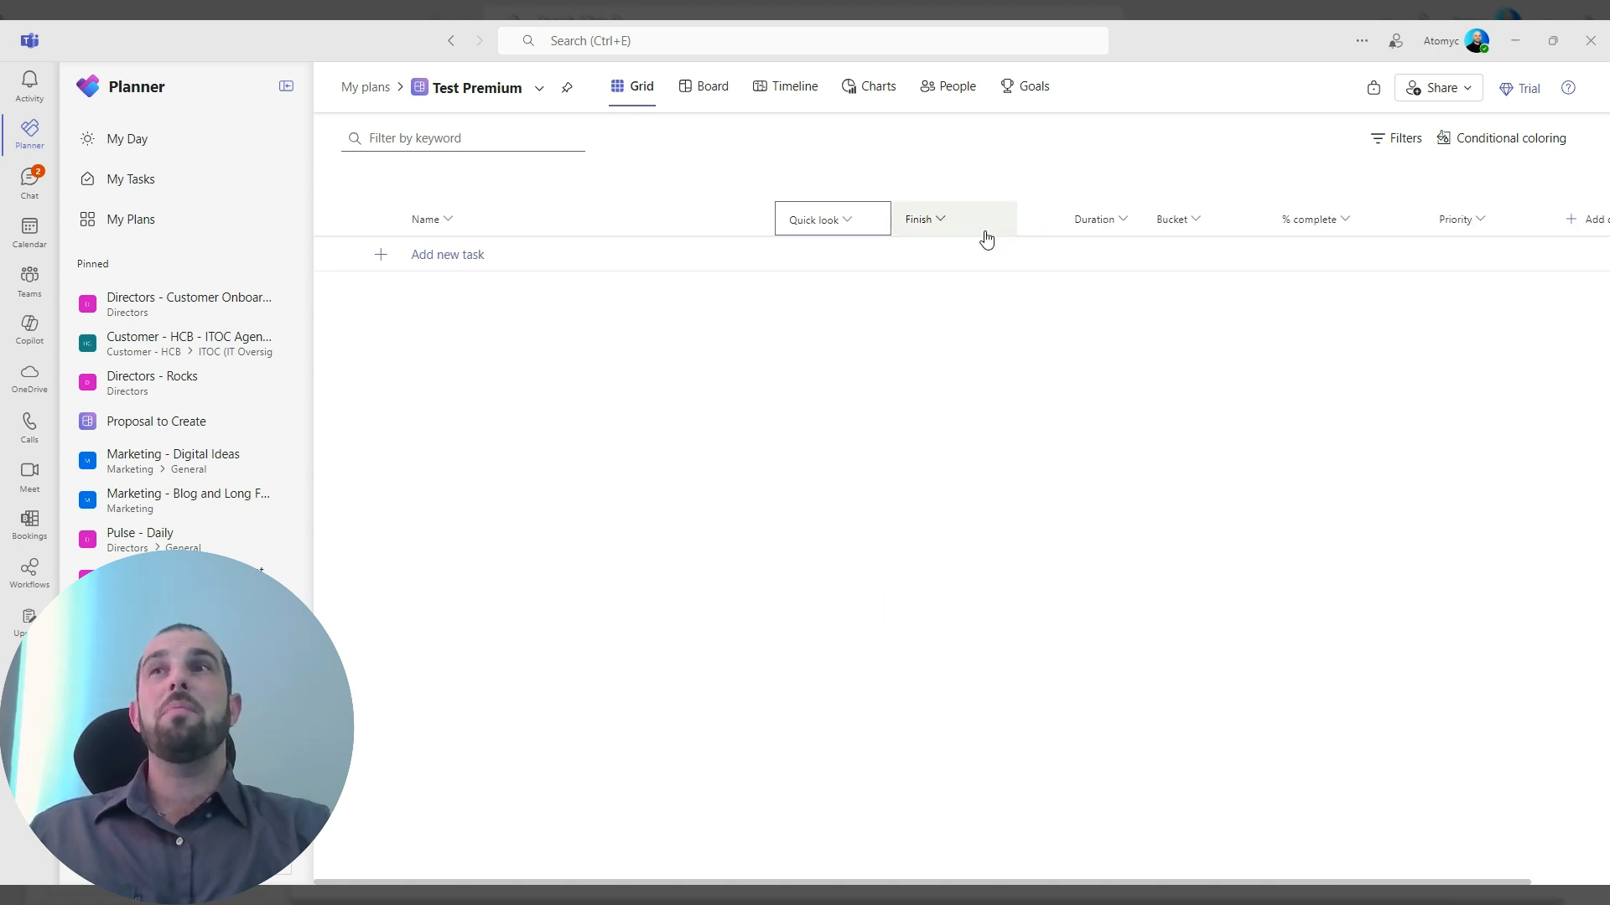
{"action": "left_click", "coordinate": [972, 228]}
{"action": "left_click", "coordinate": [1009, 254]}
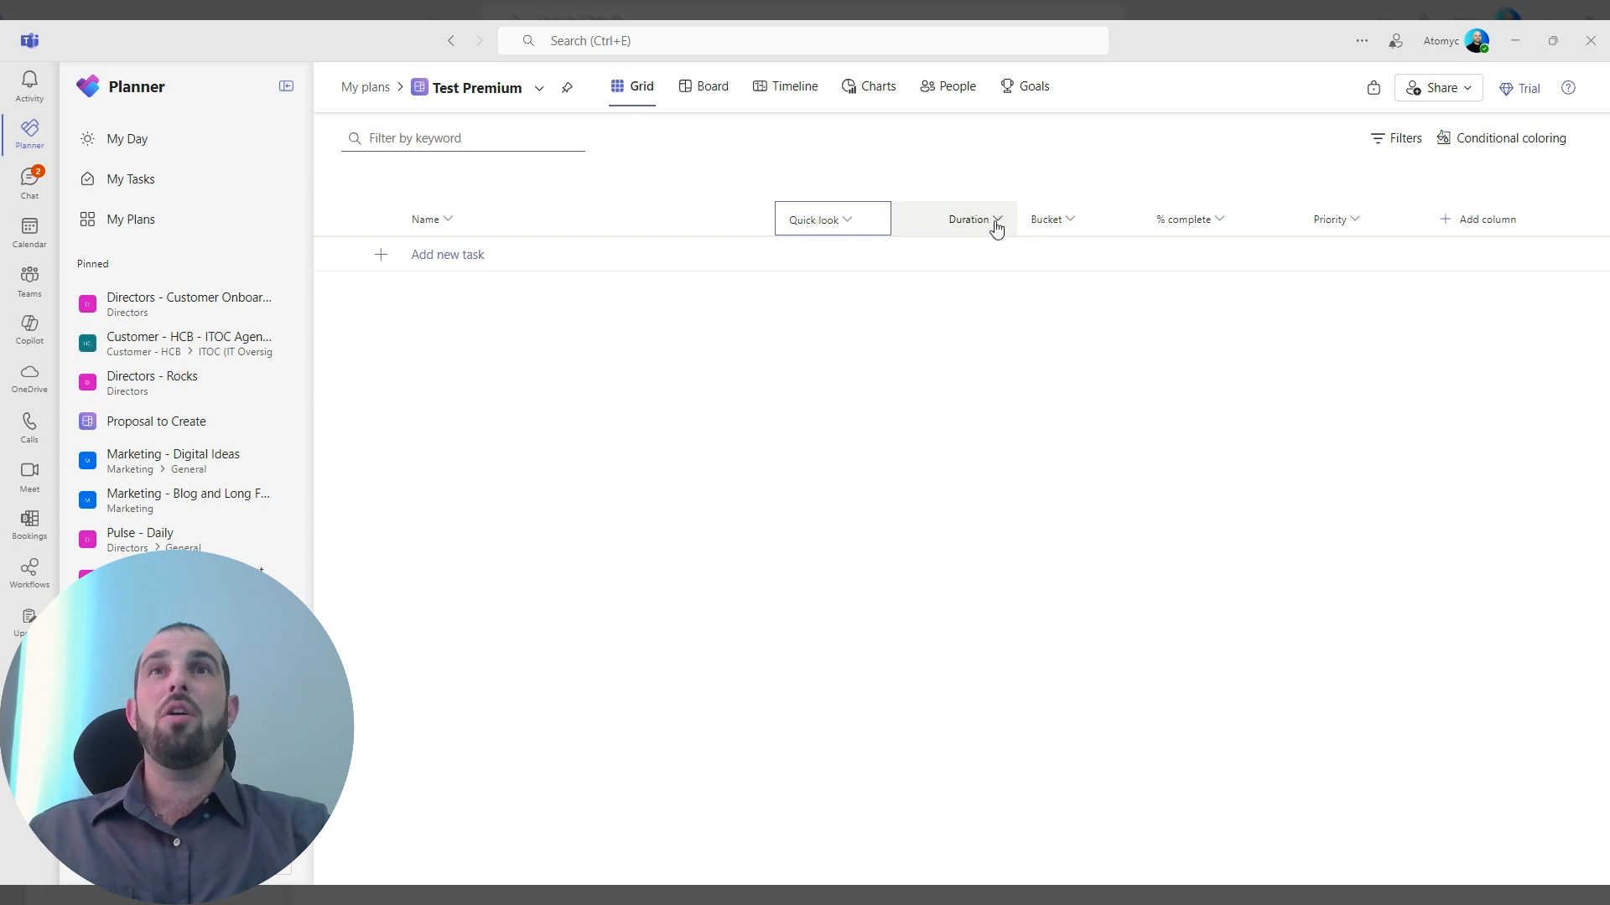
Look at the Duration column's options and the list of fields that can be added as grid columns.
{"action": "left_click", "coordinate": [996, 226]}
{"action": "left_click", "coordinate": [1399, 422]}
{"action": "left_click", "coordinate": [1493, 224]}
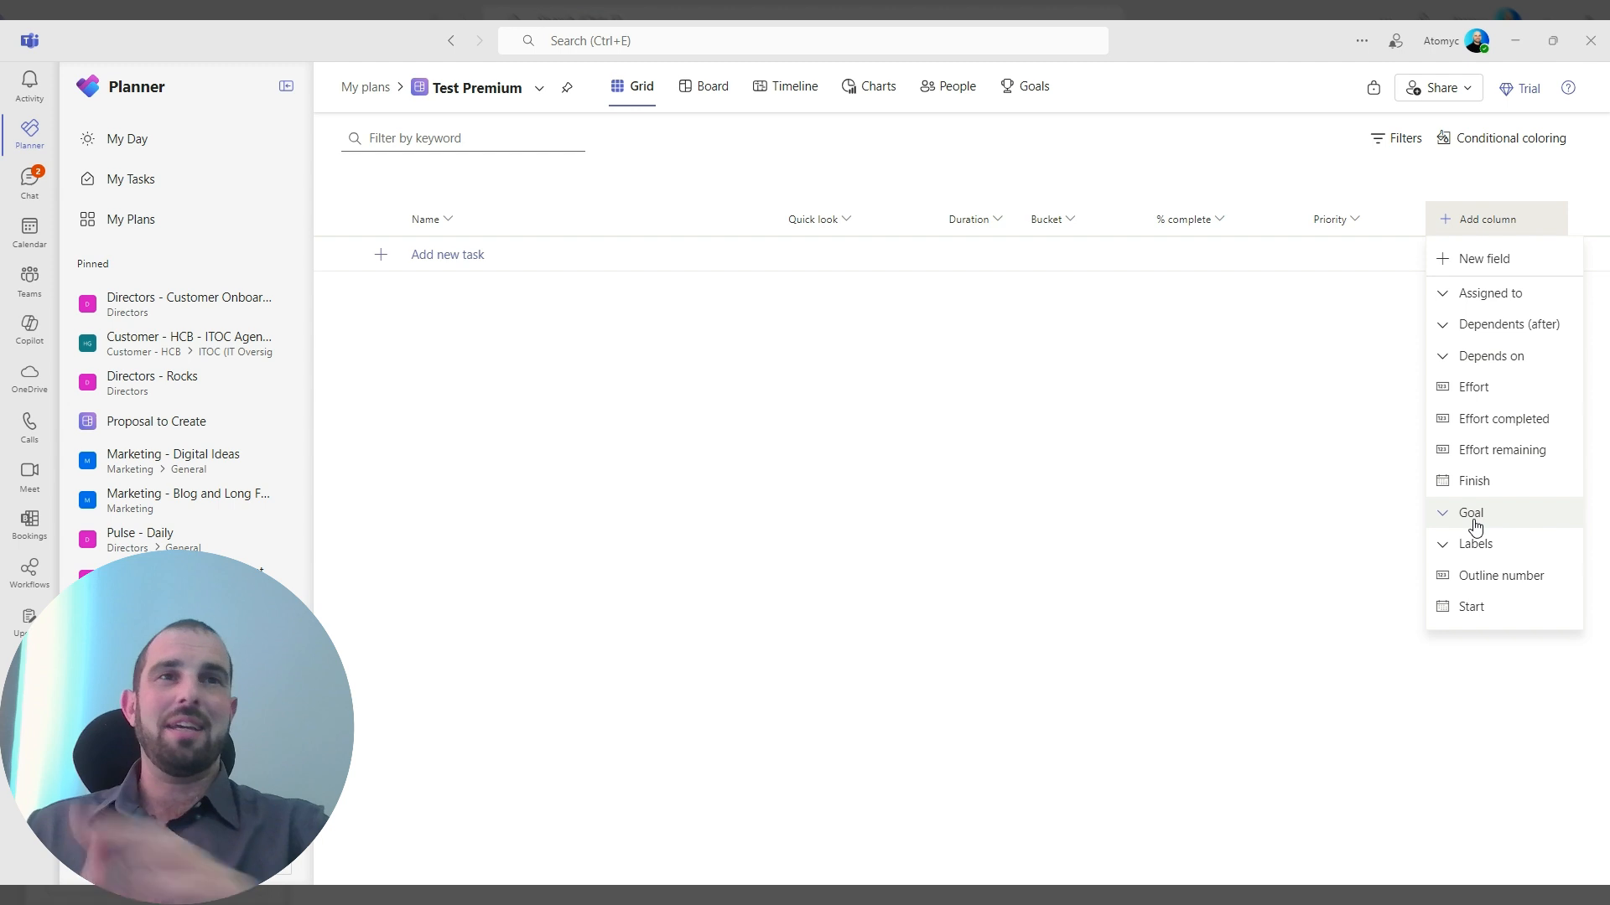
{"action": "left_click", "coordinate": [885, 450]}
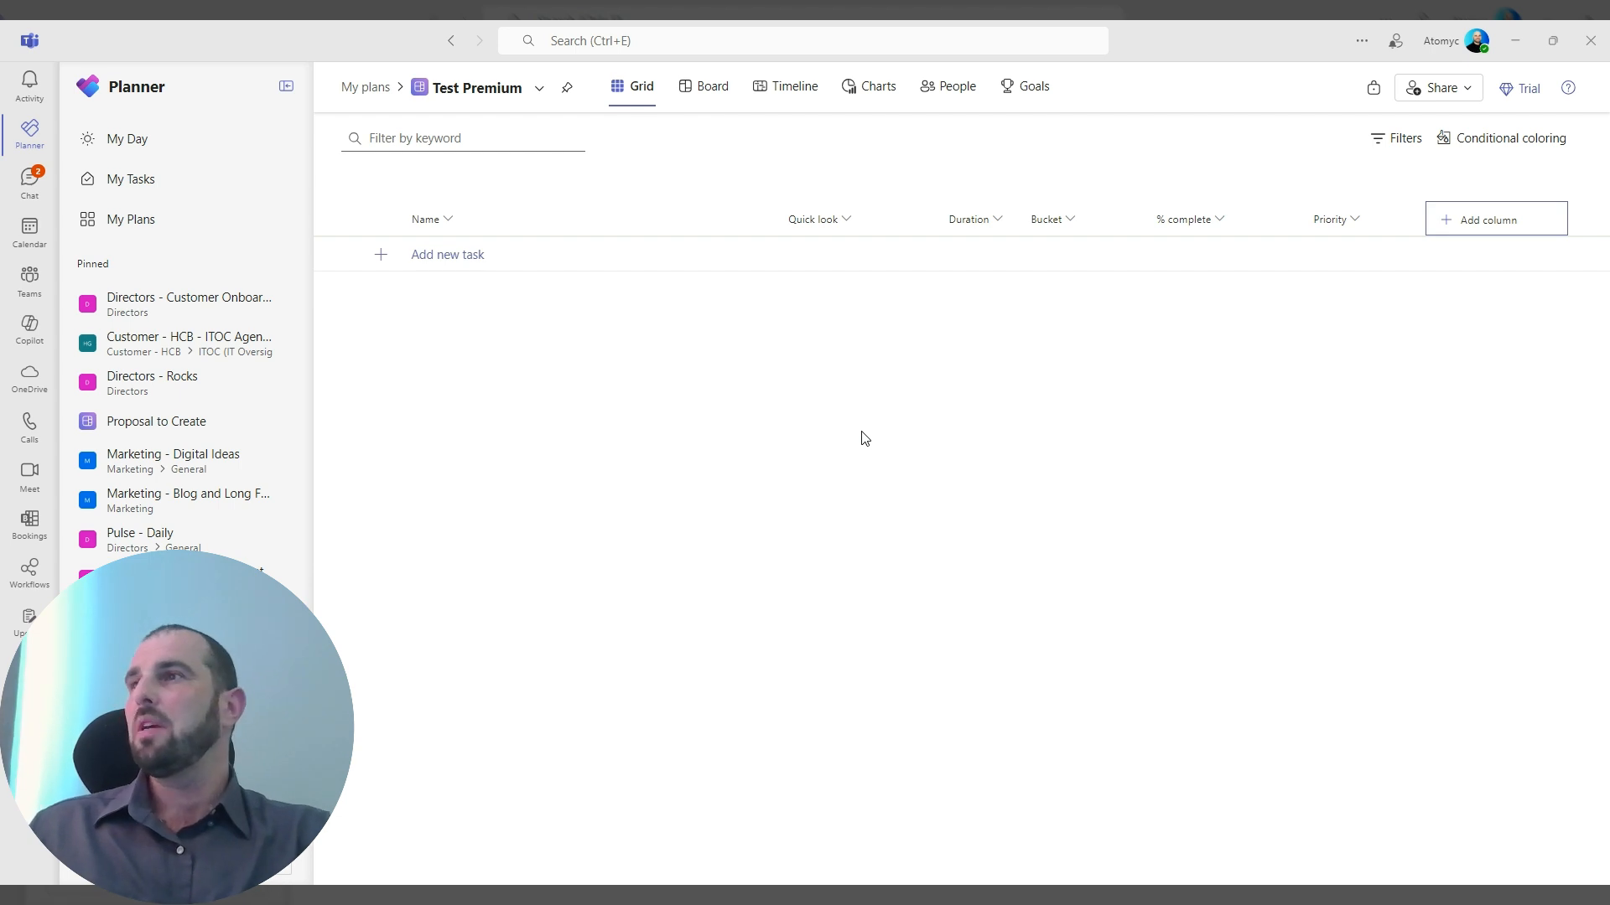
Reopen the Test Basic plan from the plan list and view the sort options of its Bucket column.
{"action": "left_click", "coordinate": [139, 231]}
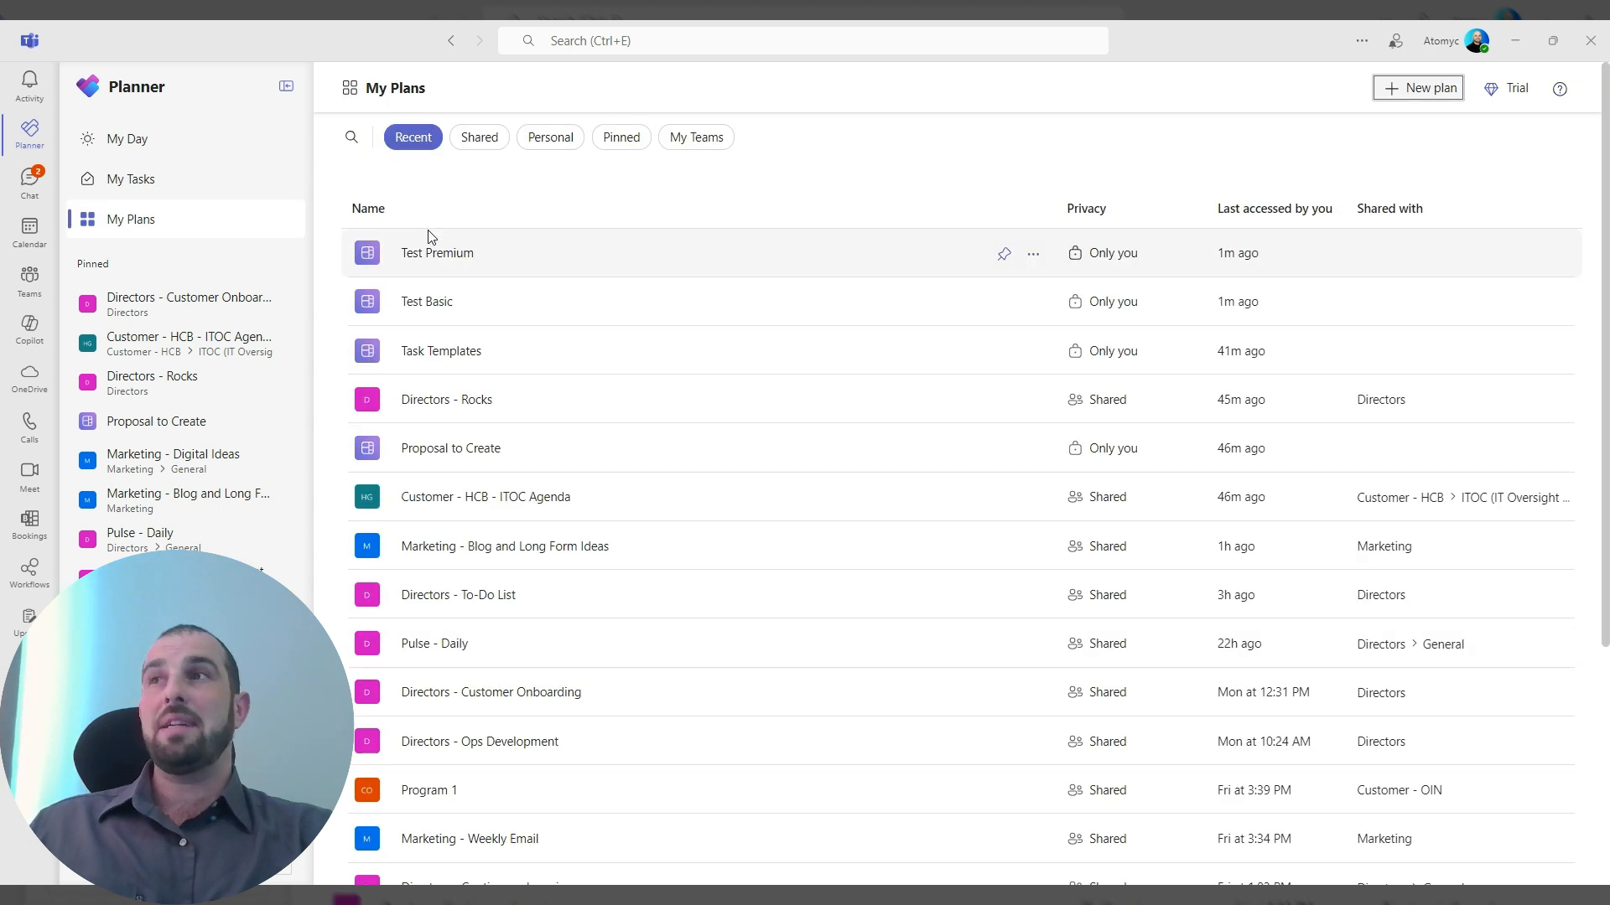
{"action": "left_click", "coordinate": [825, 285]}
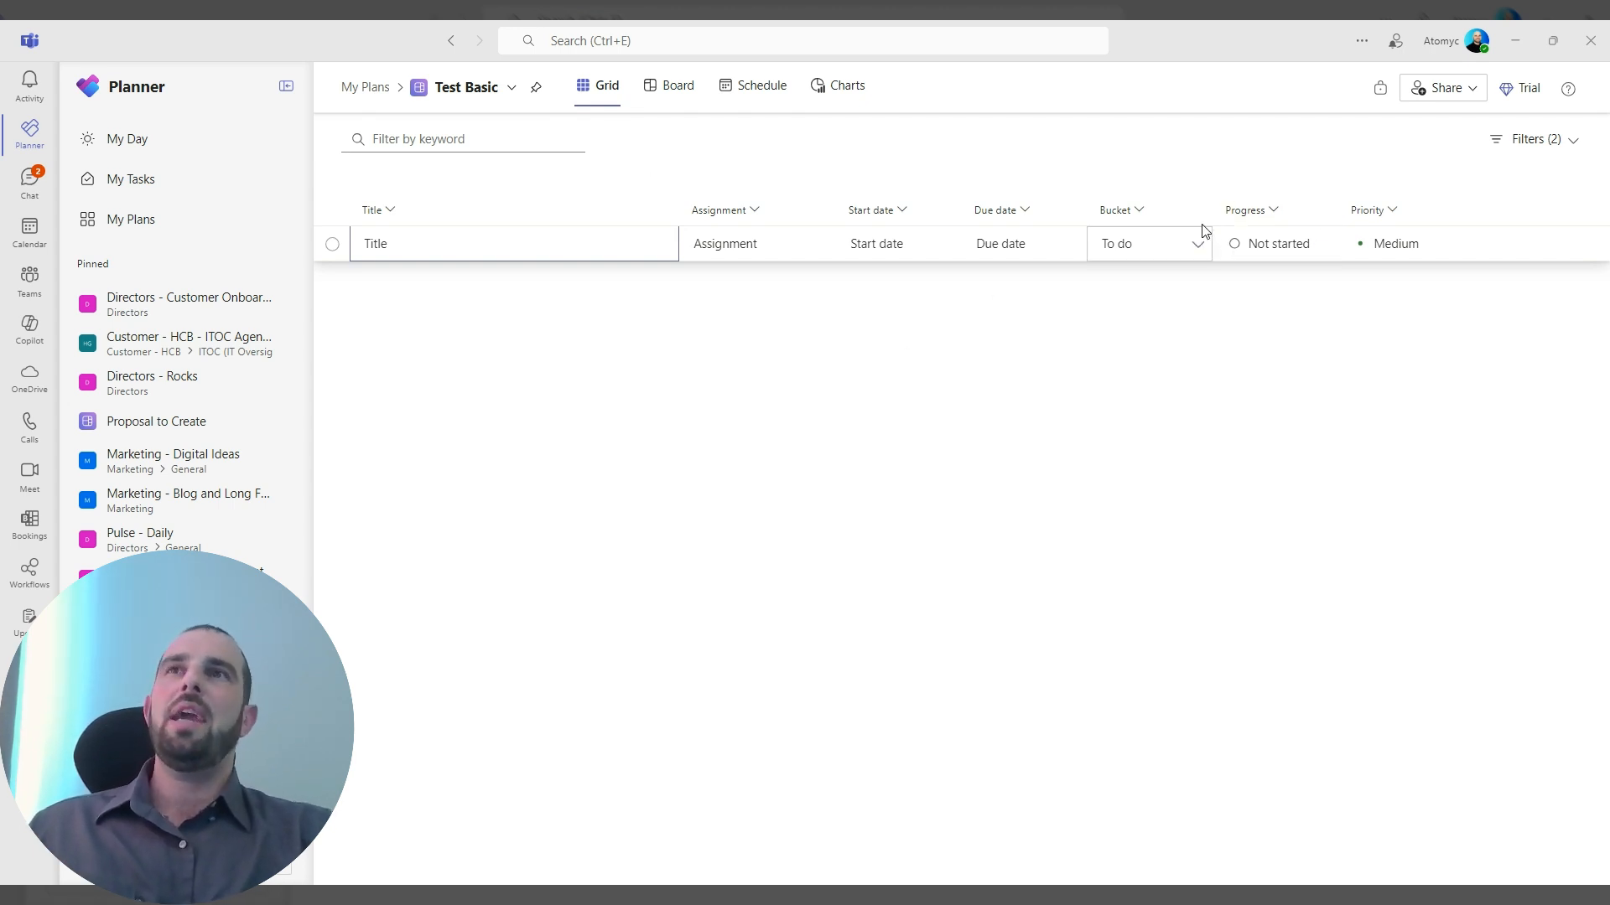
{"action": "left_click", "coordinate": [1142, 211]}
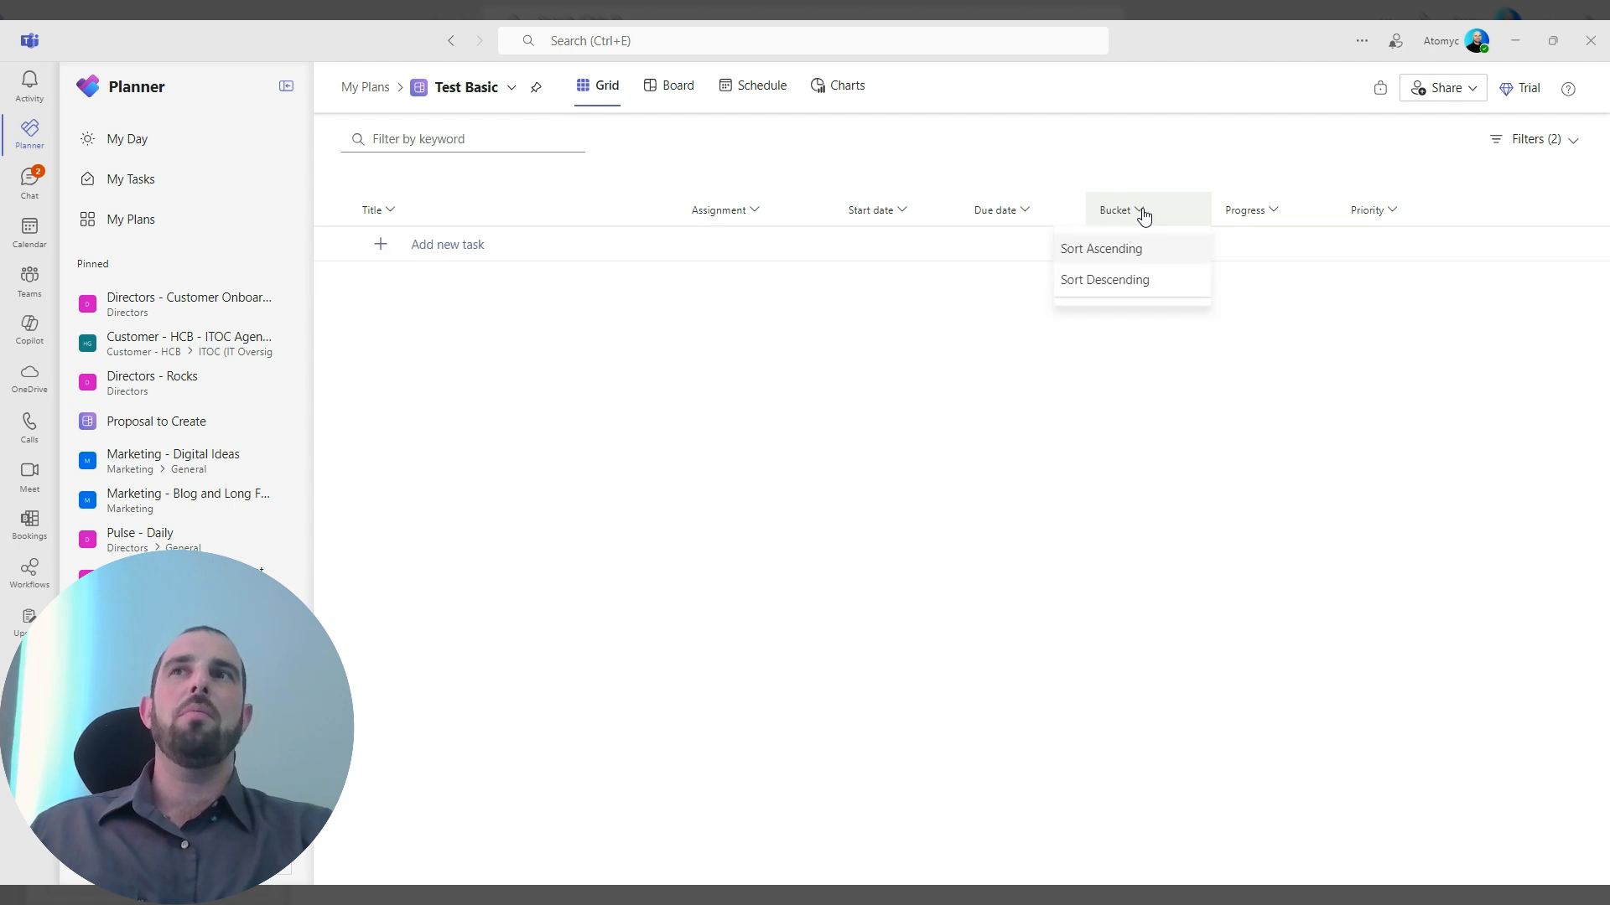
{"action": "left_click", "coordinate": [1090, 407]}
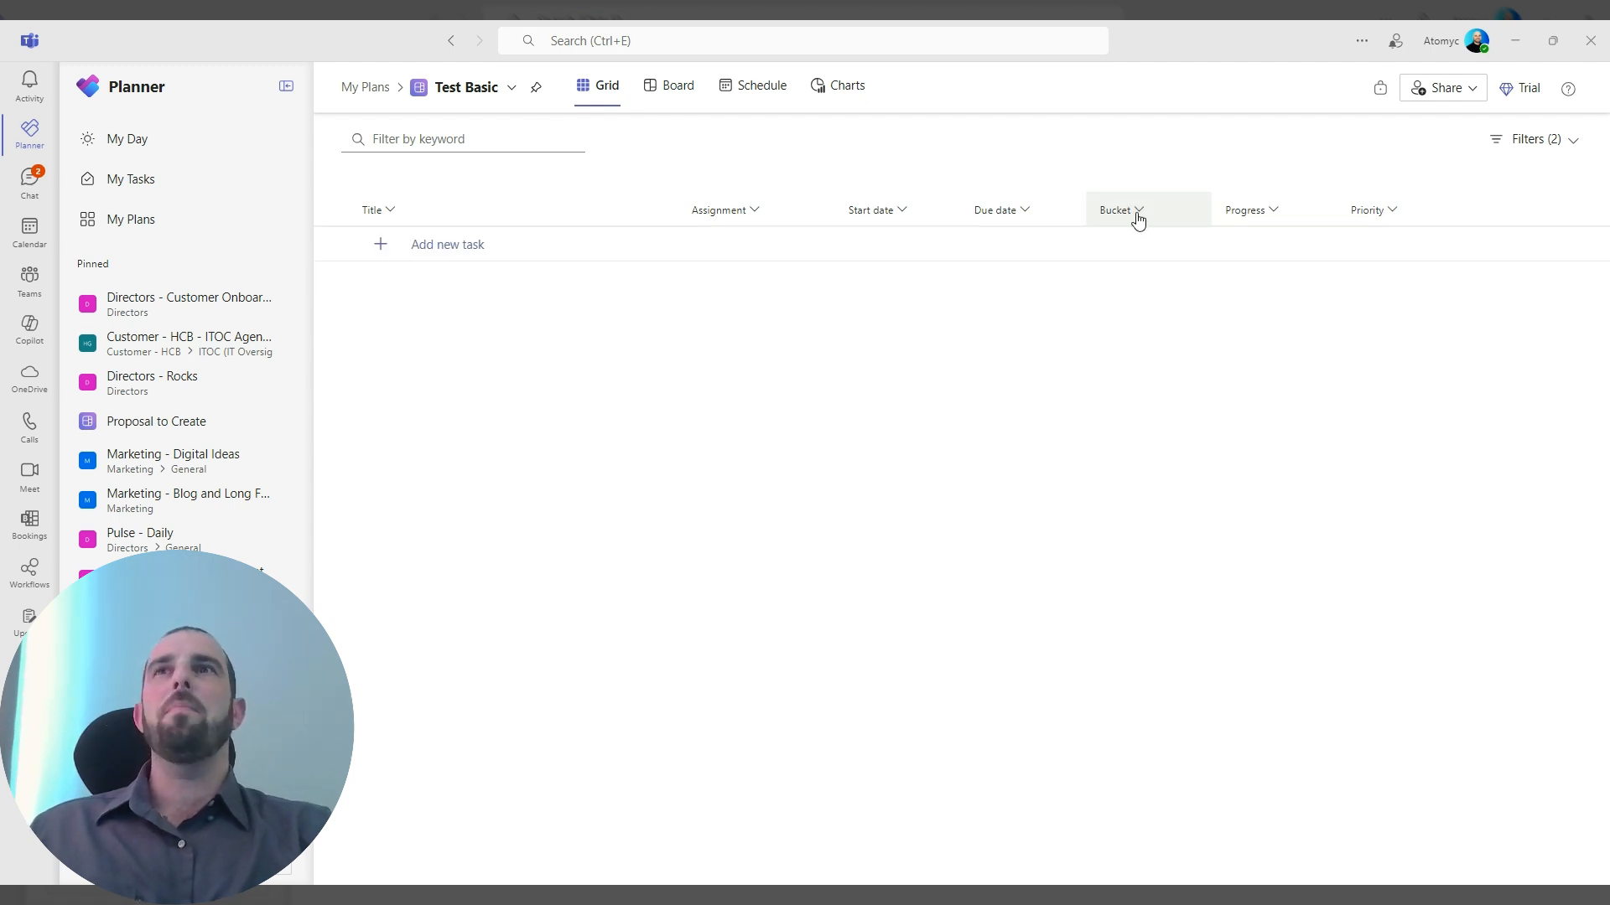
Show the Test Basic plan as a board and rename the "To do" bucket to 1.
{"action": "left_click", "coordinate": [668, 94]}
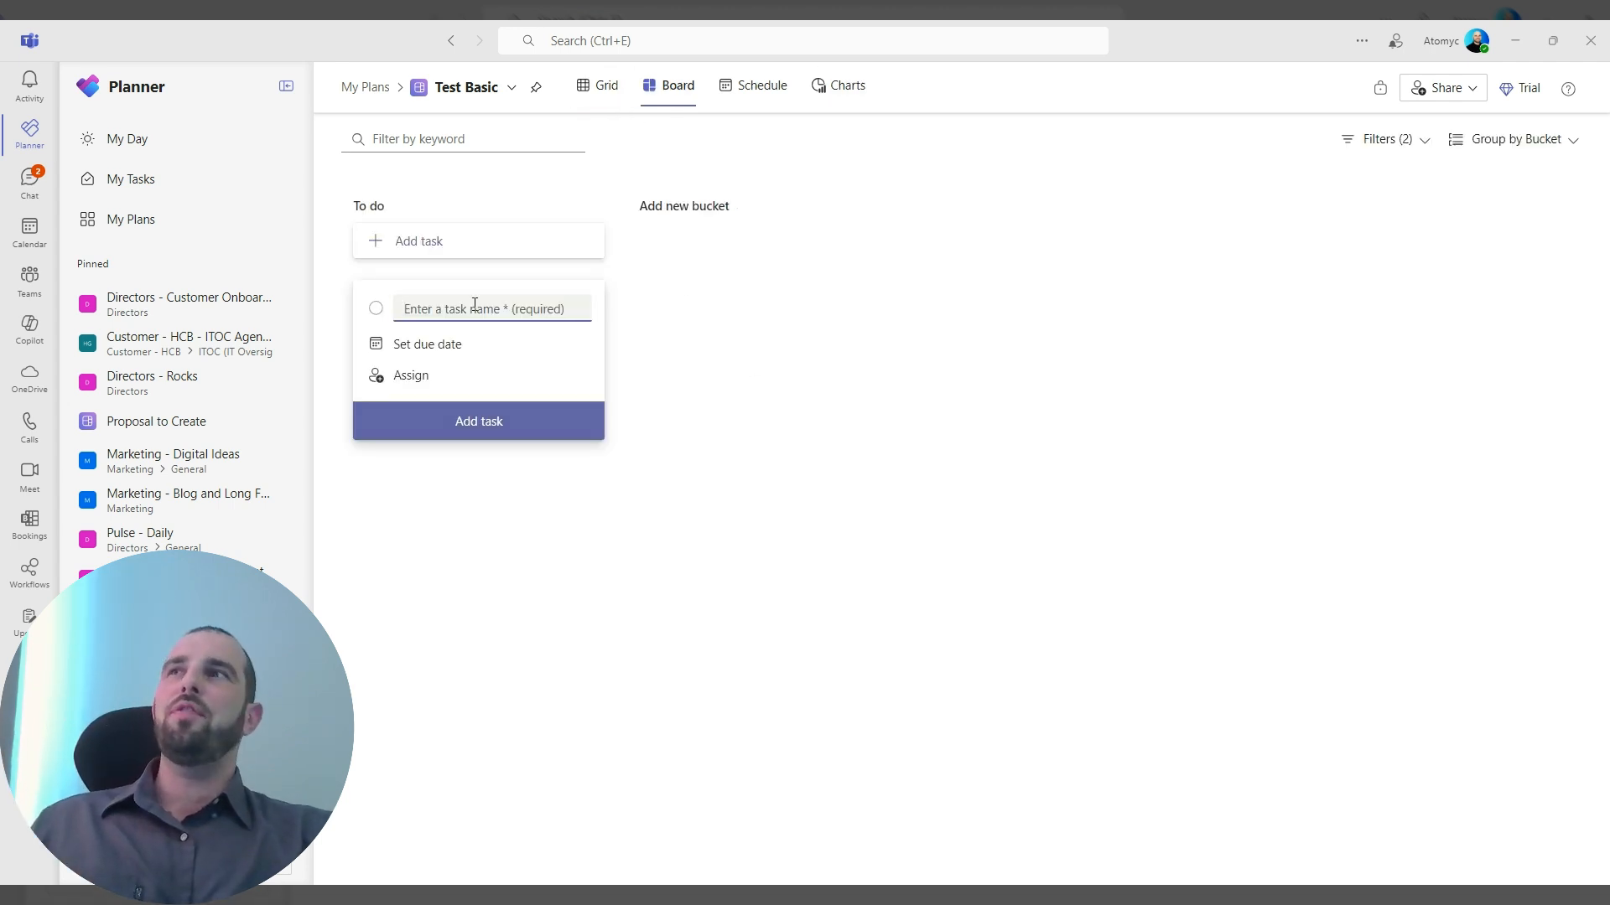
{"action": "left_click", "coordinate": [330, 521]}
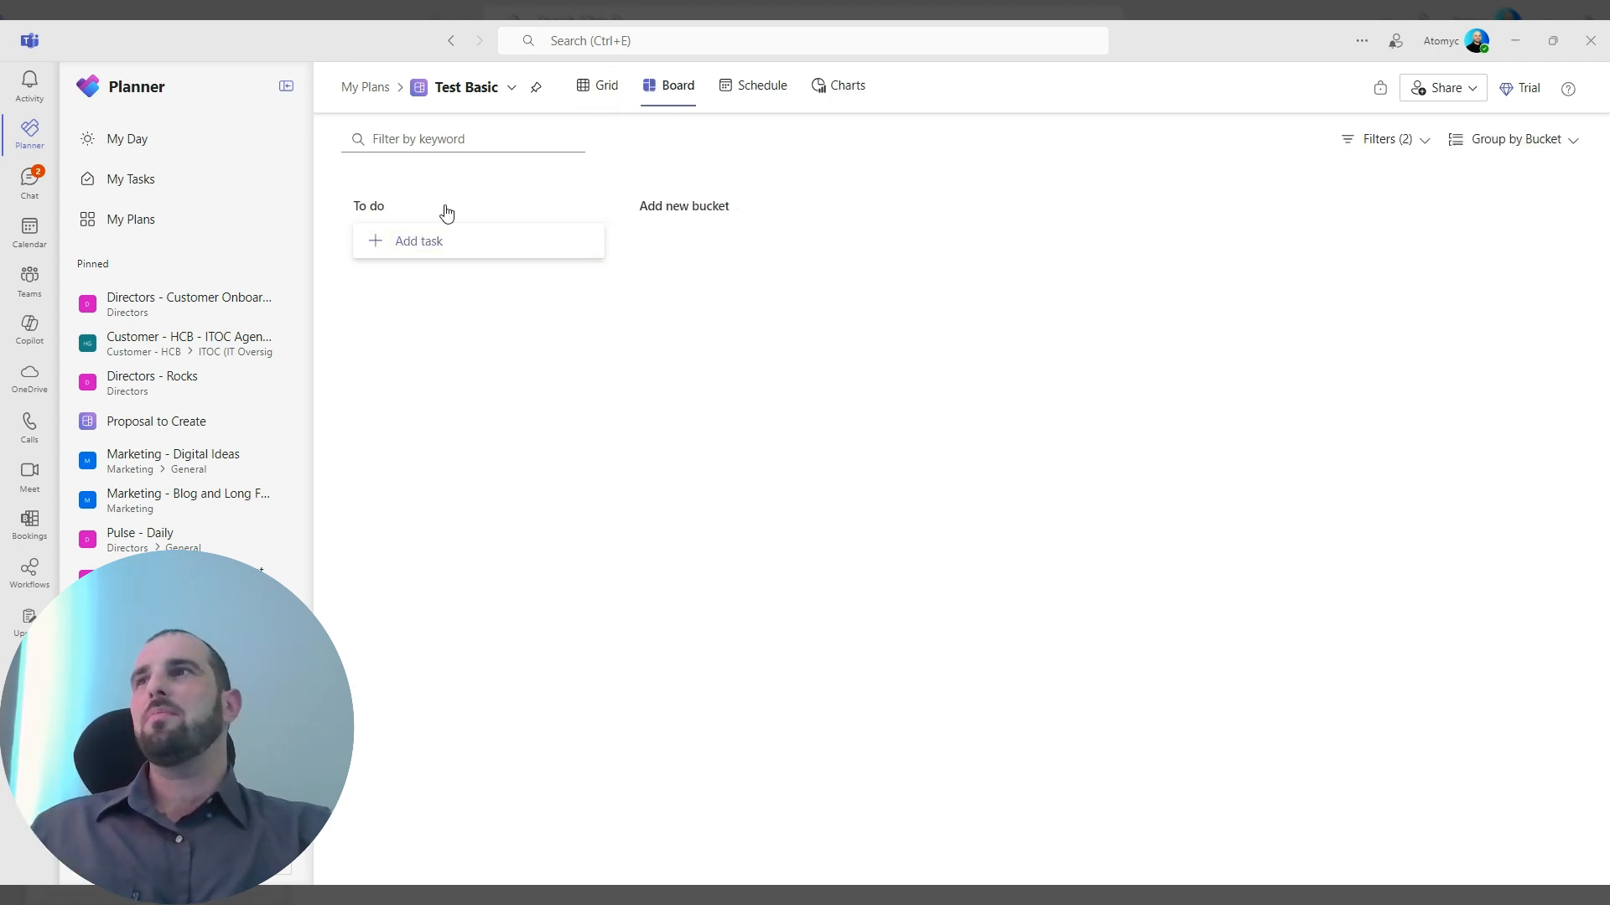
{"action": "double_click", "coordinate": [384, 204]}
{"action": "left_click", "coordinate": [382, 205]}
{"action": "type", "text": "1"}
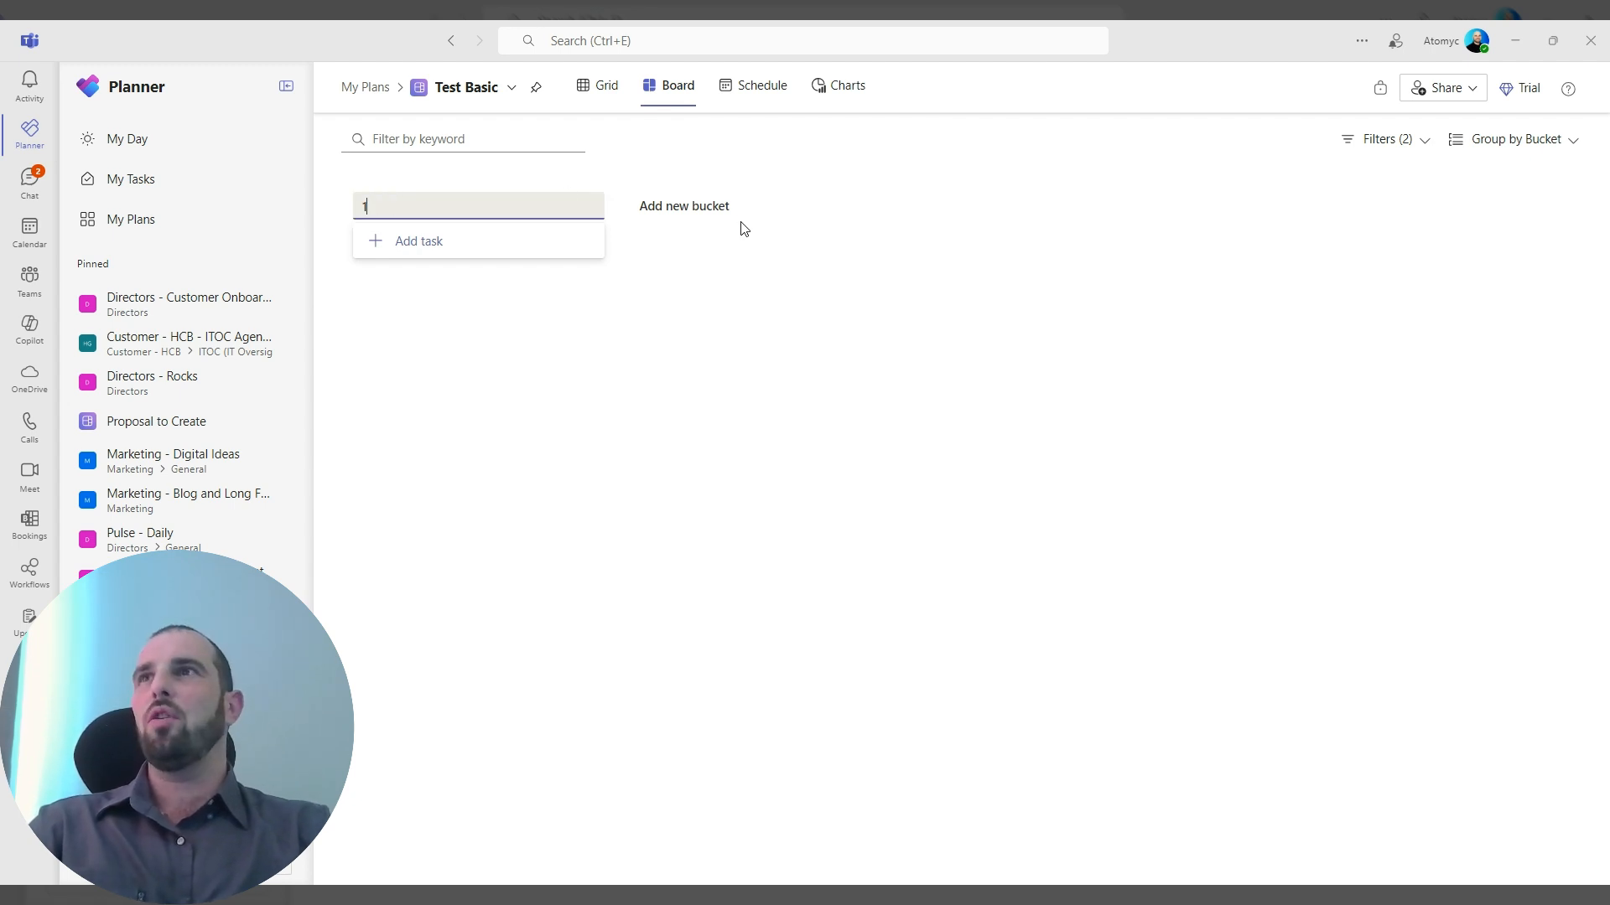
Add two new buckets named 2 and 3 to the board.
{"action": "left_click", "coordinate": [719, 219]}
{"action": "type", "text": "2"}
{"action": "key", "text": "Return"}
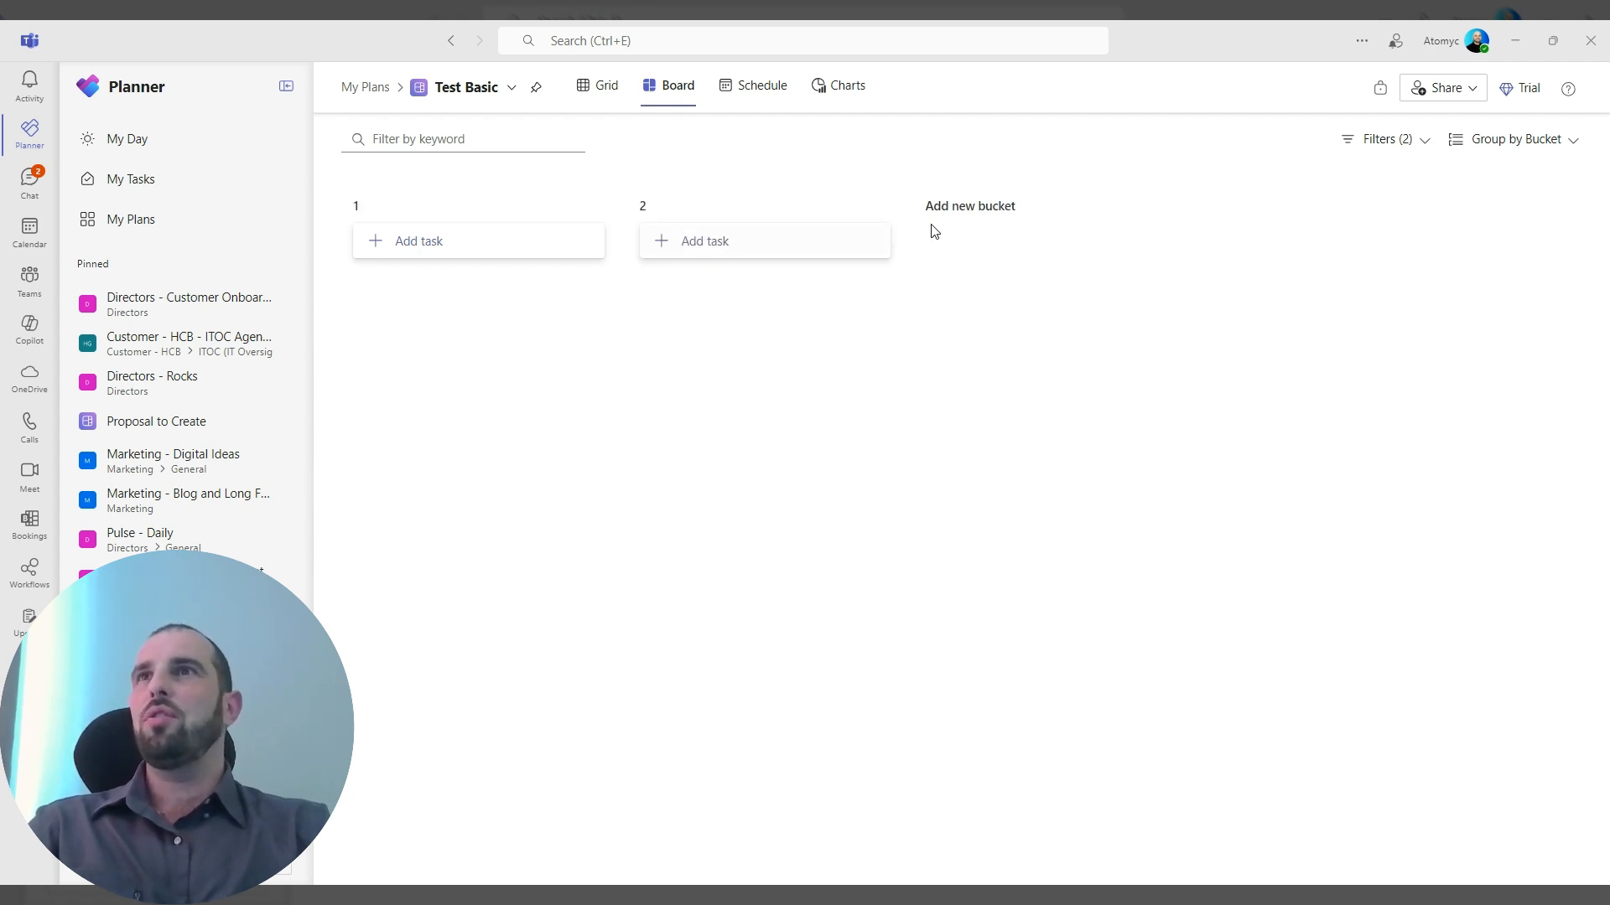
{"action": "left_click", "coordinate": [965, 203]}
{"action": "type", "text": "3"}
{"action": "key", "text": "Return"}
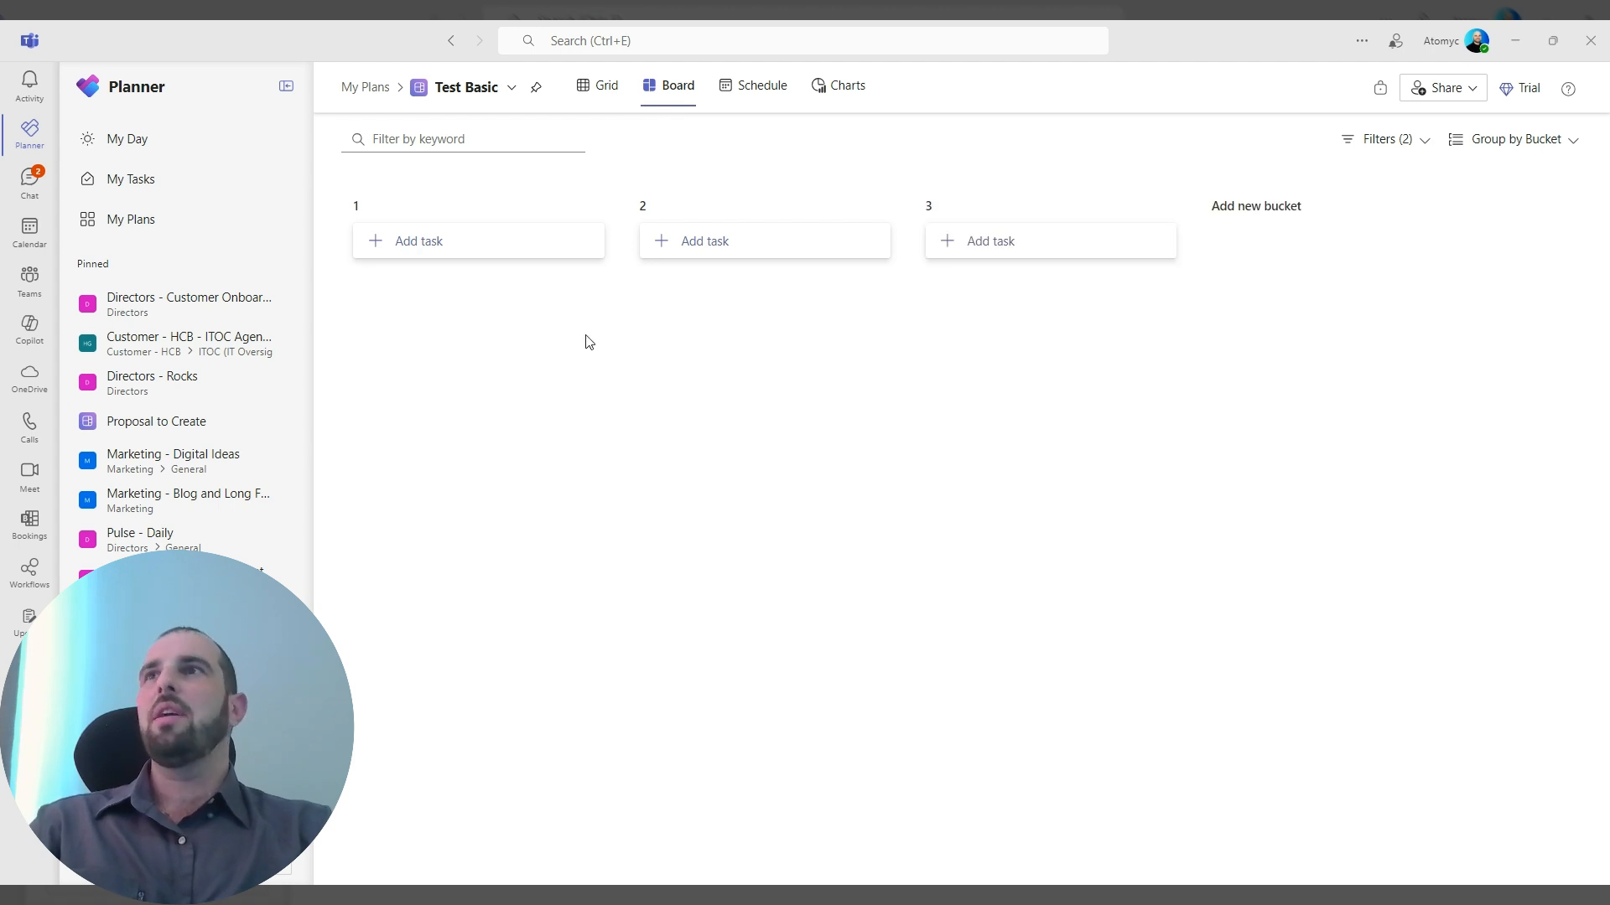
{"action": "left_click", "coordinate": [439, 243]}
{"action": "type", "text": "Tas"}
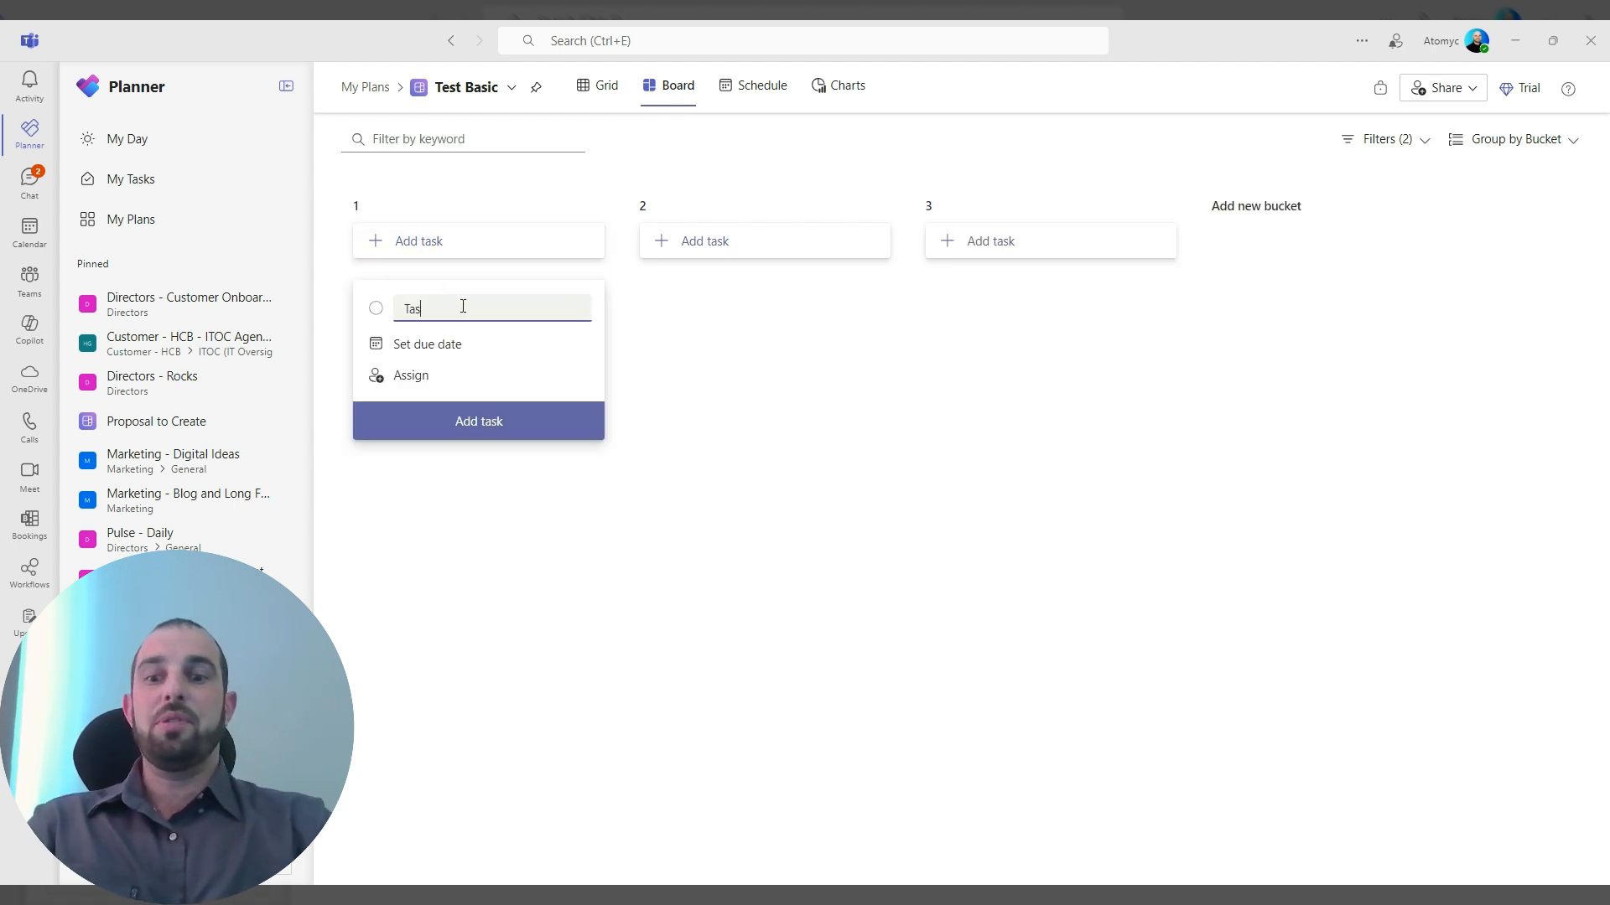
{"action": "type", "text": "k 1"}
Add a task named "Task 2" to bucket 2.
{"action": "left_click", "coordinate": [719, 245]}
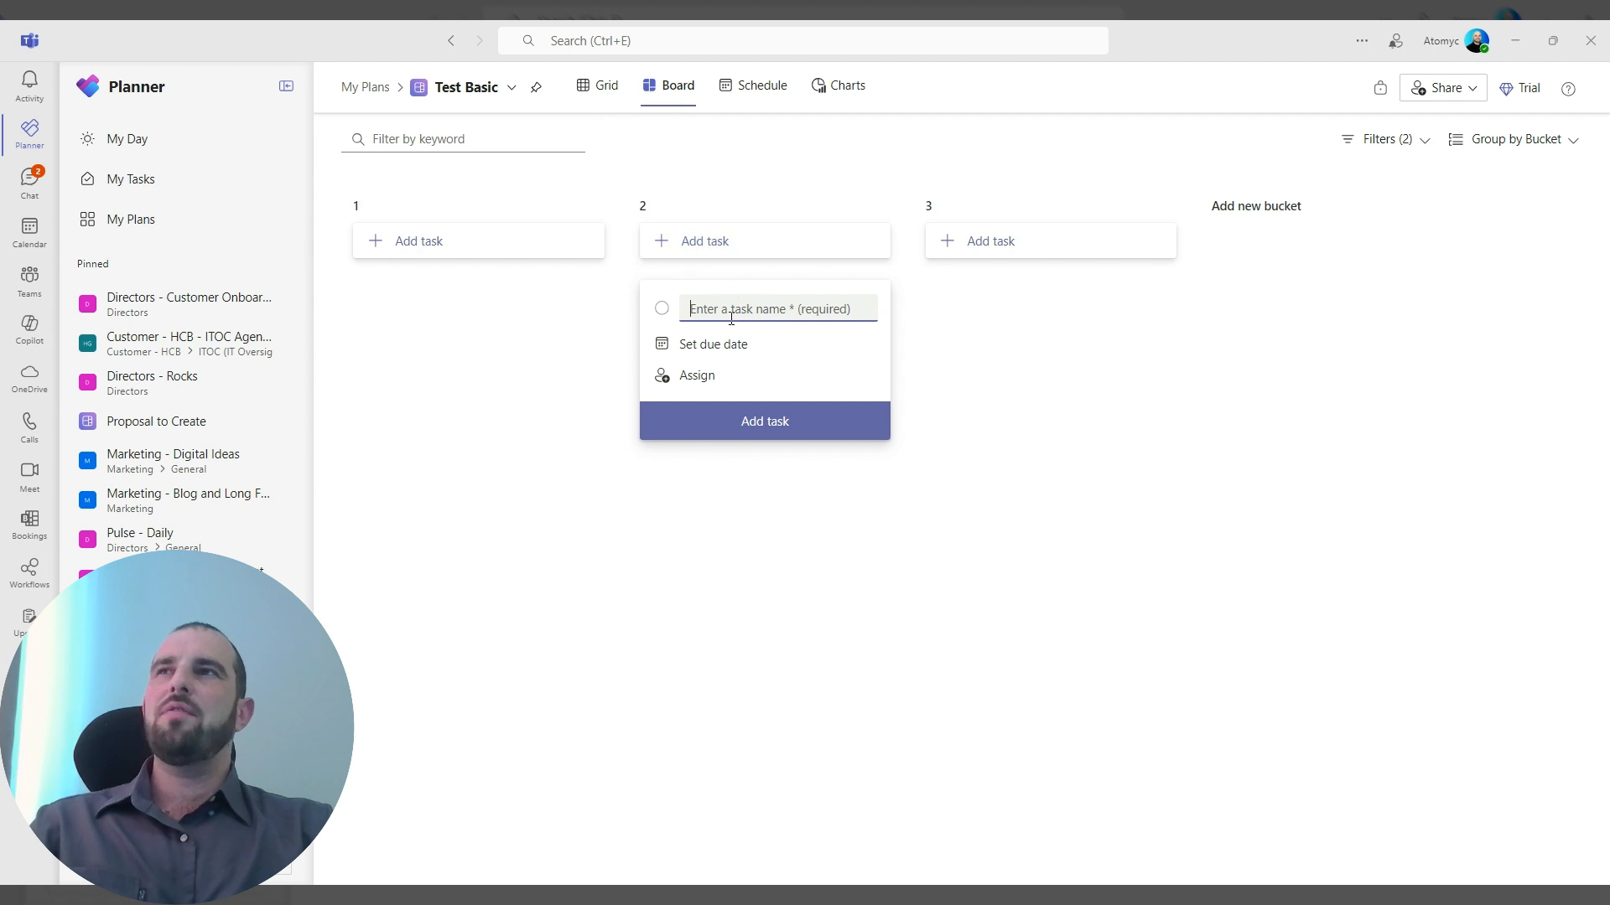
{"action": "type", "text": "Task 2"}
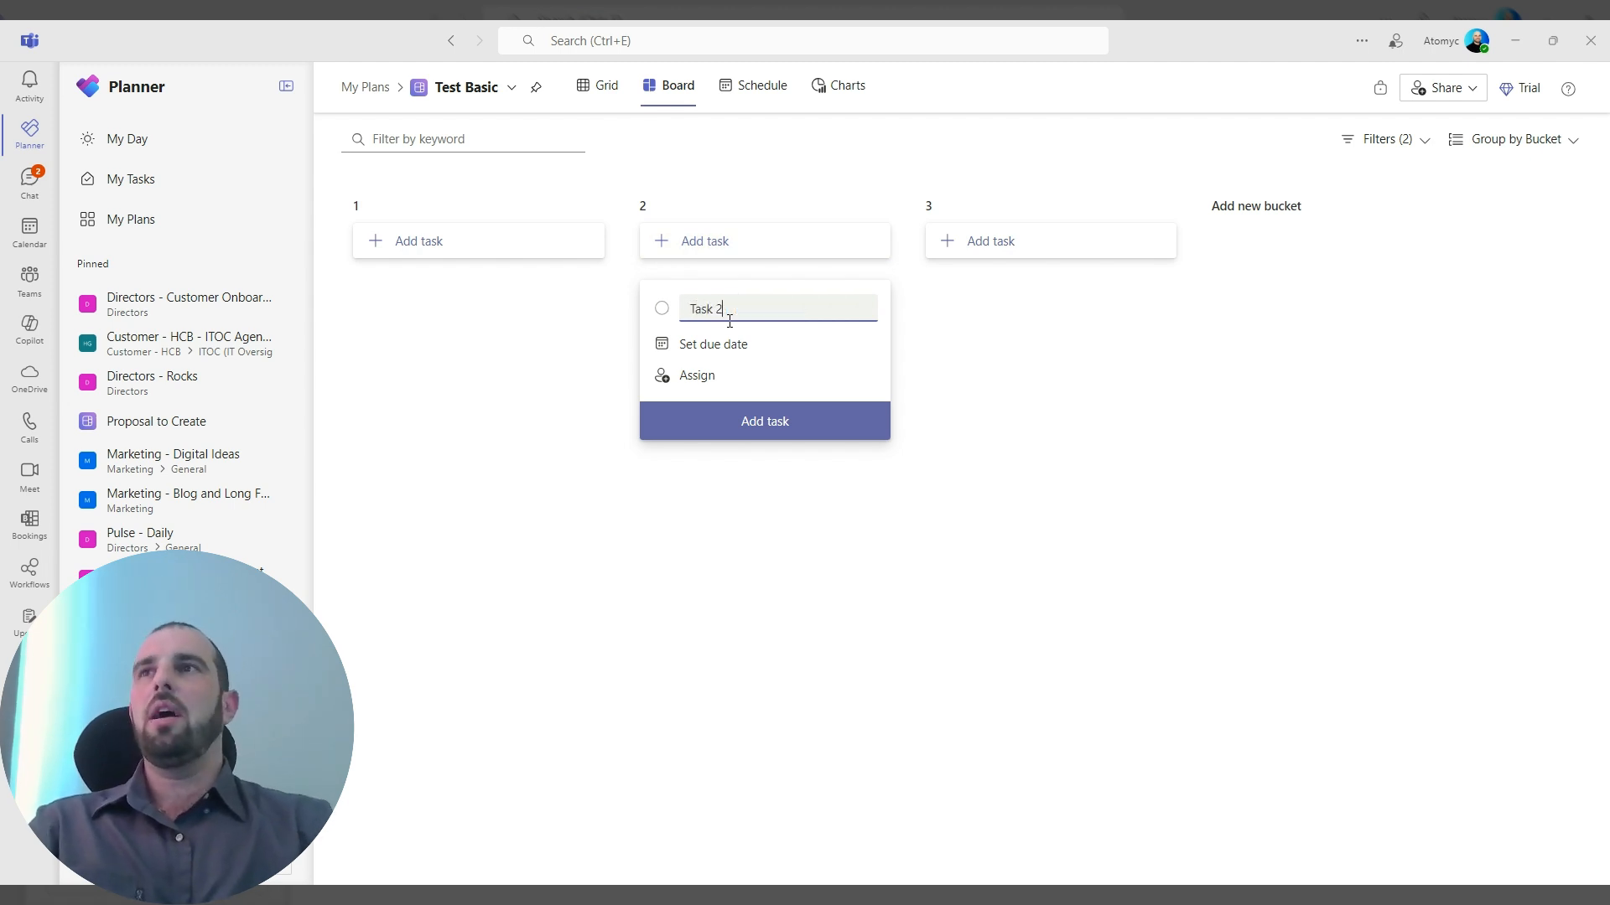
{"action": "key", "text": "Return"}
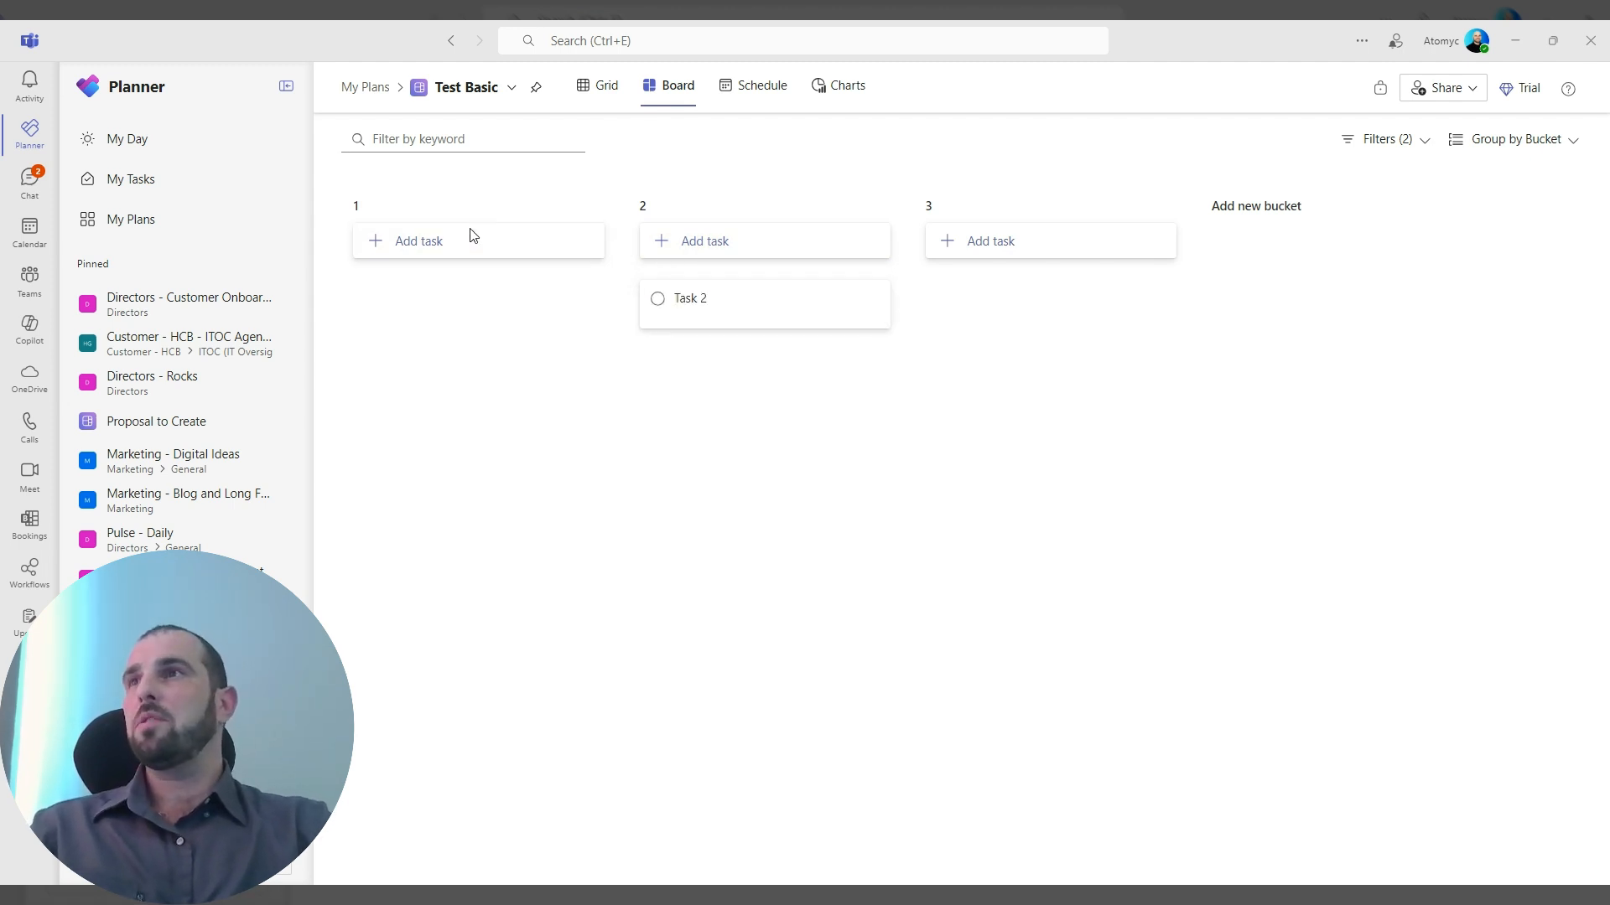
Add a task named "Task 1" to bucket 1.
{"action": "left_click", "coordinate": [466, 240]}
{"action": "type", "text": "Task 1"}
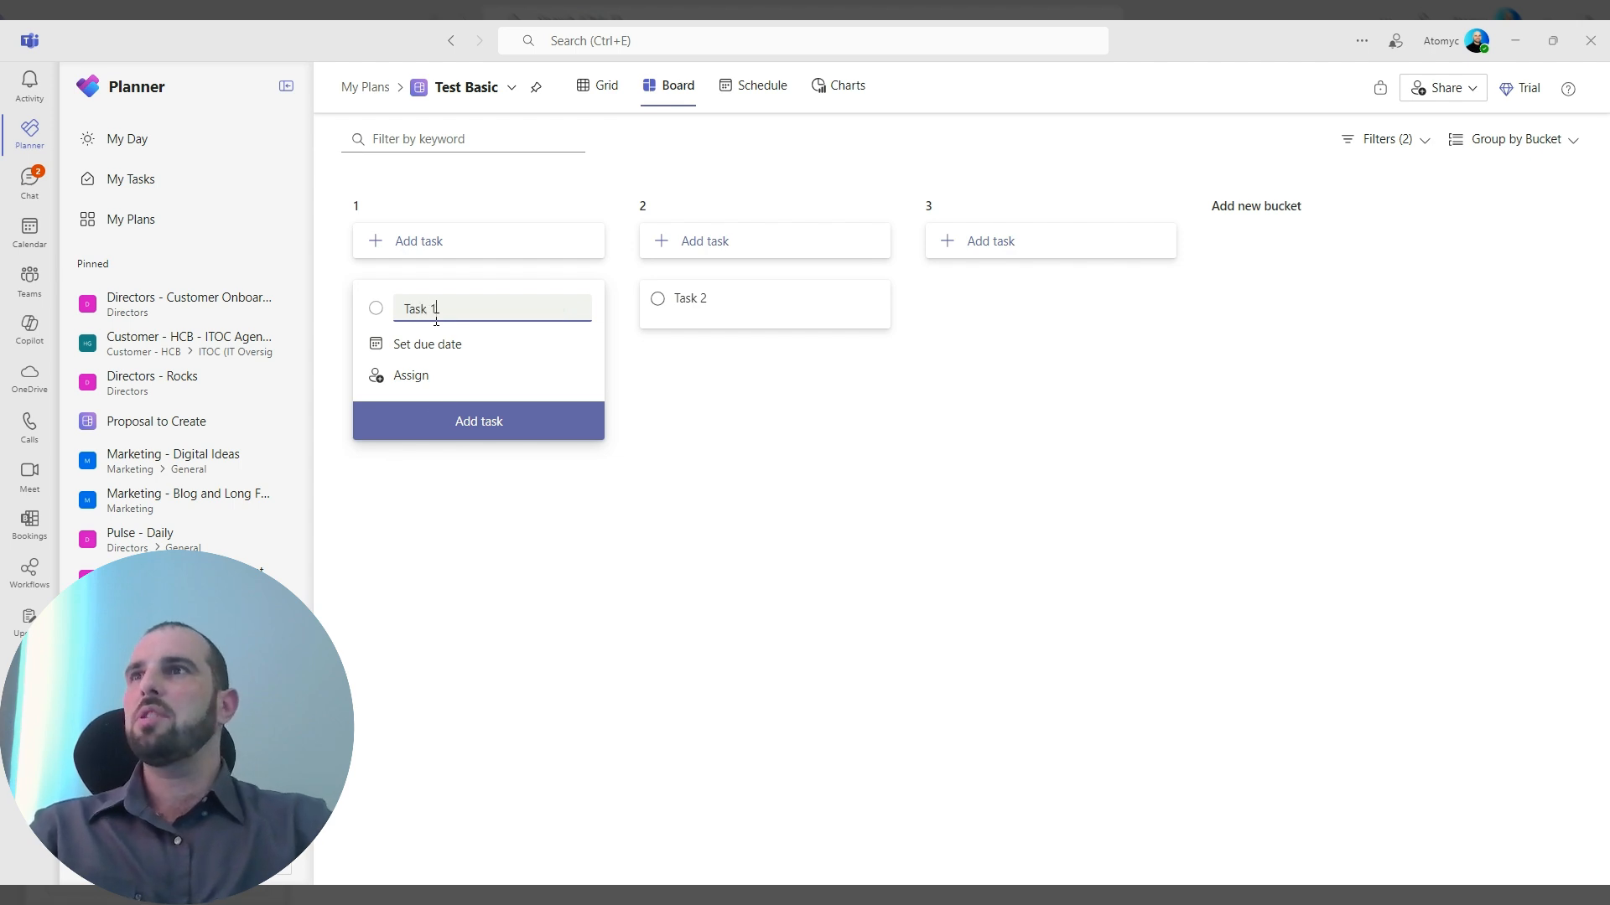
{"action": "left_click", "coordinate": [467, 420]}
{"action": "left_click", "coordinate": [1027, 294]}
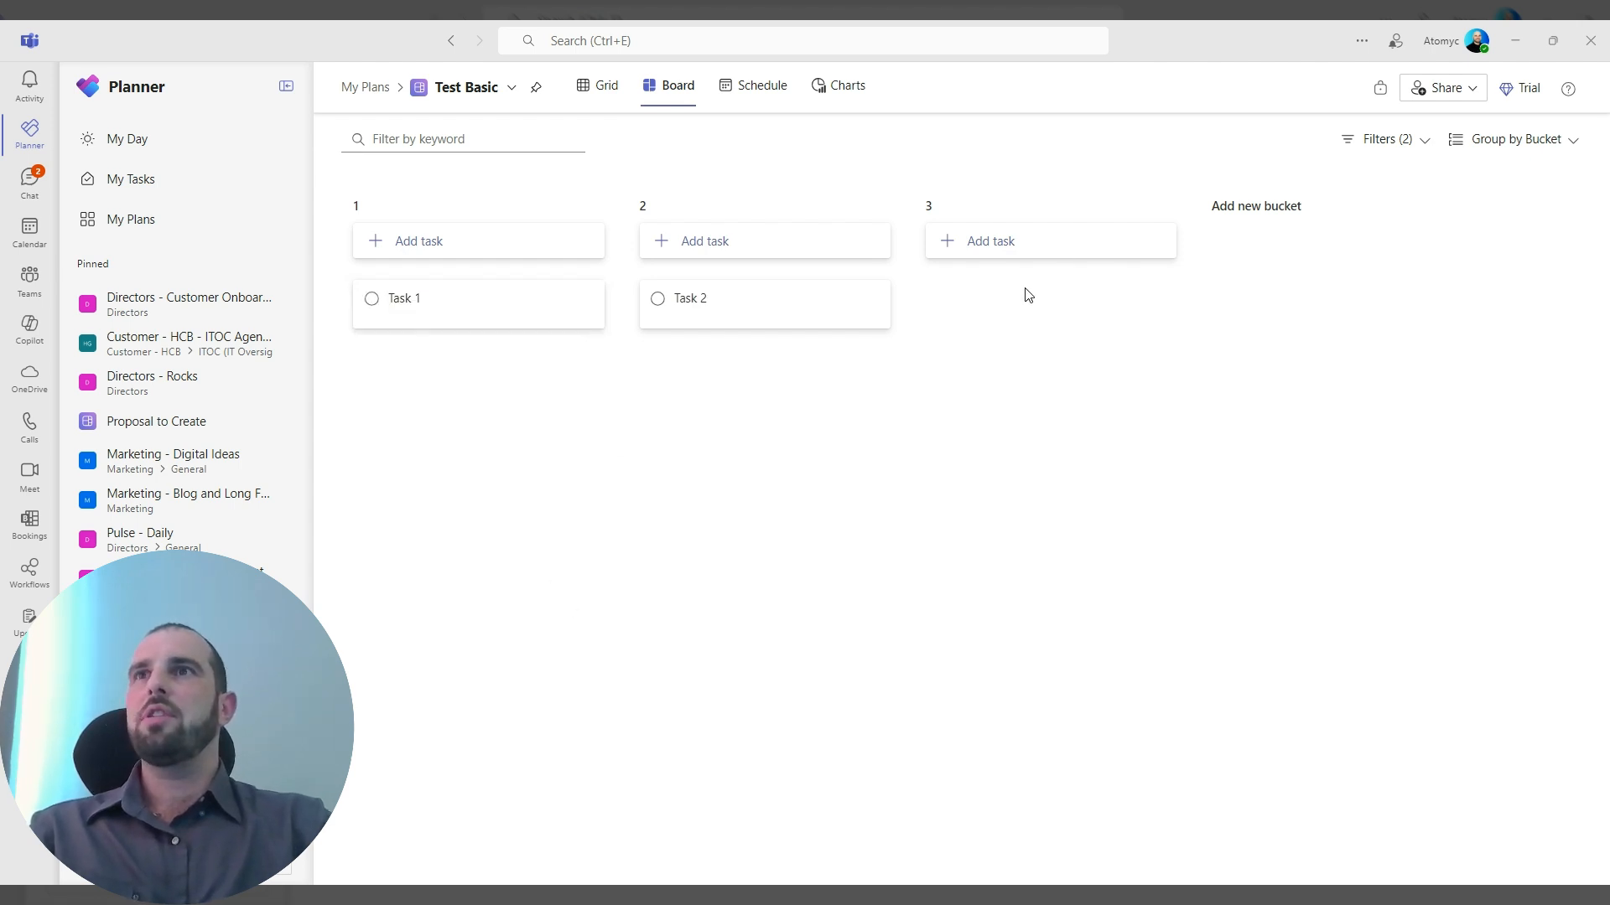
Add a task named "Task 3" to bucket 3.
{"action": "left_click", "coordinate": [982, 256]}
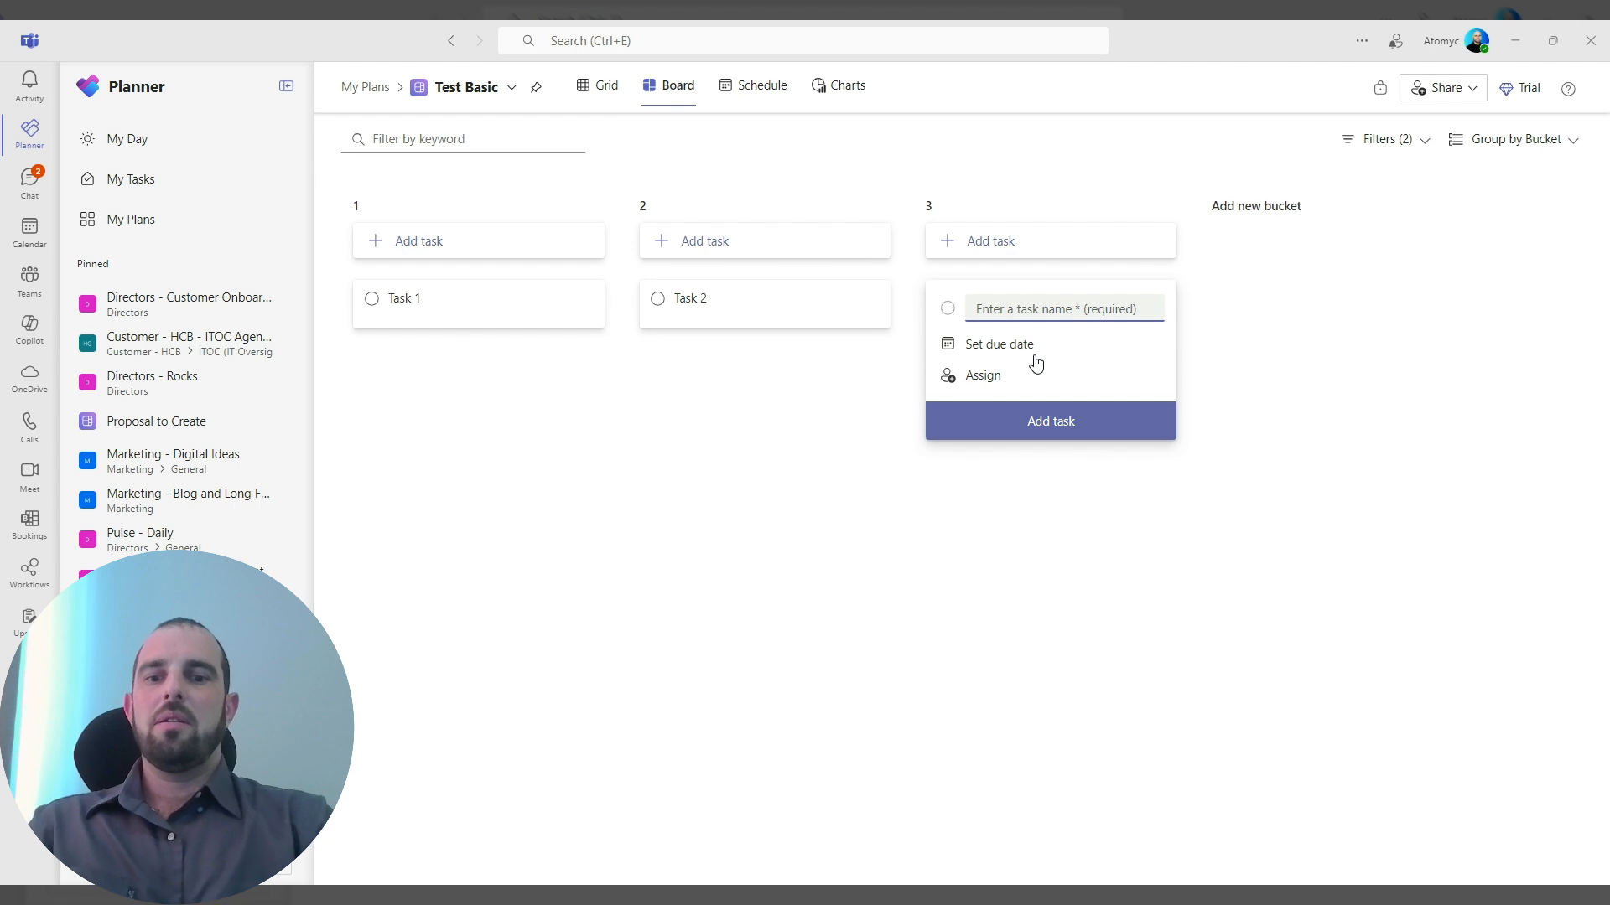
{"action": "type", "text": "Task 3"}
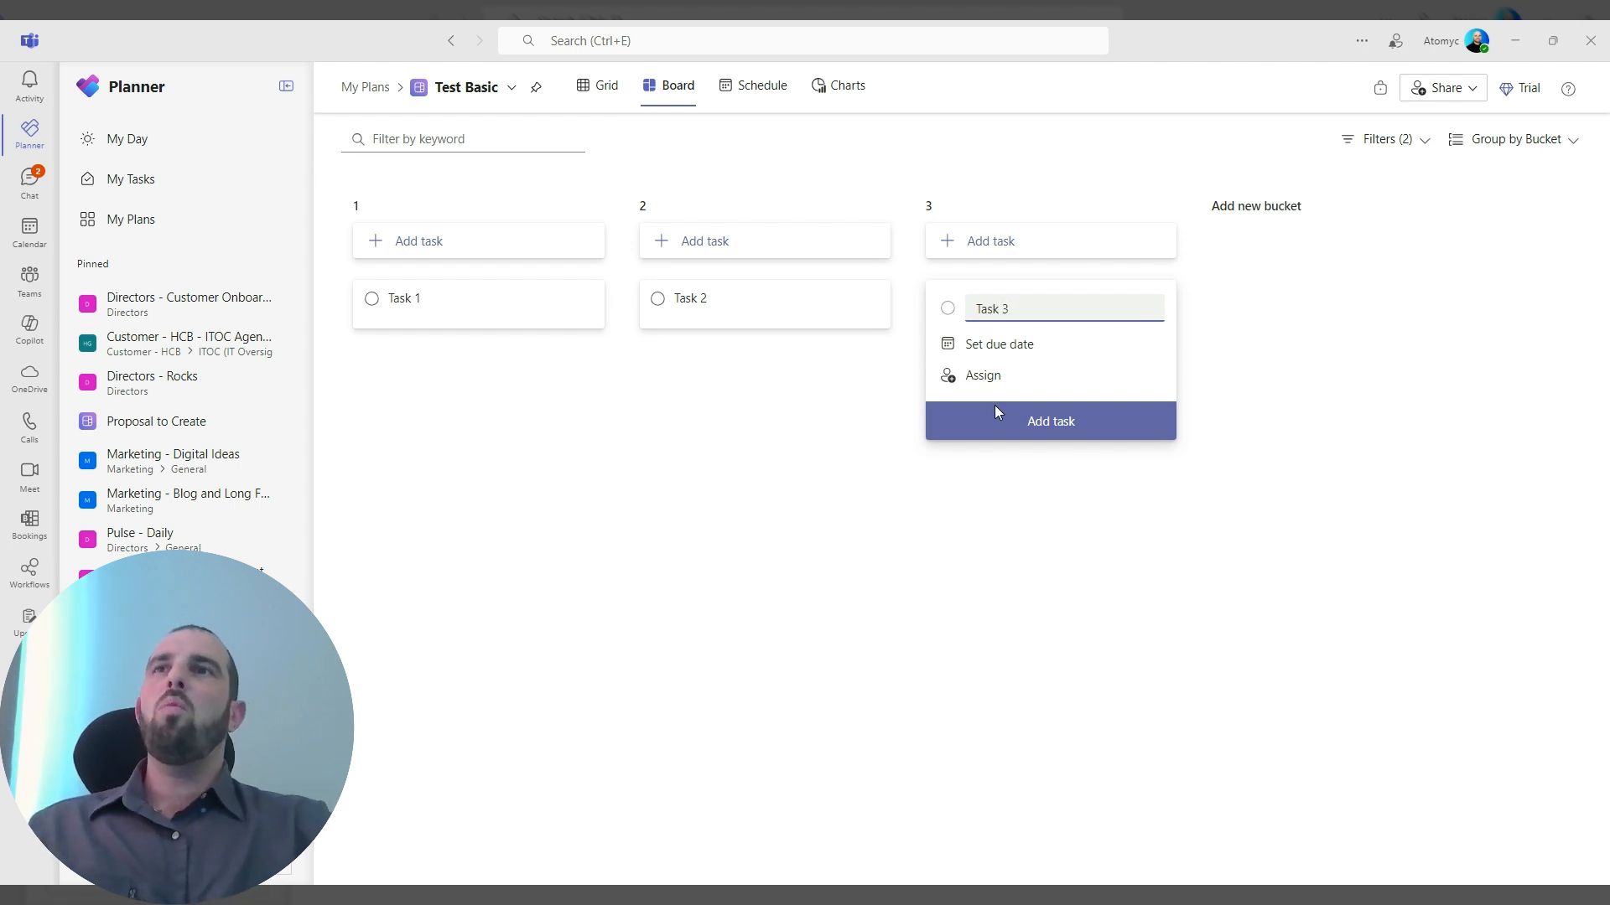
{"action": "left_click", "coordinate": [996, 411]}
{"action": "left_click", "coordinate": [688, 560]}
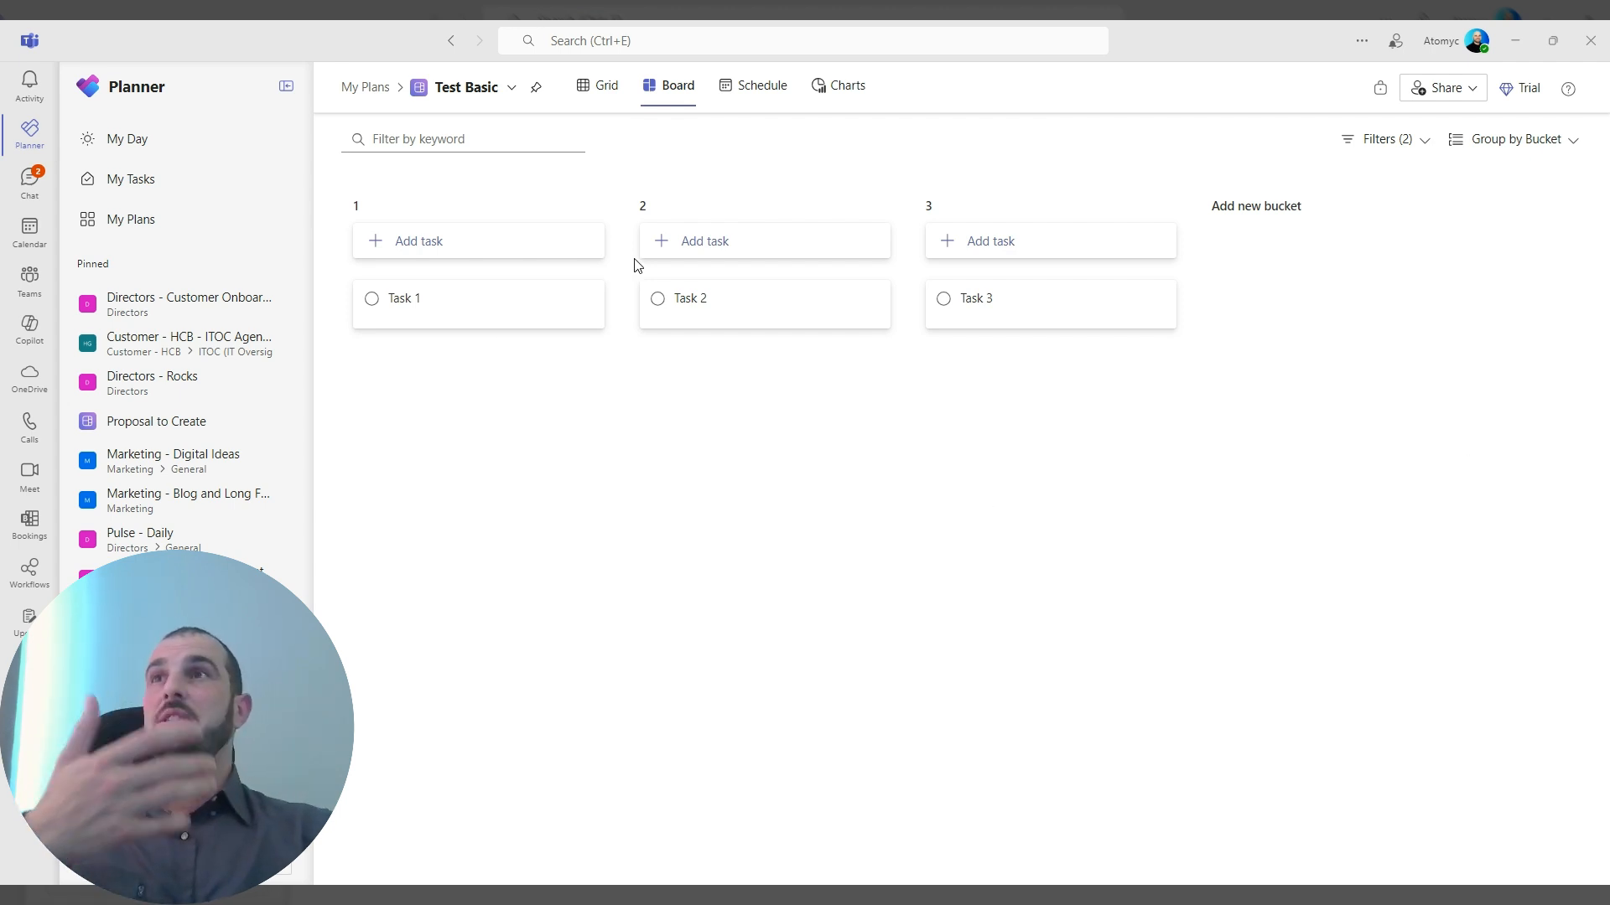
Rename bucket 1 as "New Tasks".
{"action": "left_click", "coordinate": [376, 209]}
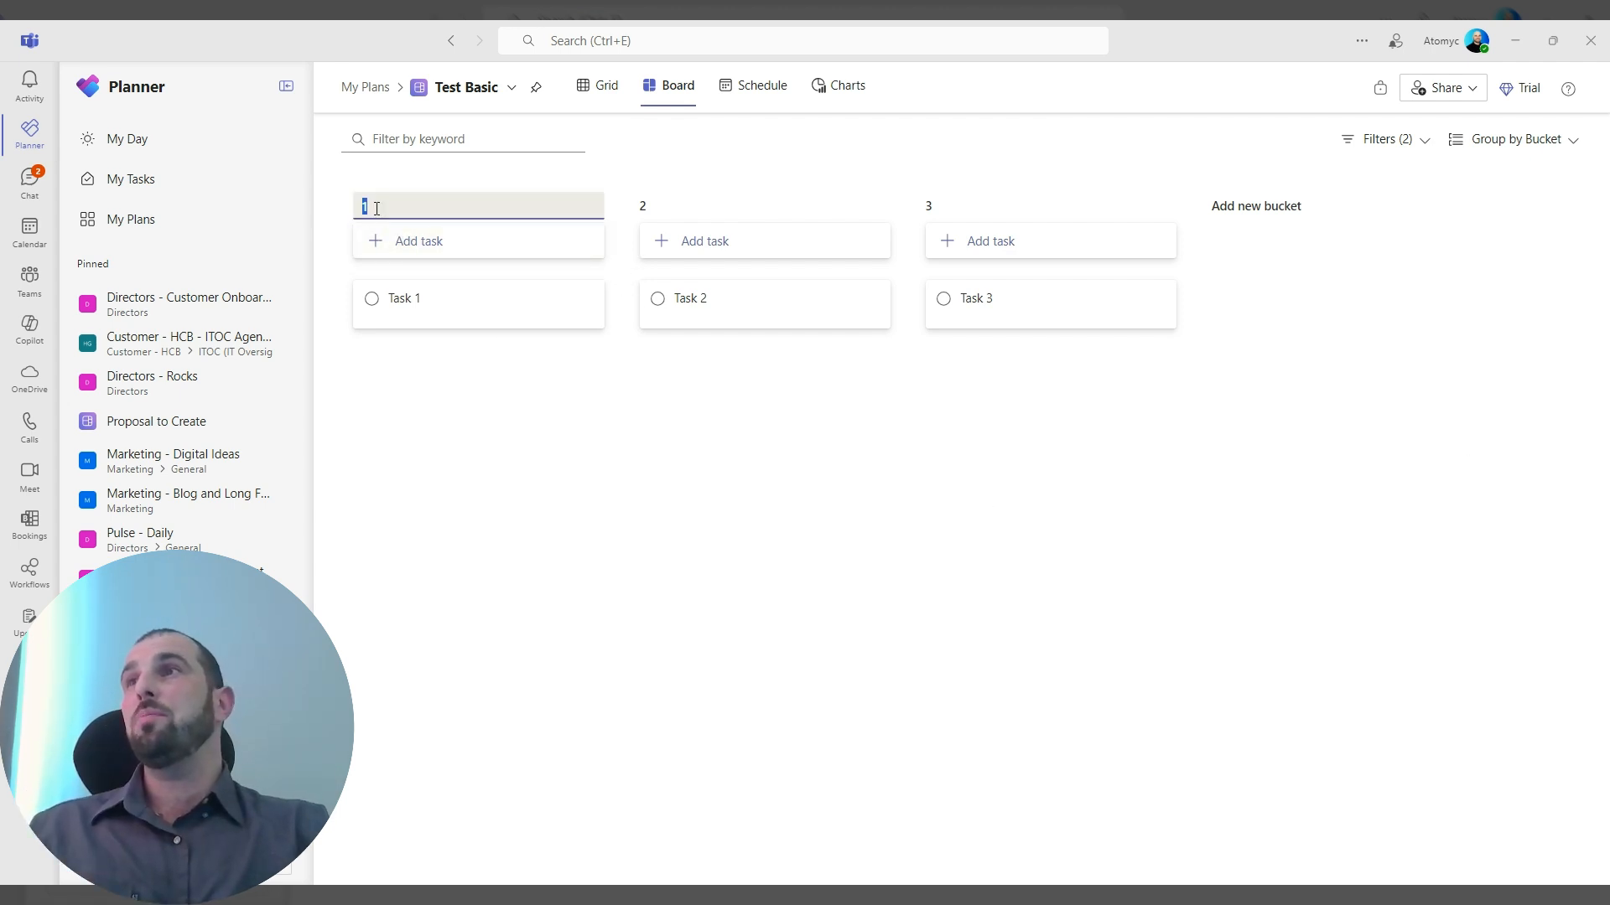
{"action": "type", "text": "New Tasks"}
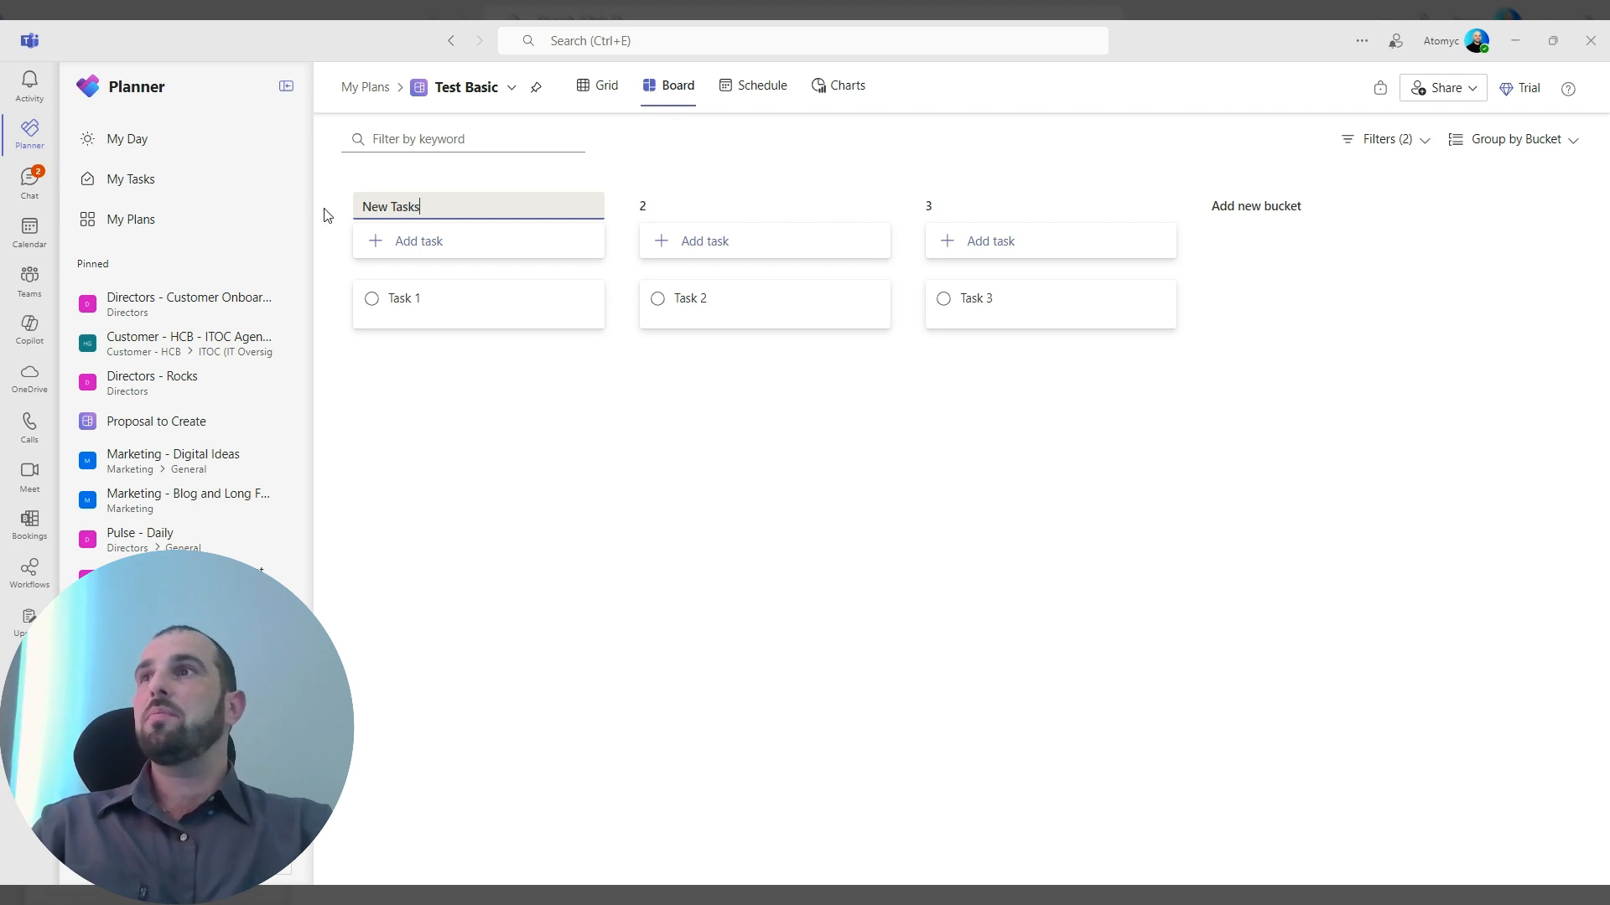
Rename bucket 2 as "In Progress".
{"action": "left_click", "coordinate": [747, 208]}
{"action": "type", "text": "In Po"}
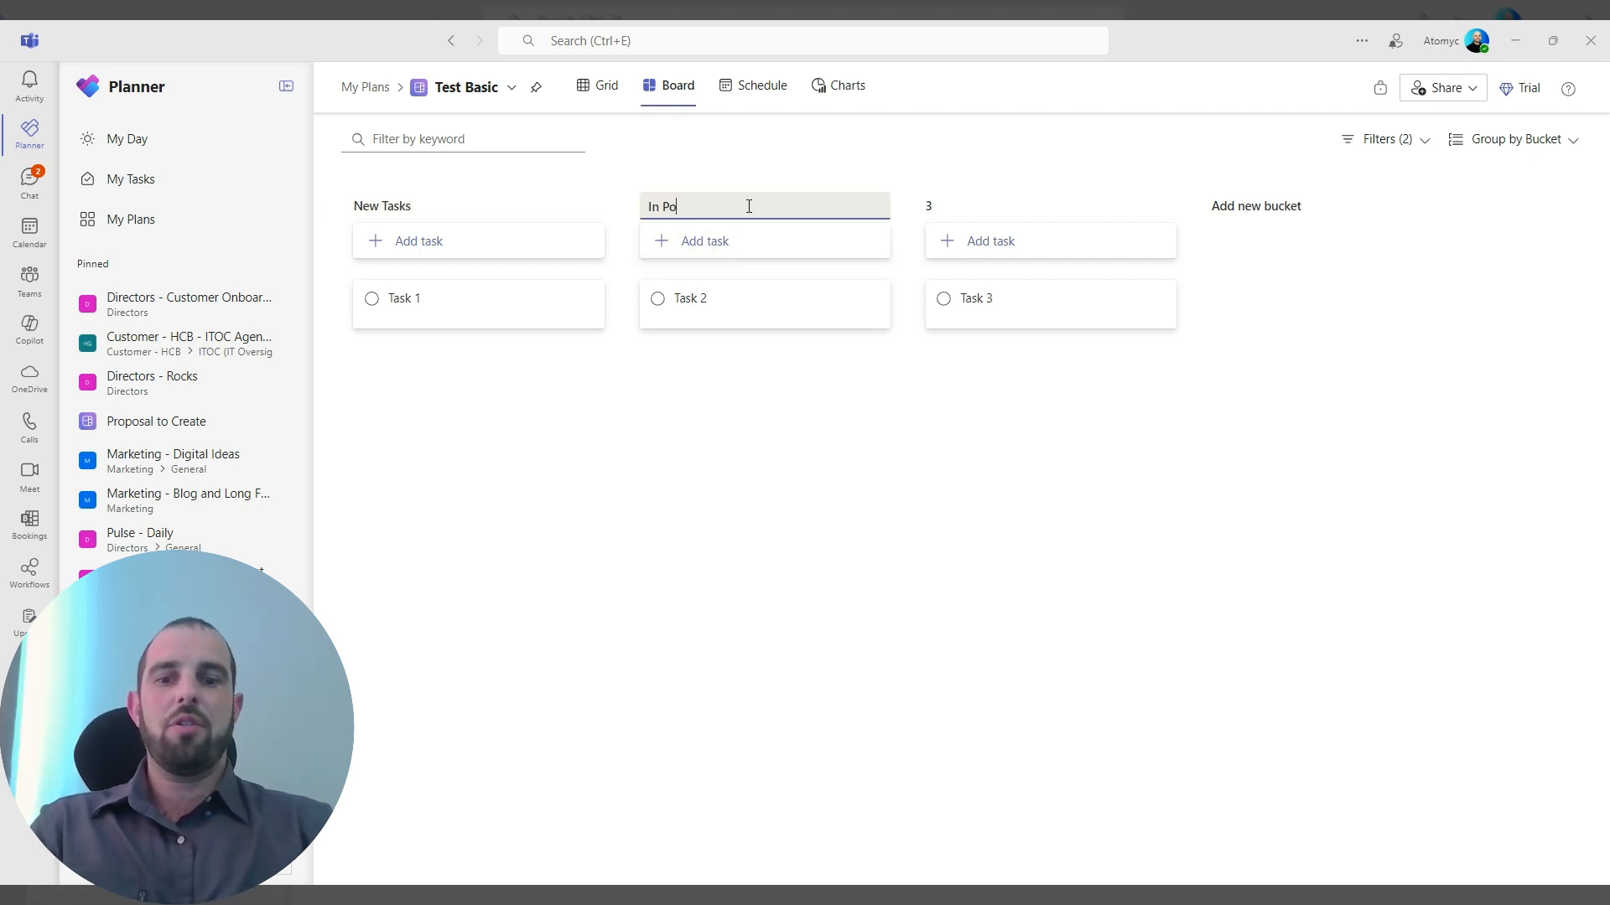
{"action": "type", "text": "rgress"}
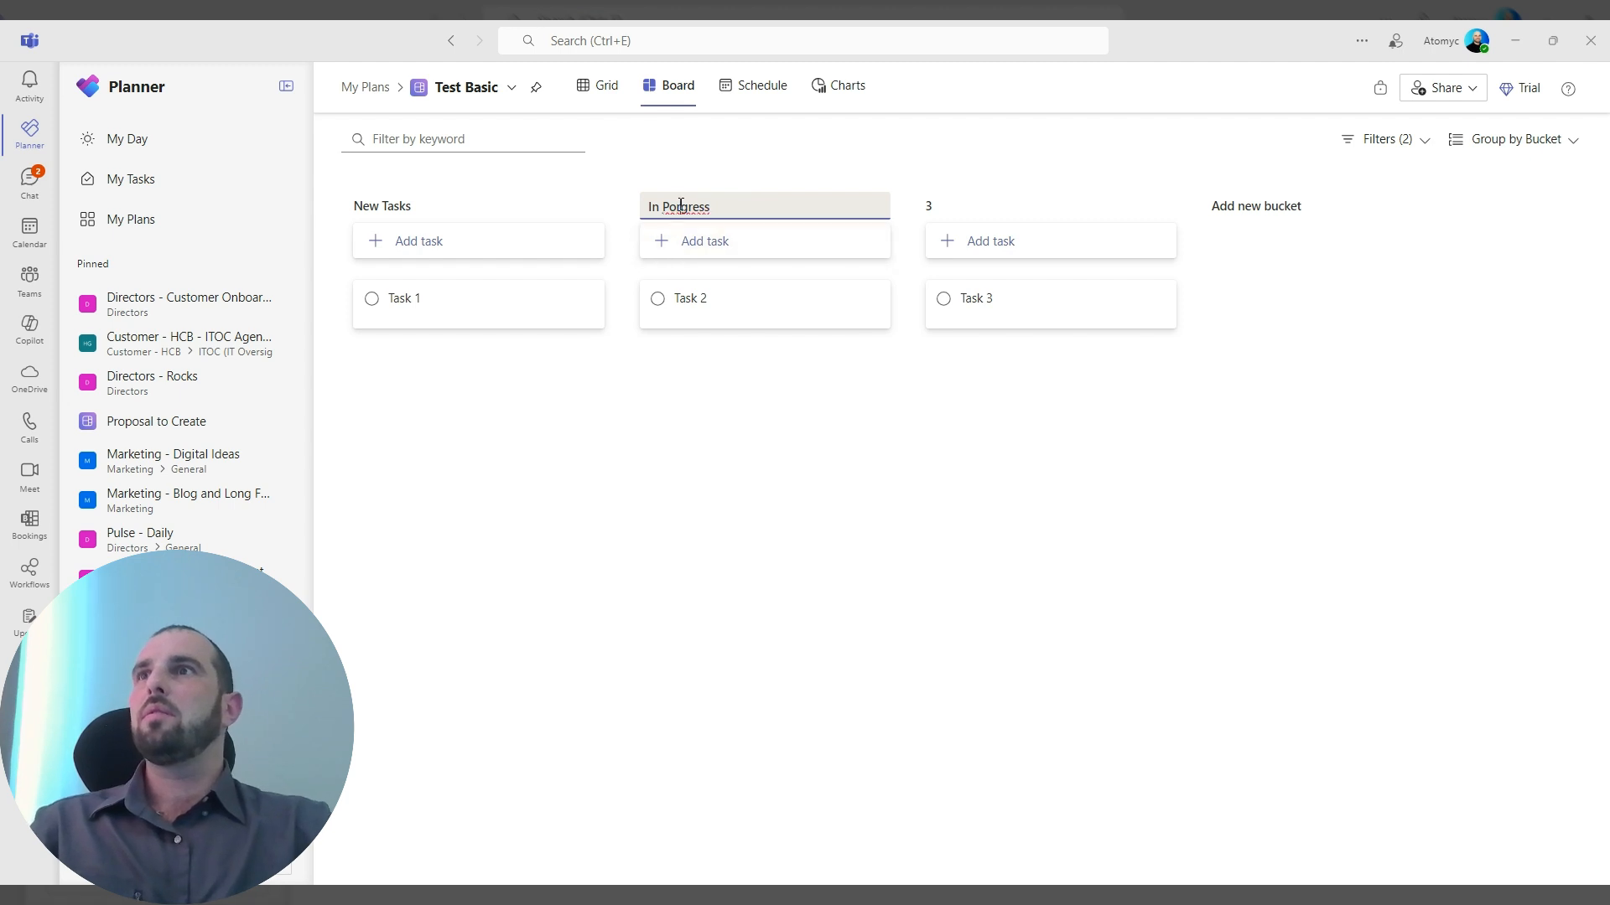
{"action": "key", "text": "BackSpace"}
{"action": "key", "text": "BackSpace"}
{"action": "type", "text": "ro"}
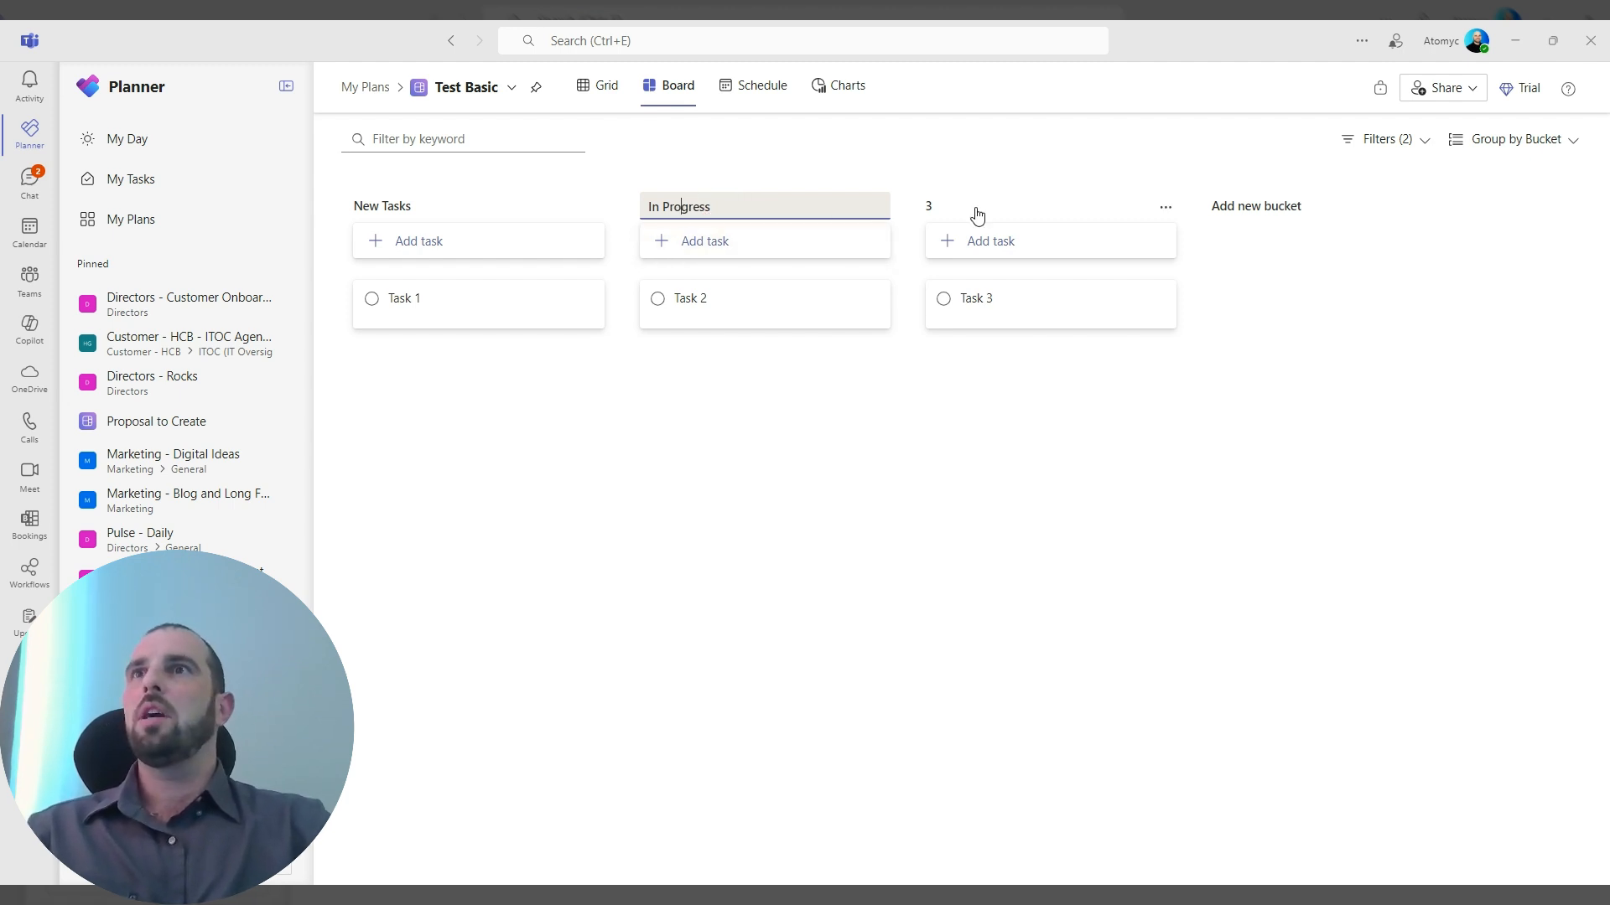
Rename bucket 3 as "Completed".
{"action": "left_click", "coordinate": [974, 209]}
{"action": "type", "text": "Completed"}
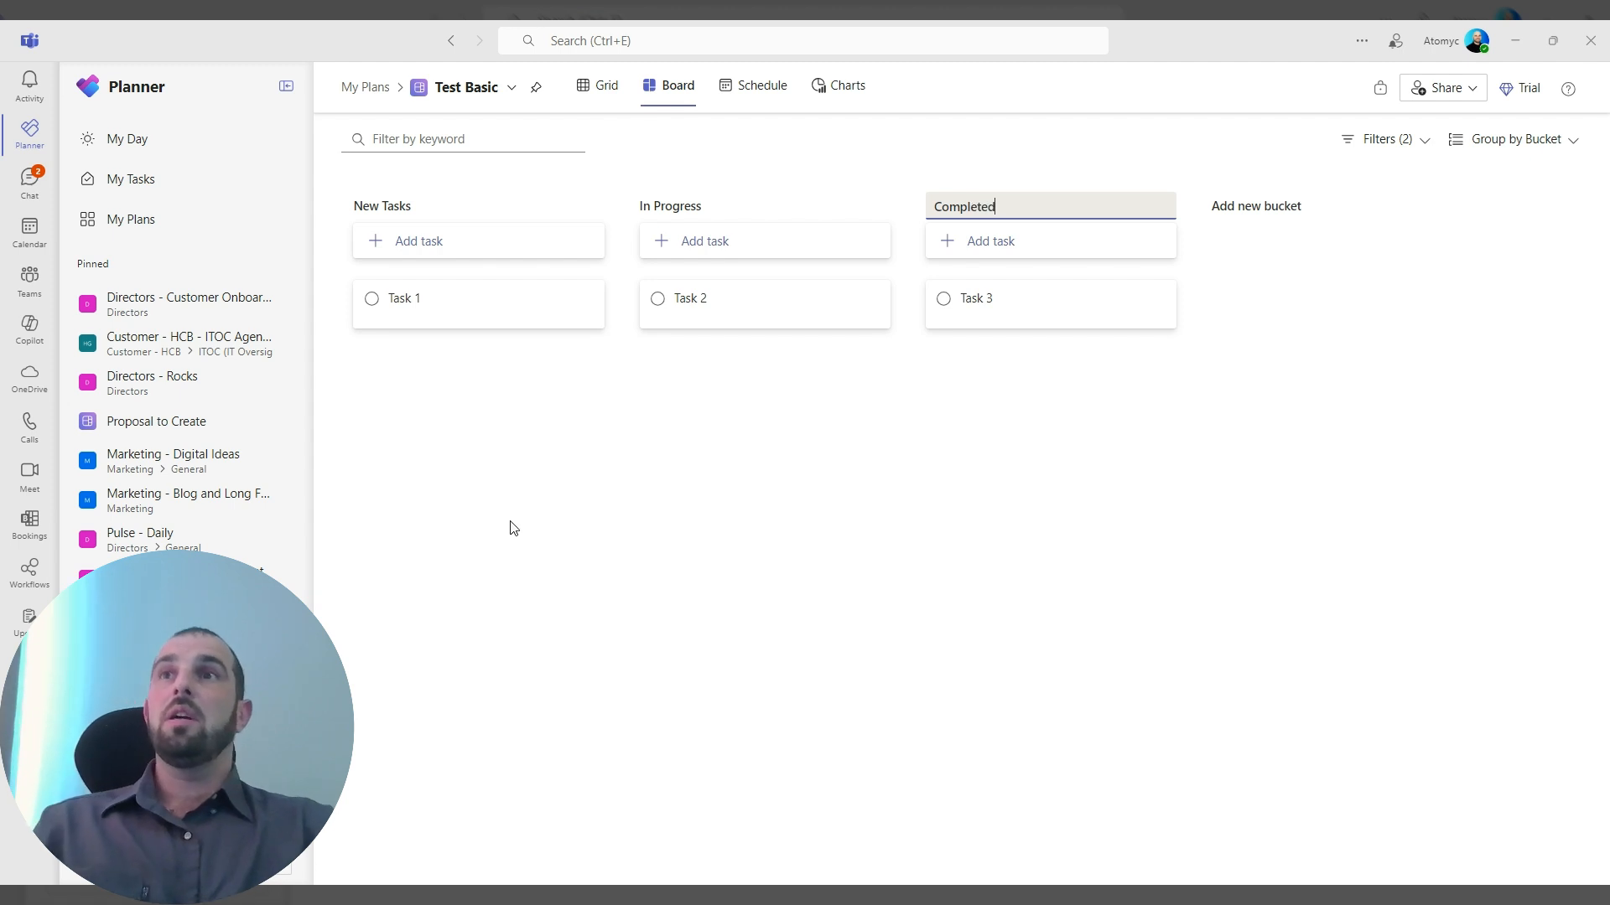
{"action": "left_click", "coordinate": [510, 528]}
Move Task 2 to the Completed bucket and Task 3 to the In Progress bucket.
{"action": "left_click_drag", "start_coordinate": [708, 309], "coordinate": [1070, 371]}
{"action": "left_click_drag", "start_coordinate": [1040, 310], "coordinate": [742, 308]}
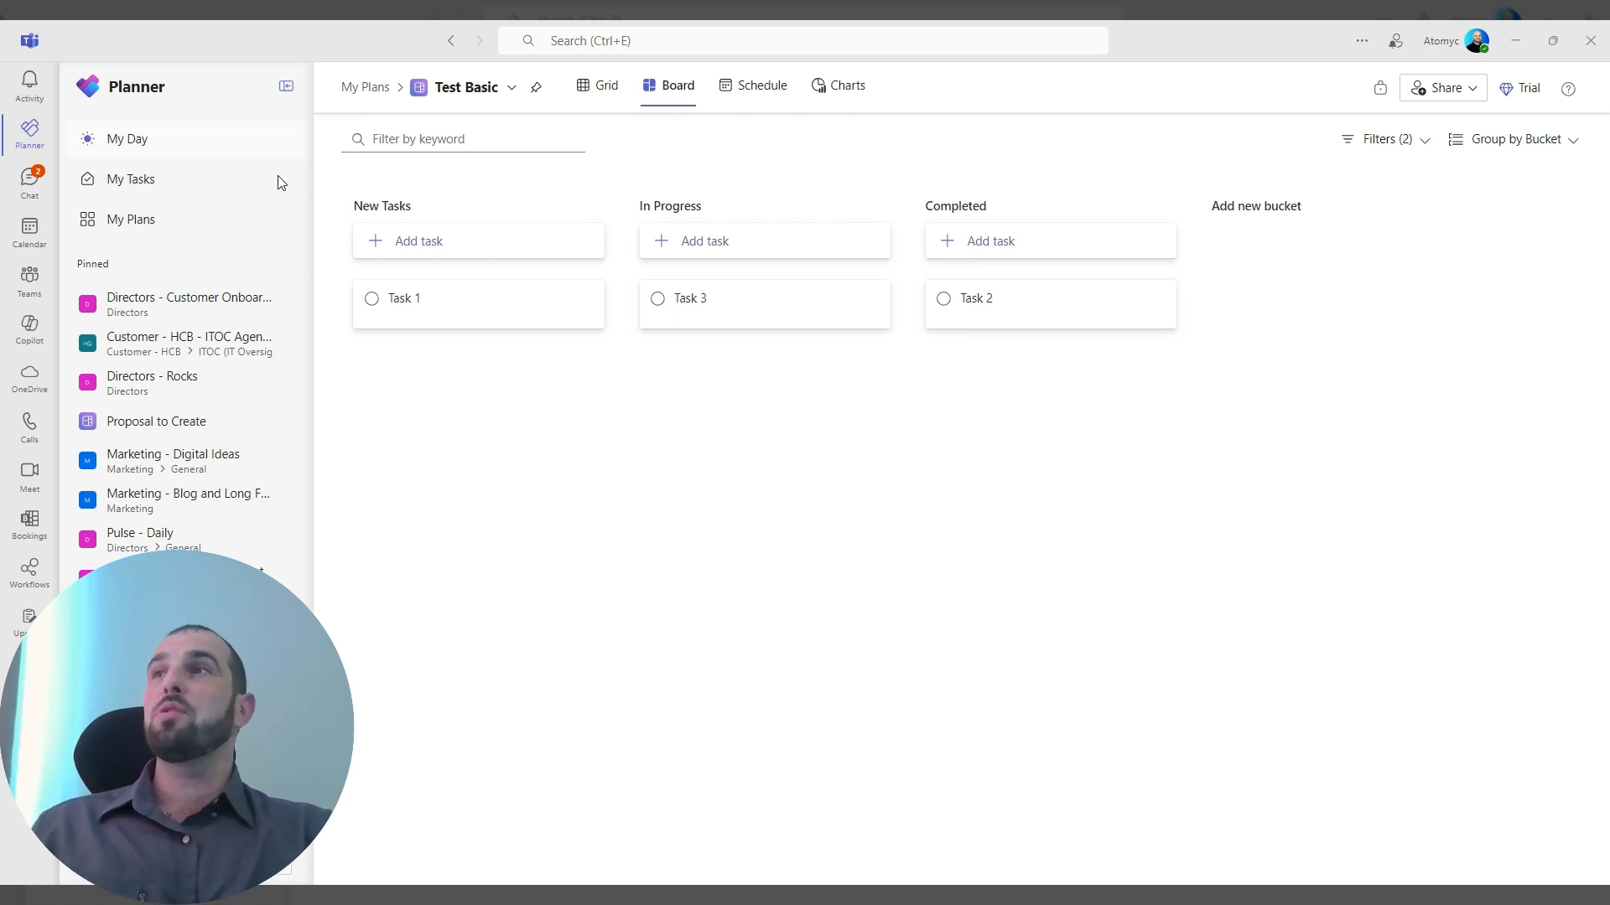
Rename the New Tasks bucket as "New Enquiry".
{"action": "left_click", "coordinate": [405, 209]}
{"action": "triple_click", "coordinate": [400, 209]}
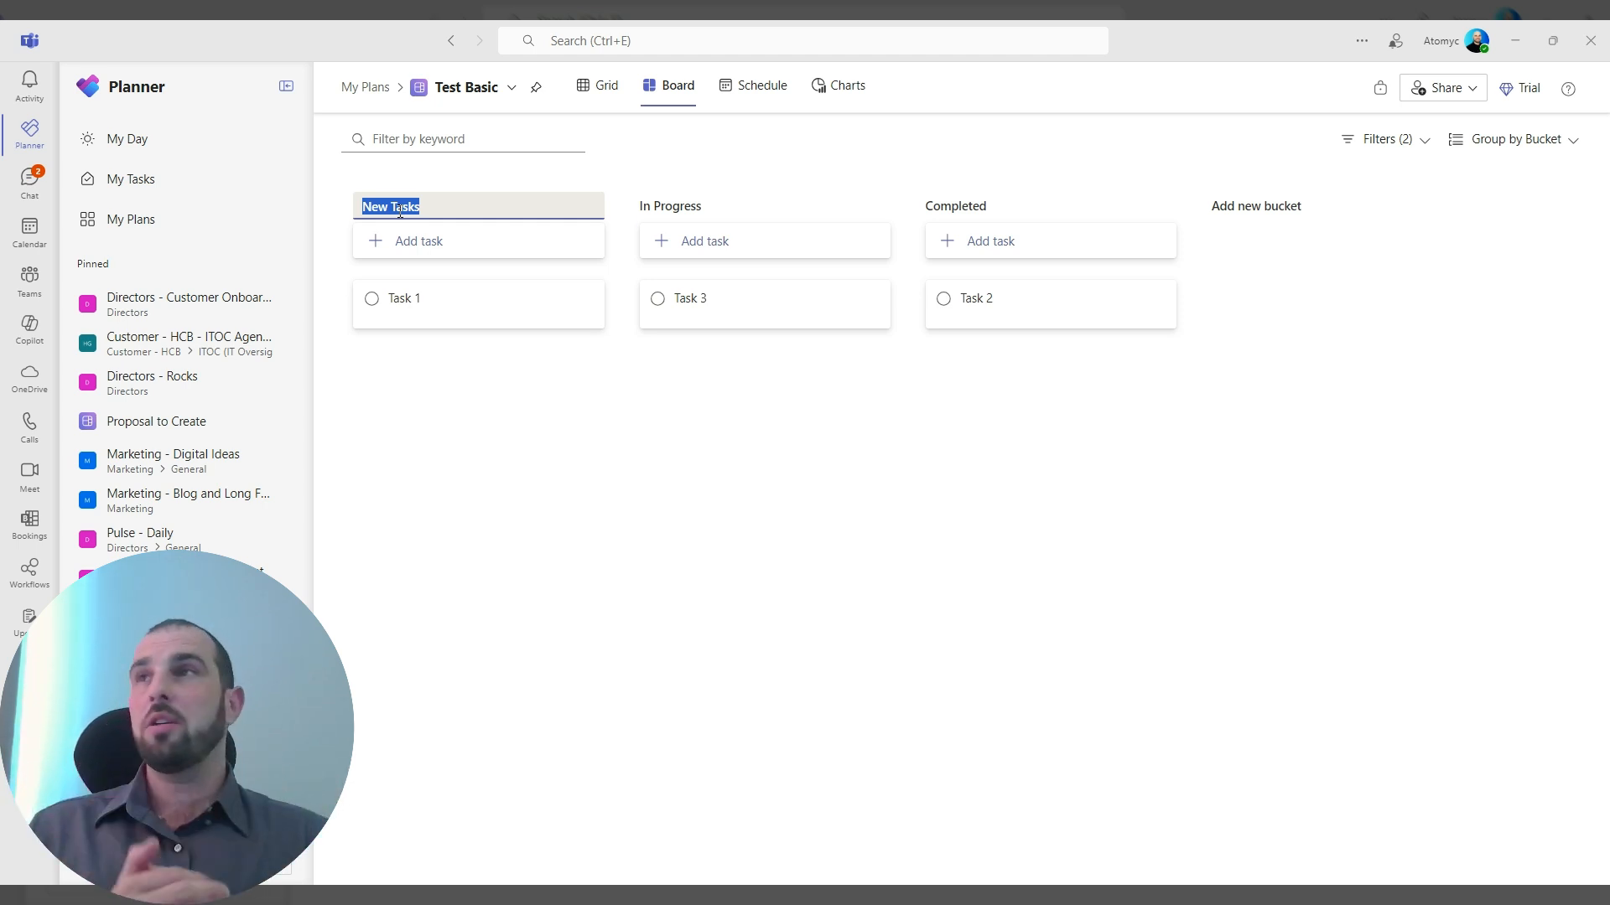
{"action": "type", "text": "New Enquiry"}
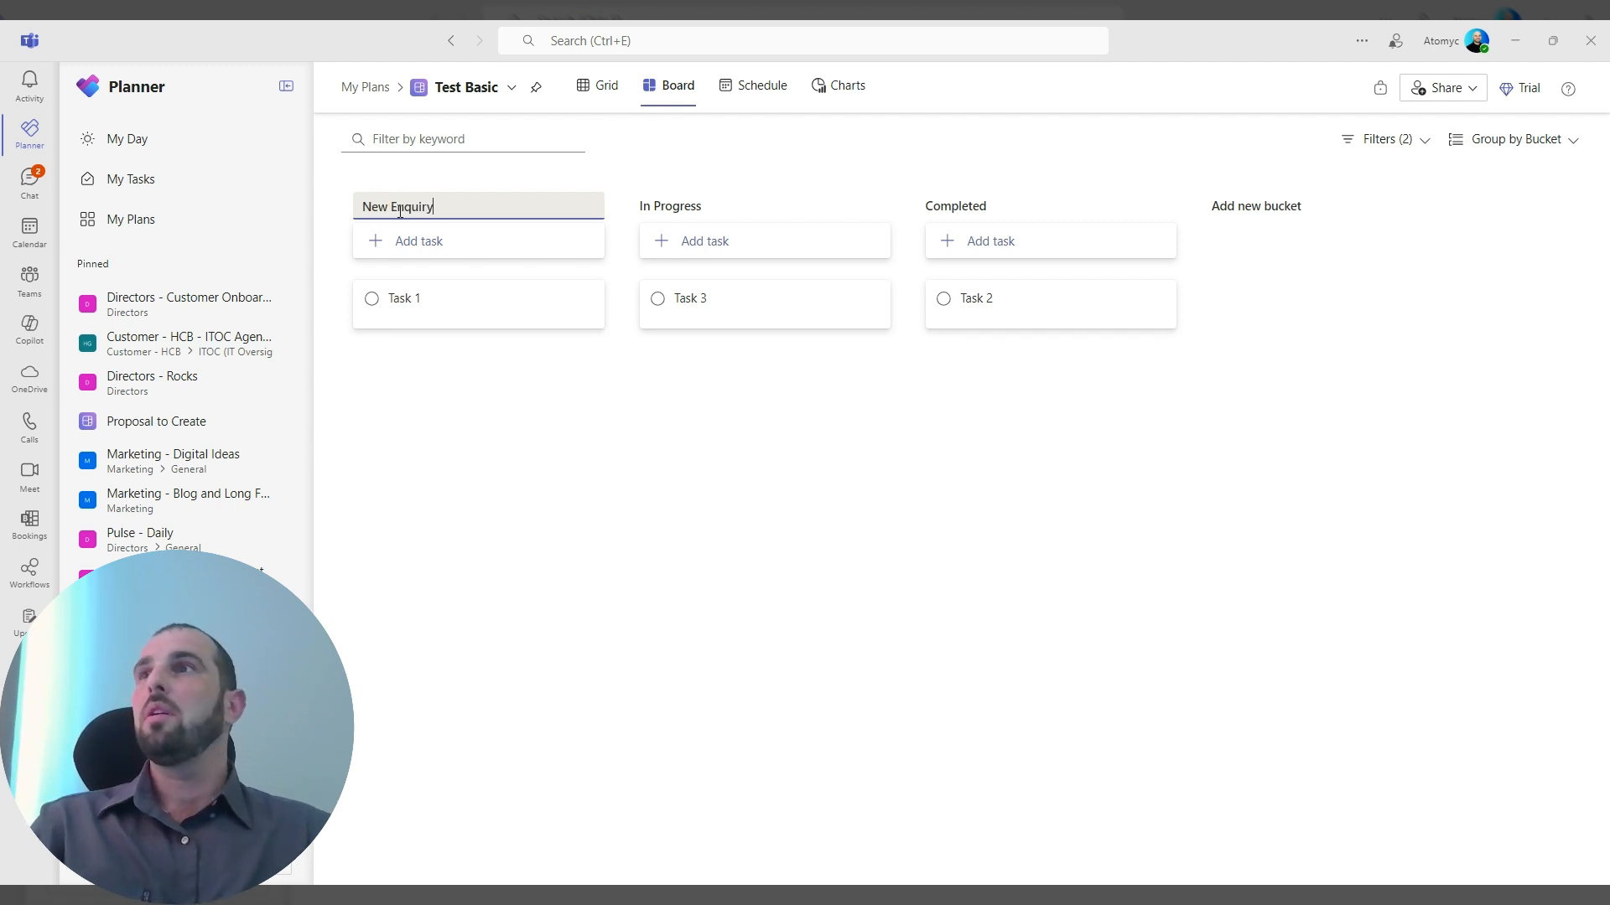
{"action": "key", "text": "Return"}
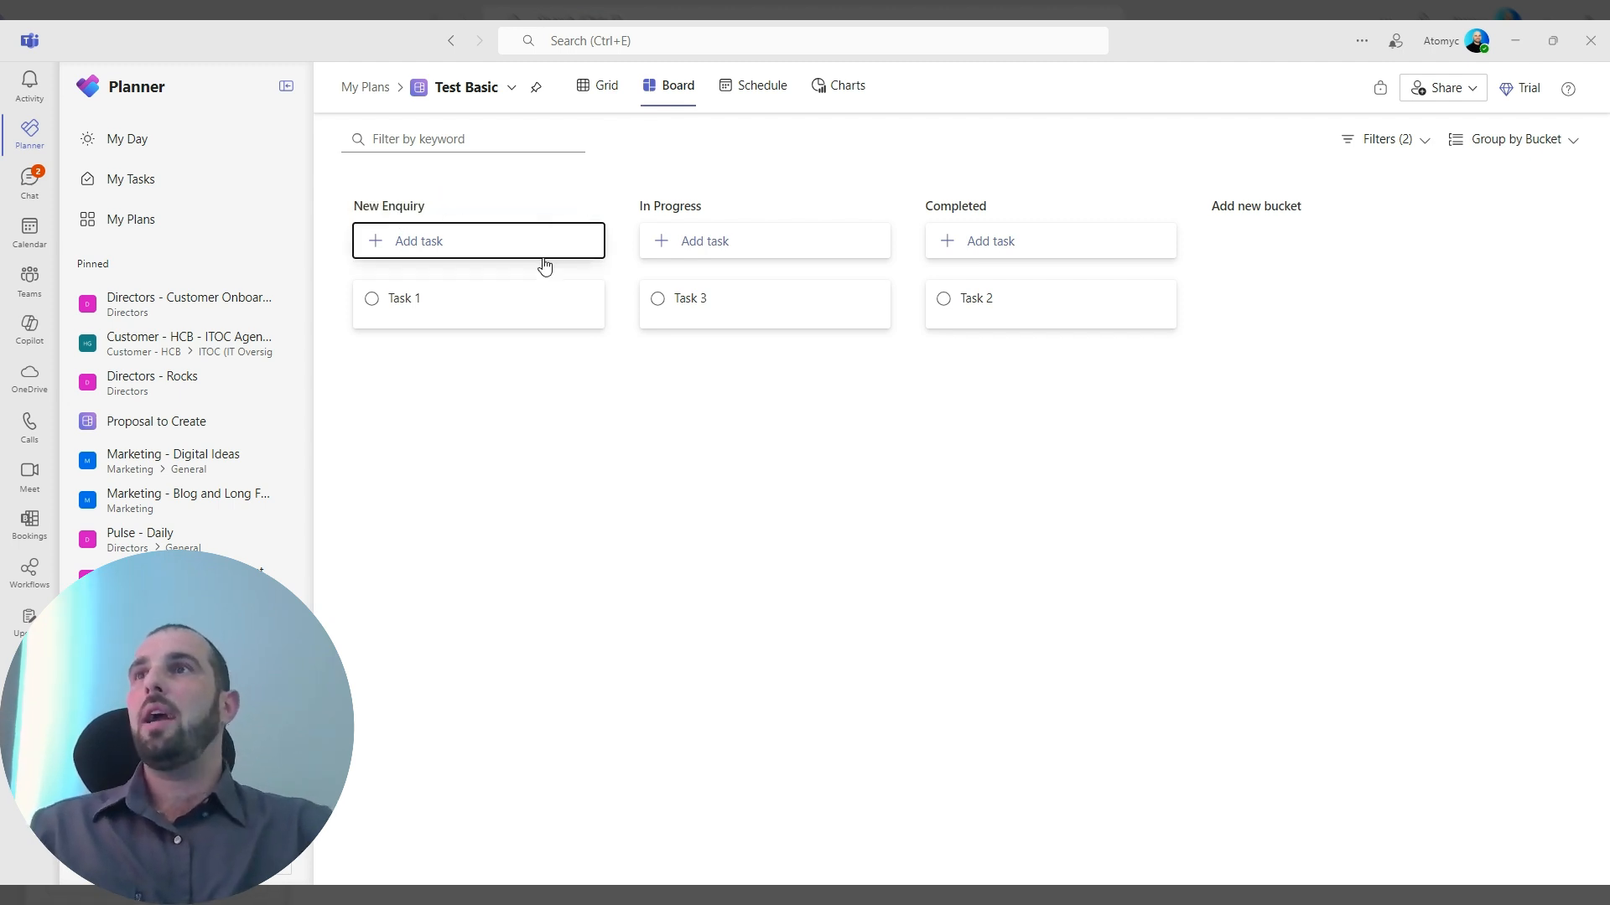
Rename the Completed bucket as "Negotiate".
{"action": "double_click", "coordinate": [701, 206]}
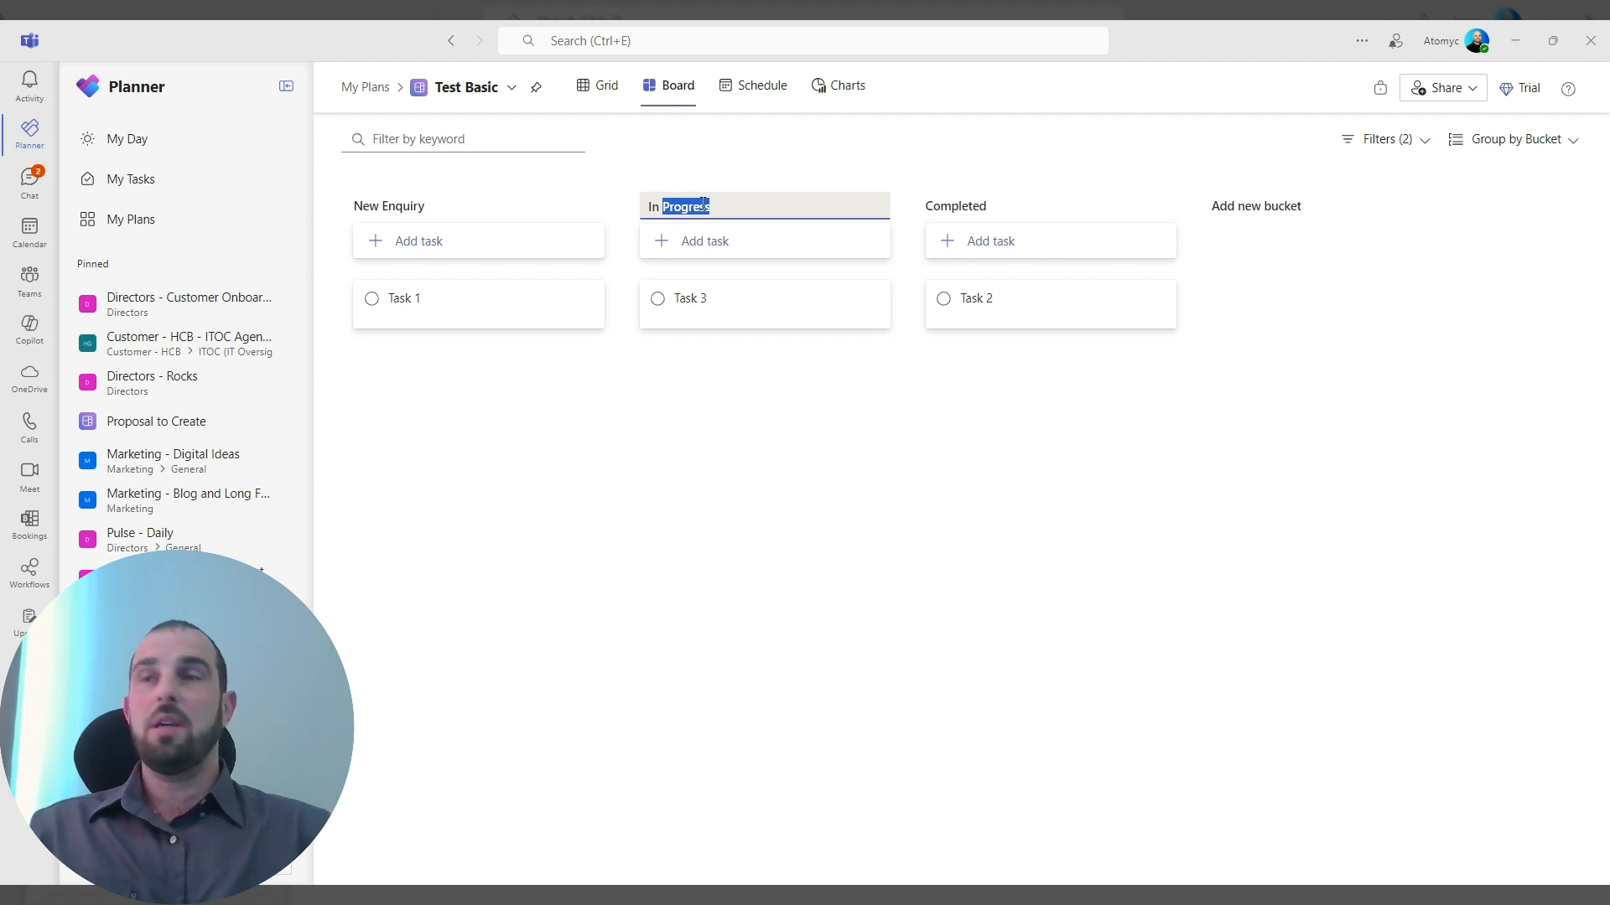
{"action": "left_click", "coordinate": [922, 215]}
{"action": "double_click", "coordinate": [962, 210]}
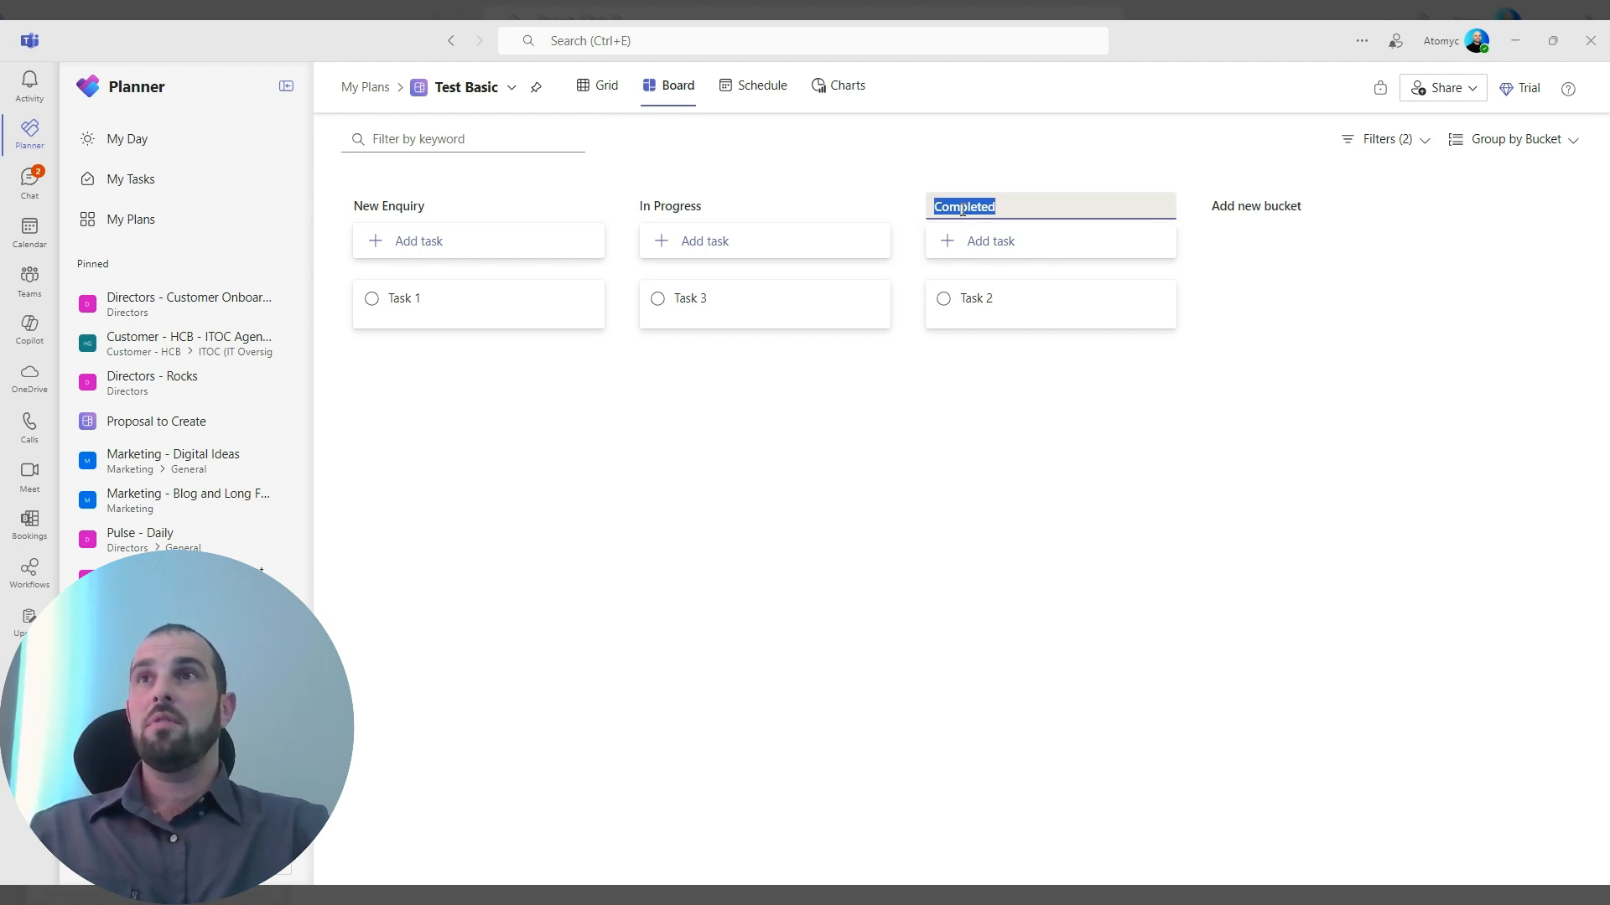
{"action": "type", "text": "Nego"}
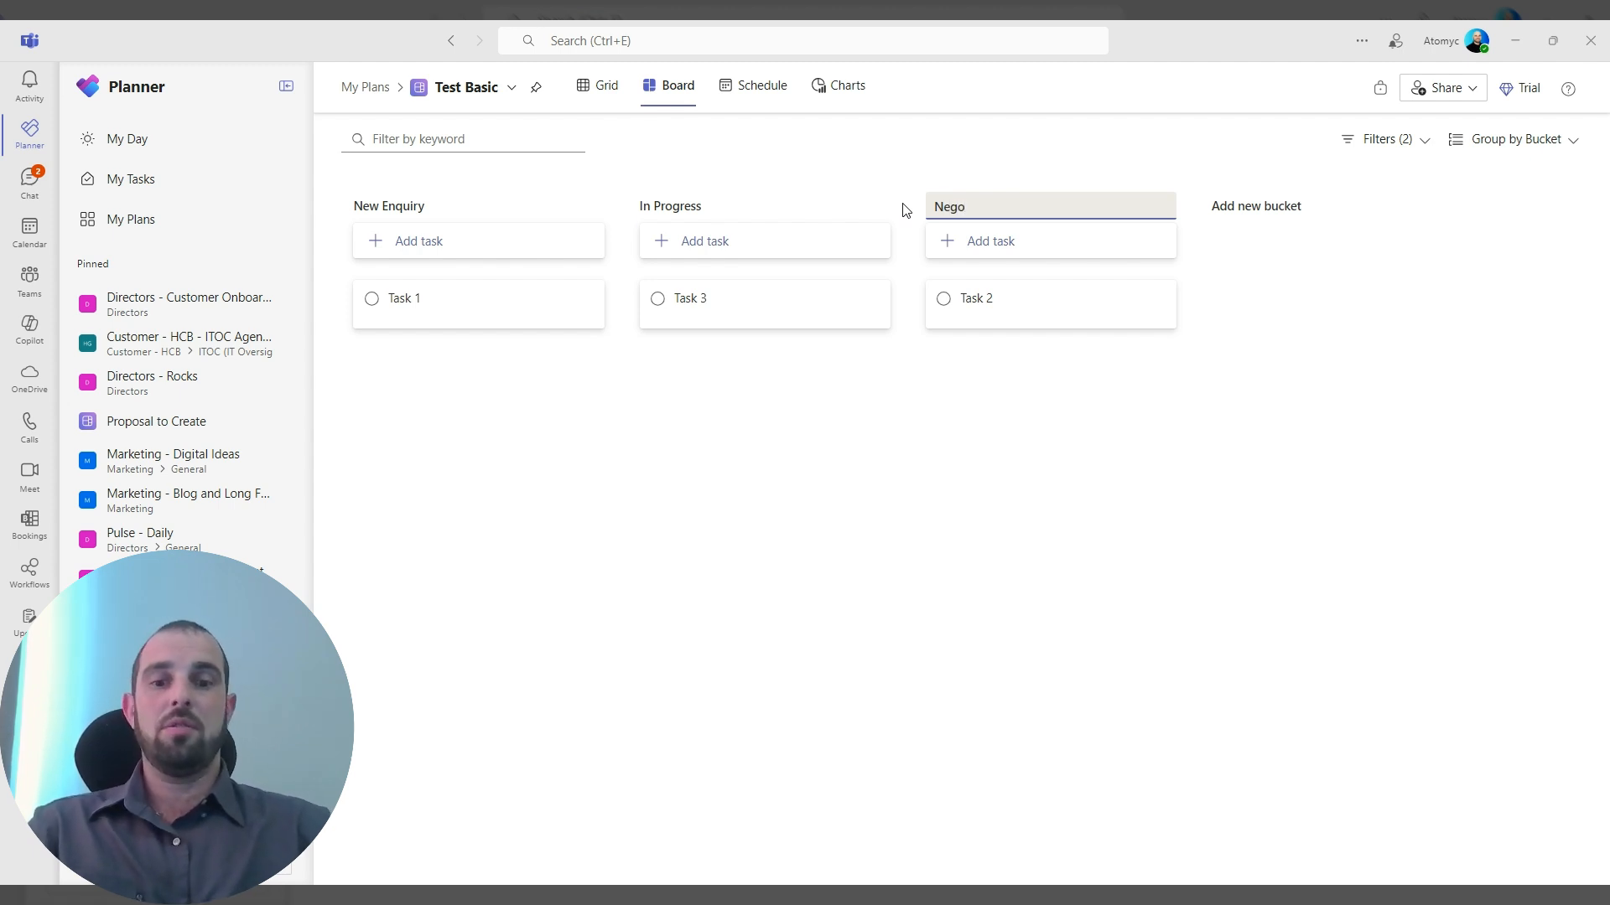
{"action": "type", "text": "tiate"}
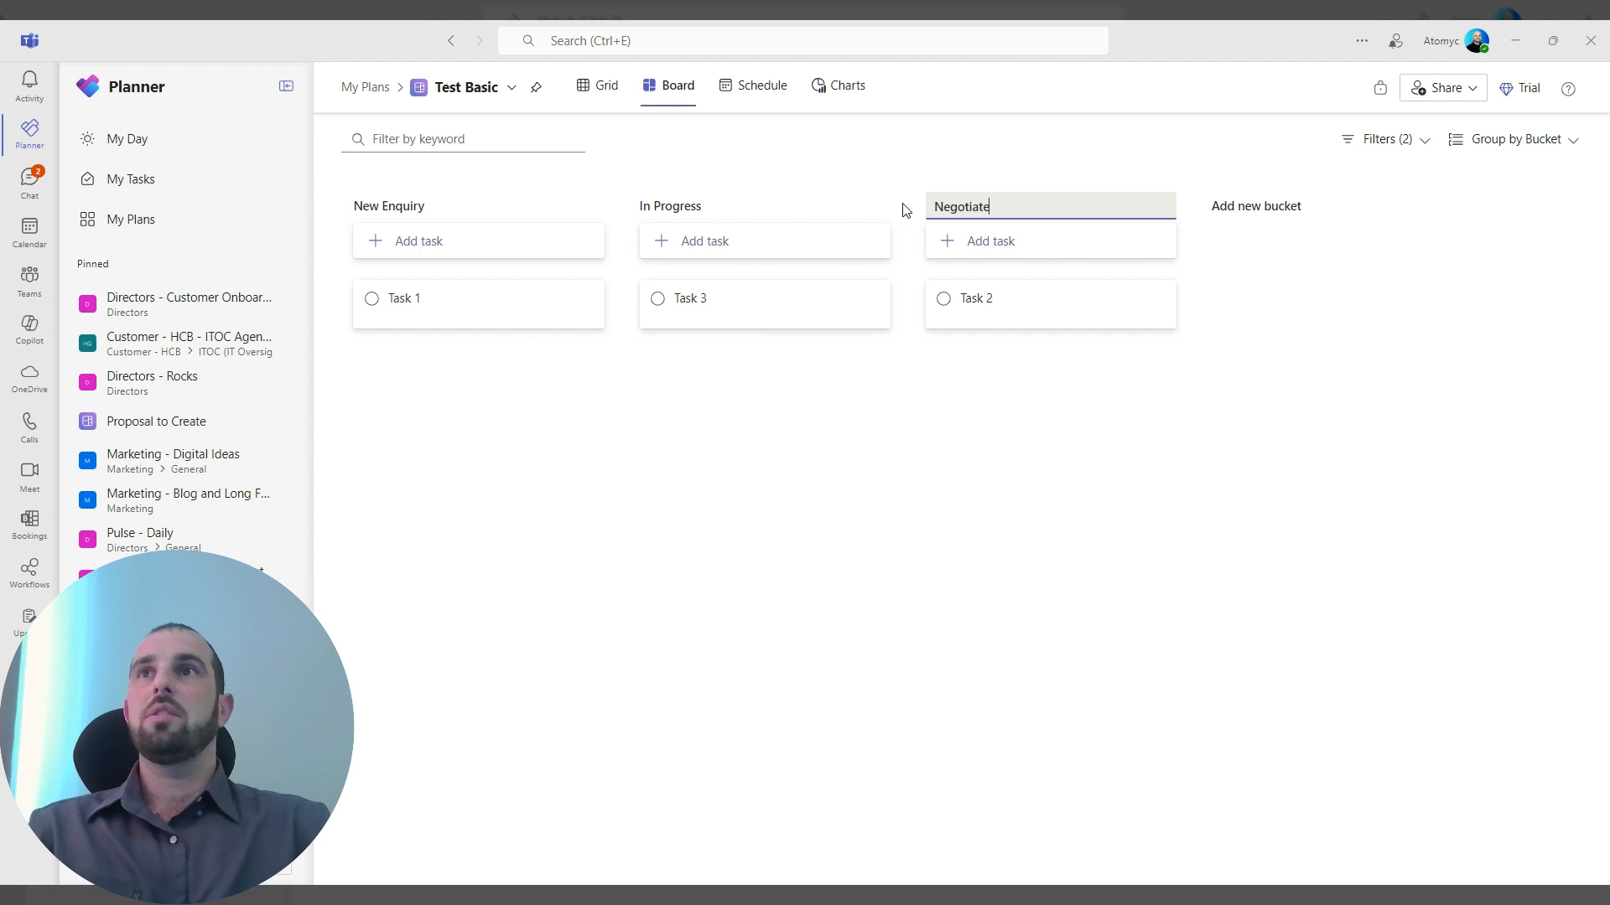
Add a new bucket named "Won" to the board.
{"action": "left_click", "coordinate": [1257, 210]}
{"action": "type", "text": "Won"}
{"action": "key", "text": "Return"}
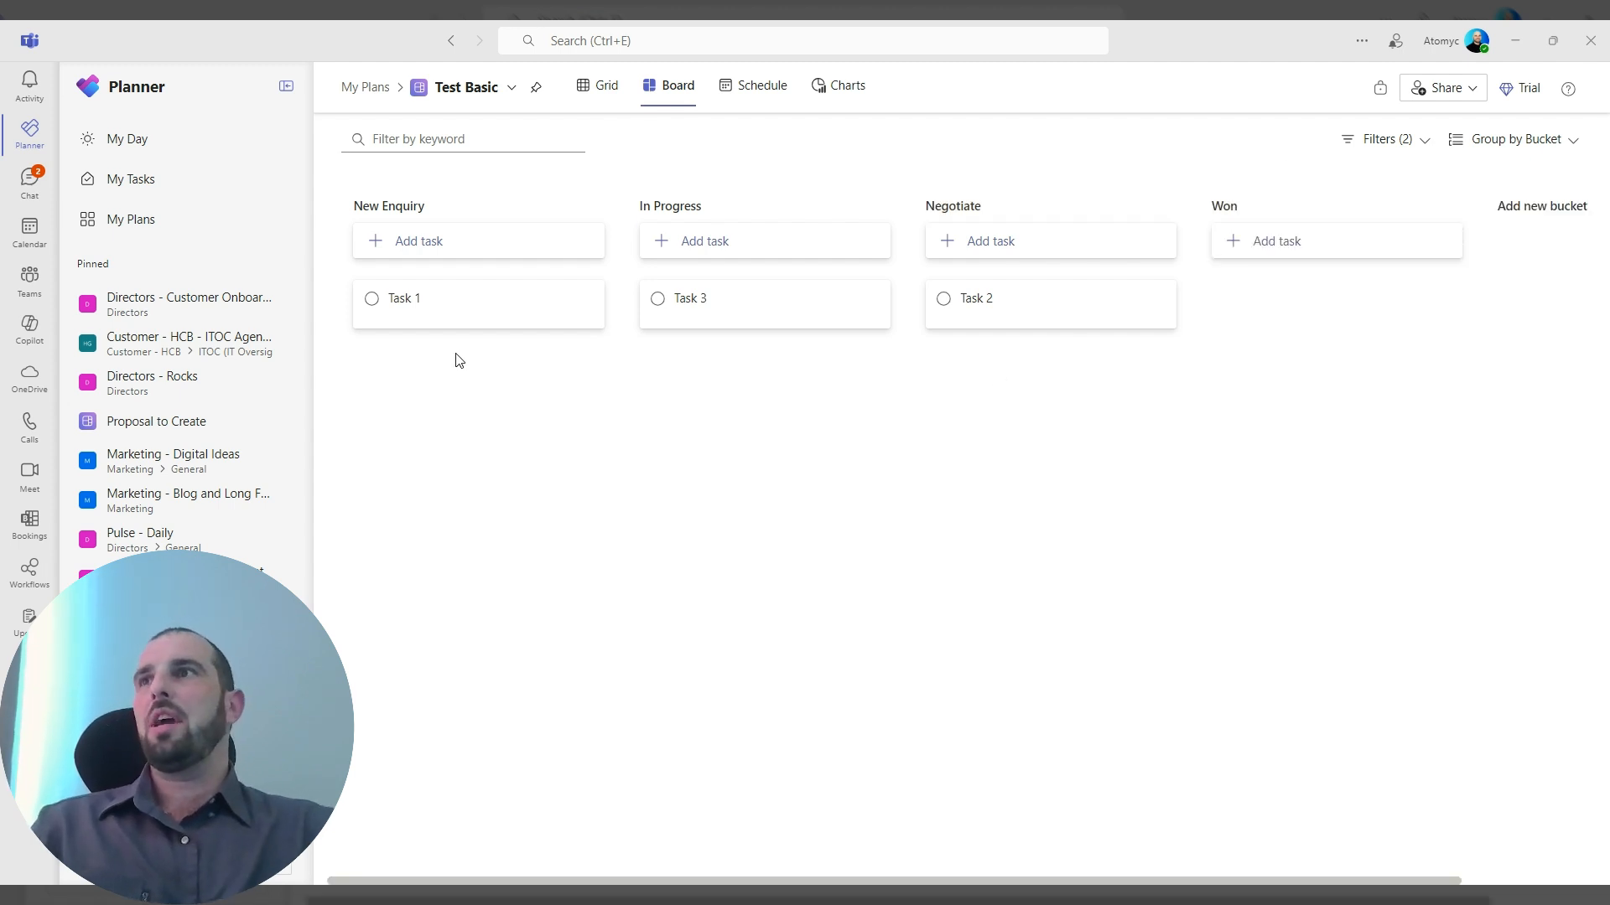
Add a task named "Prospect 1" to the New Enquiry bucket.
{"action": "left_click", "coordinate": [442, 244]}
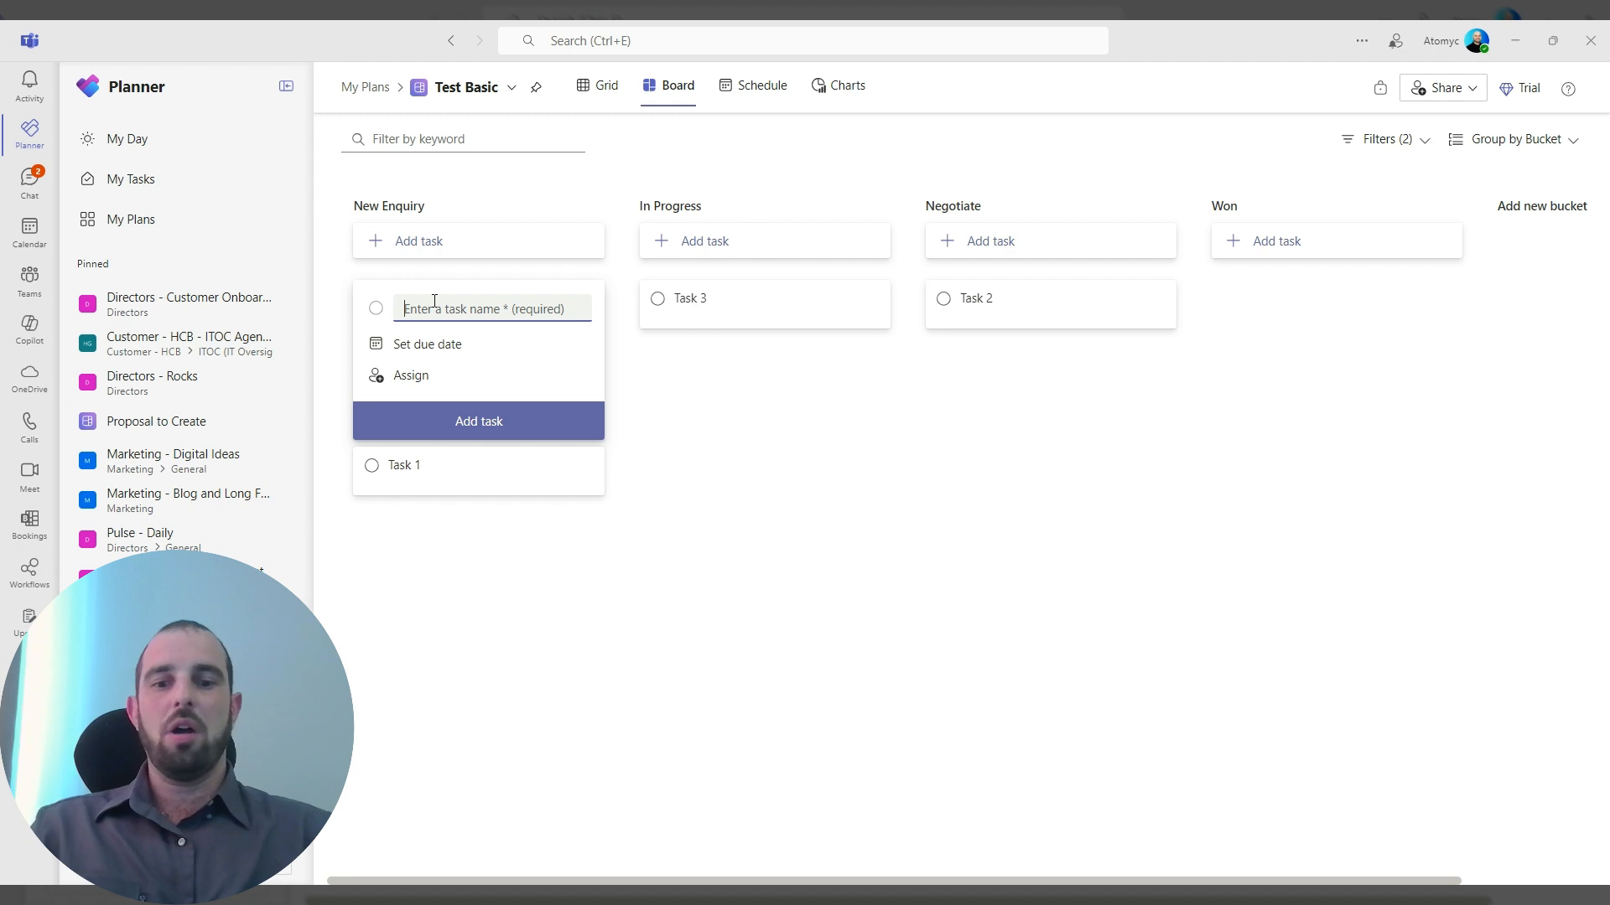
{"action": "type", "text": "Cust"}
{"action": "key", "text": "BackSpace"}
{"action": "key", "text": "BackSpace"}
{"action": "key", "text": "BackSpace"}
{"action": "key", "text": "BackSpace"}
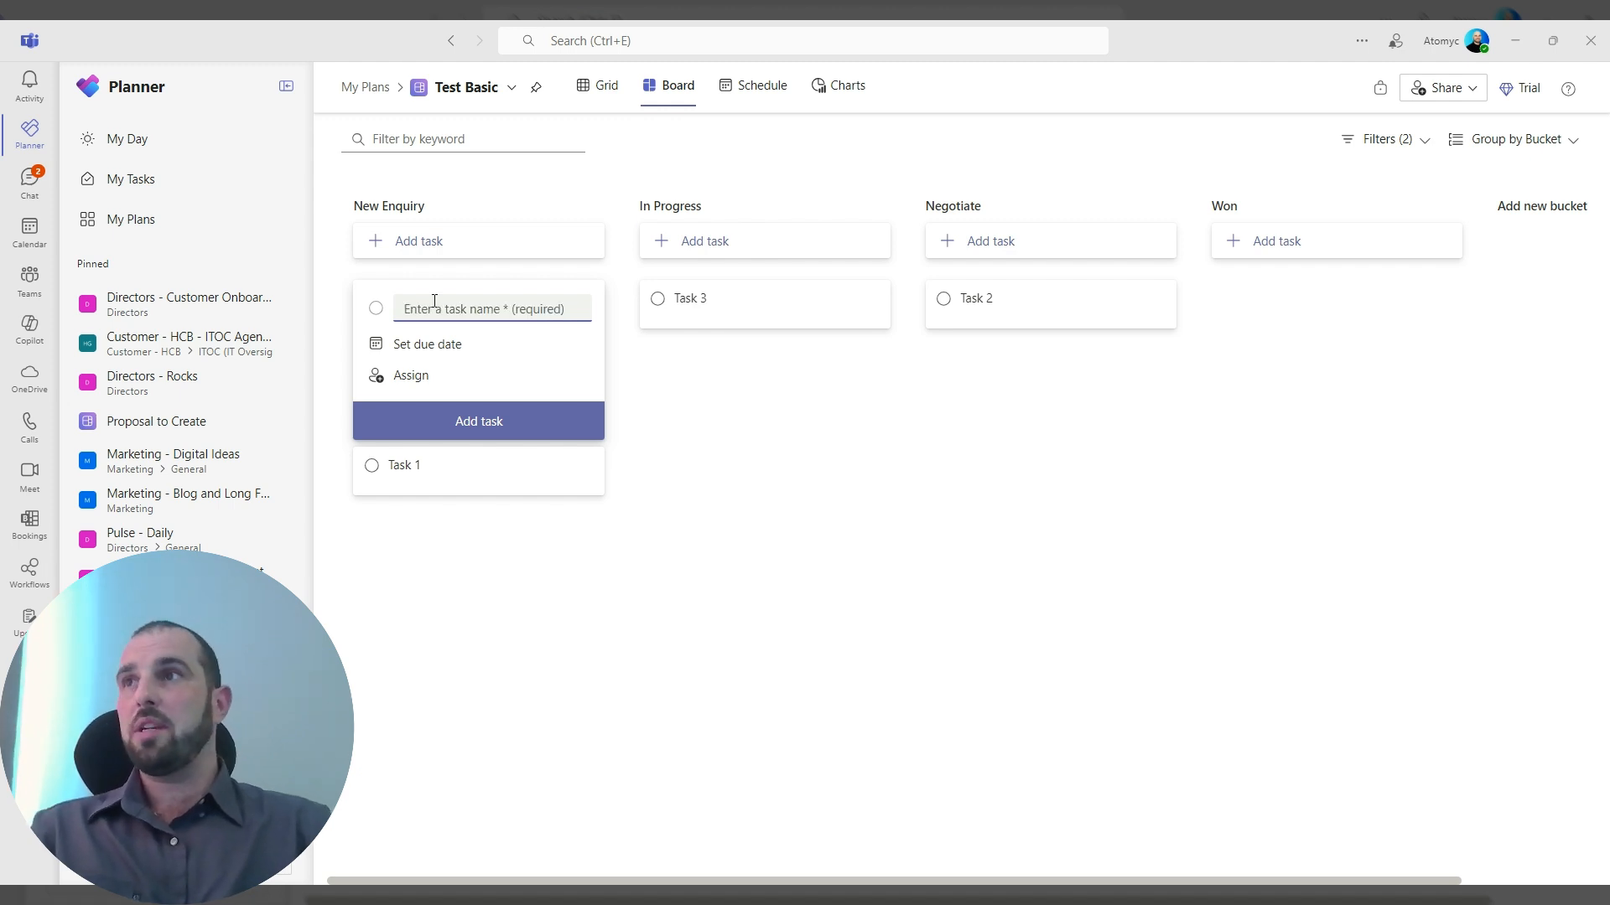
{"action": "type", "text": "Propsect "}
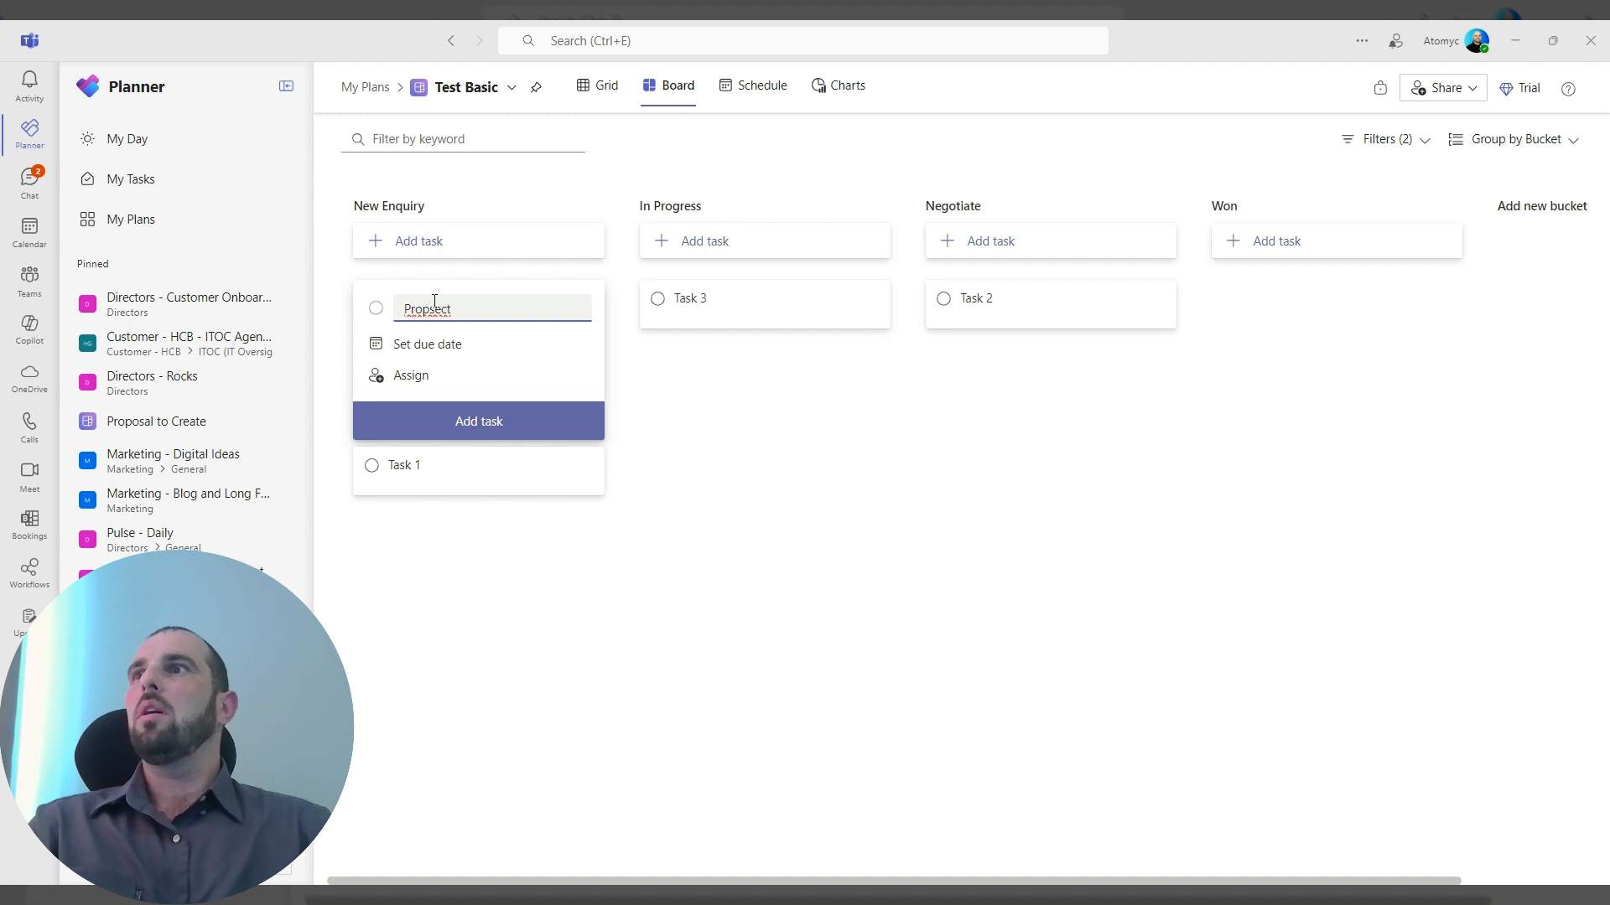
{"action": "type", "text": "1"}
{"action": "double_click", "coordinate": [431, 309]}
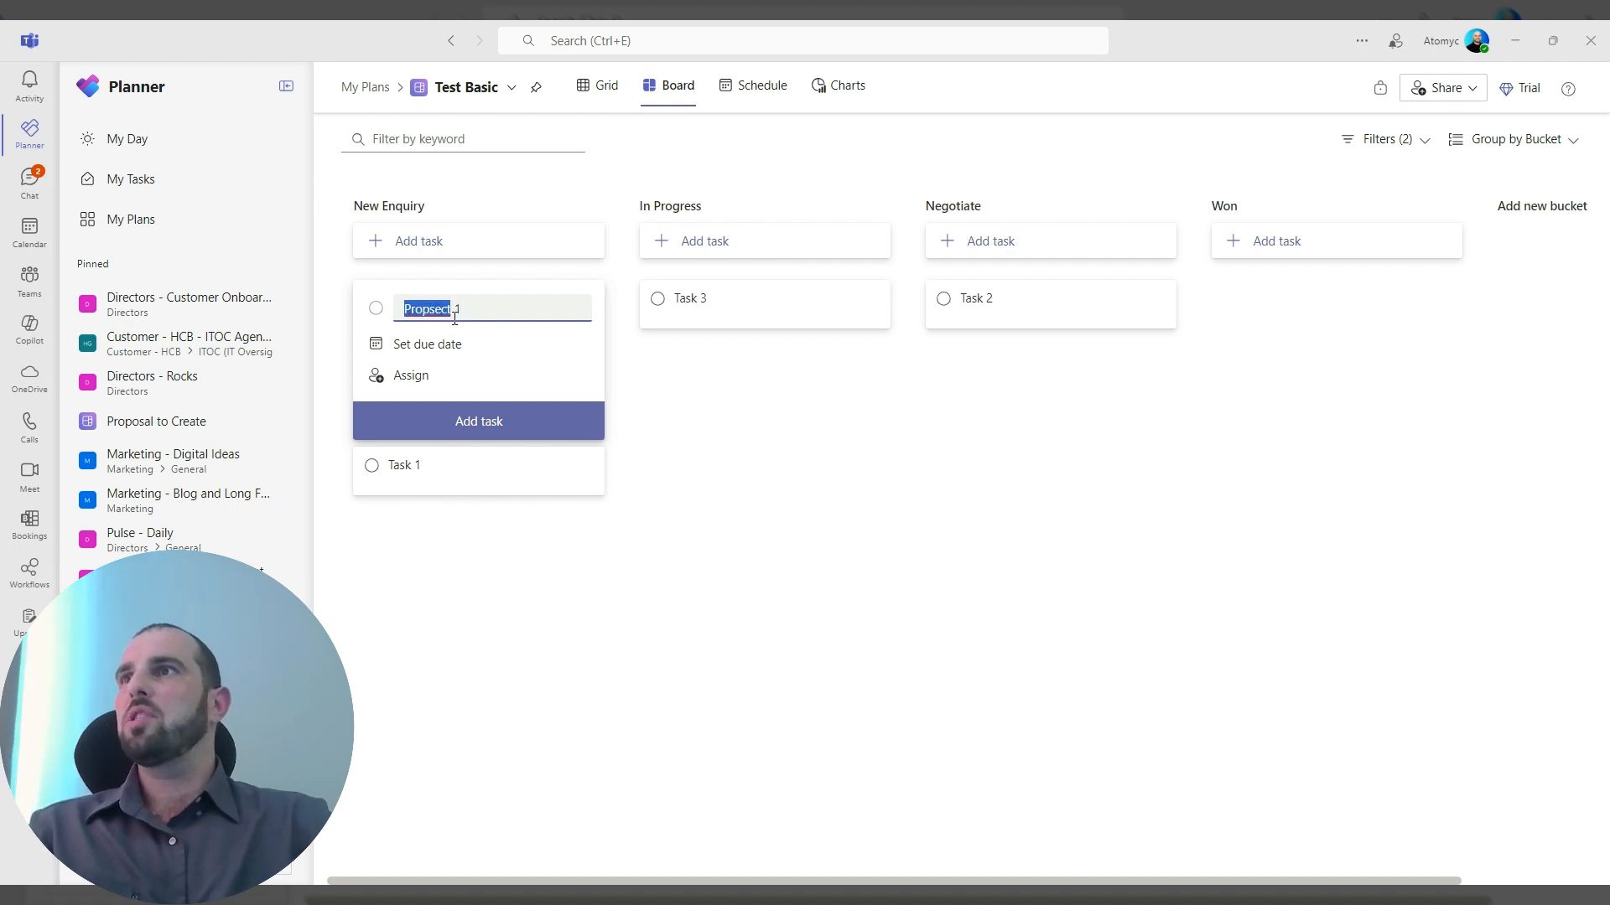
{"action": "type", "text": "Prospect"}
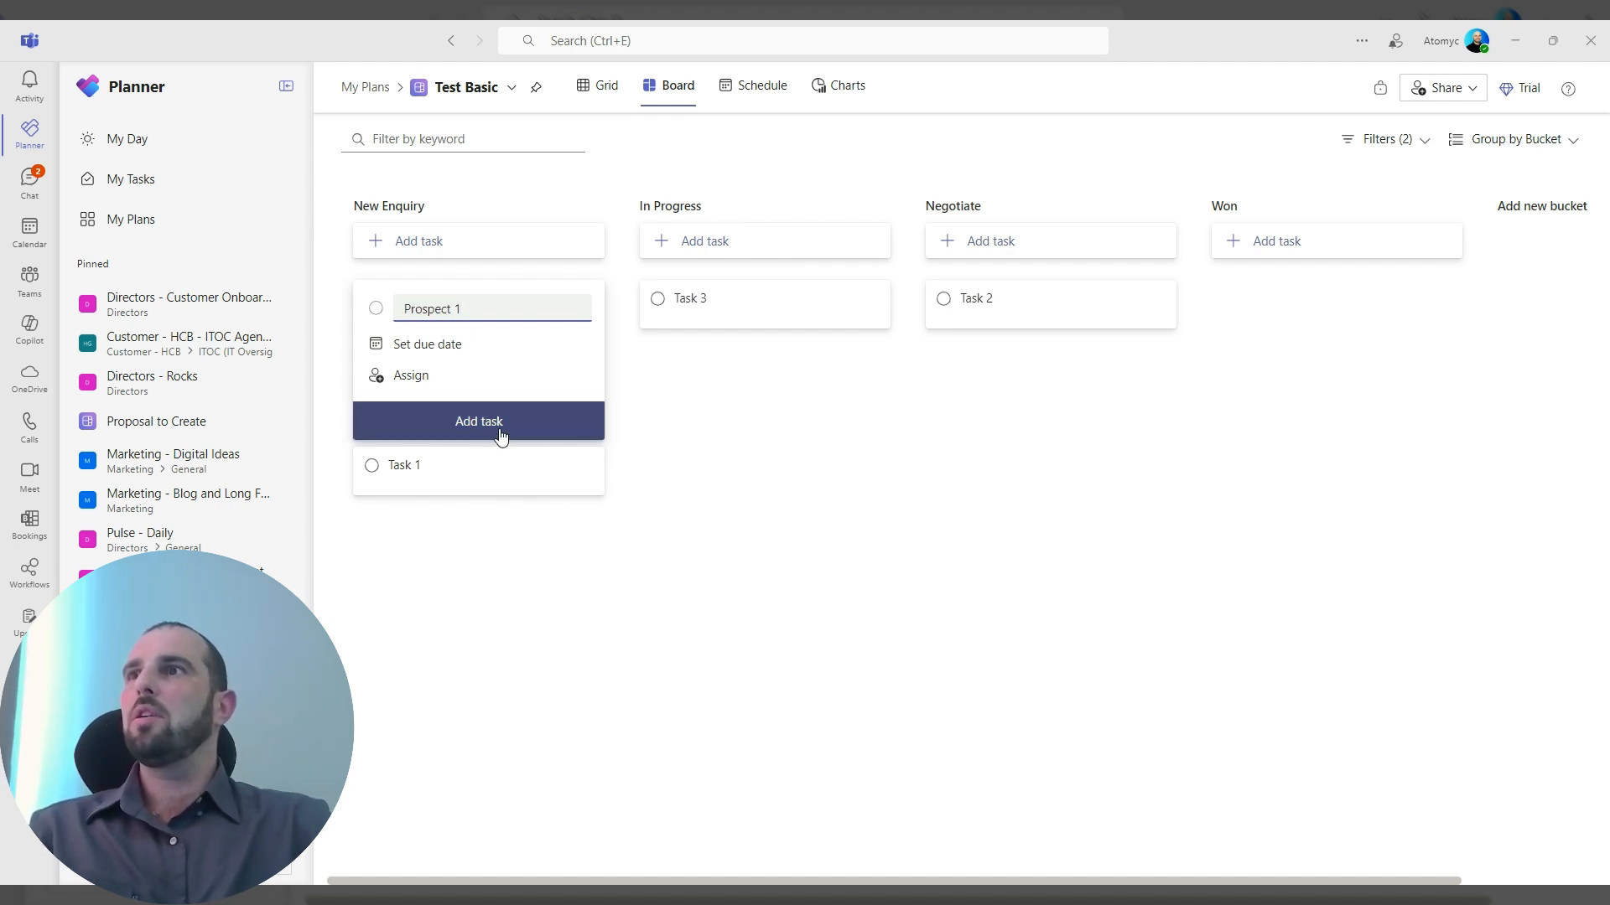
{"action": "left_click", "coordinate": [495, 431]}
Add a task named "Prospect 2" to the New Enquiry bucket and move it to In Progress.
{"action": "type", "text": "Prospe"}
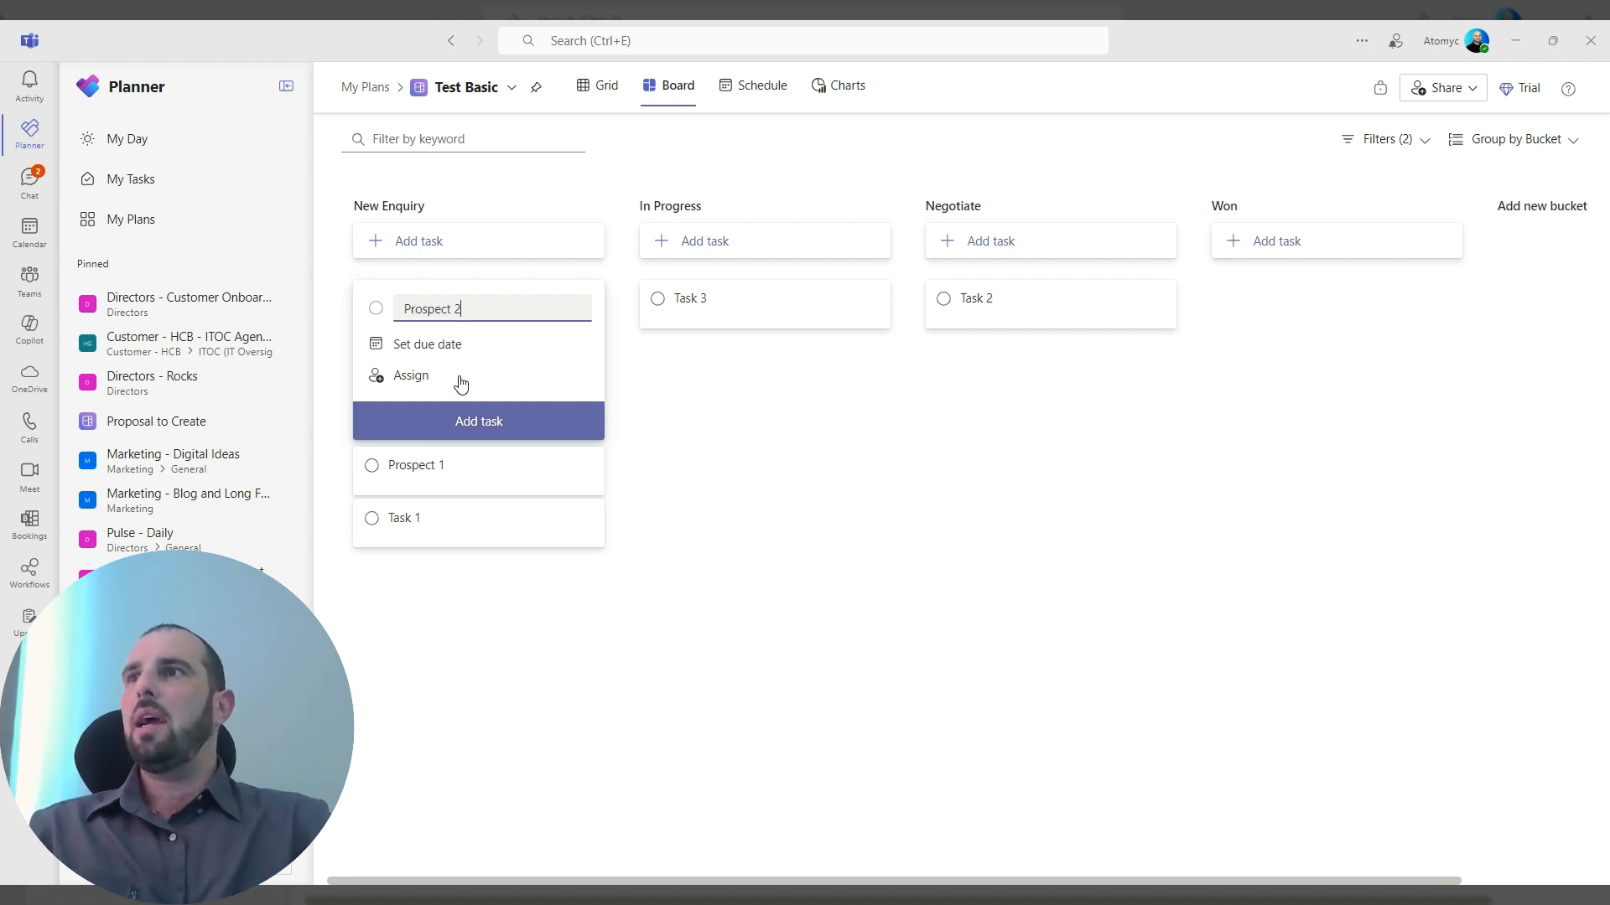
{"action": "left_click", "coordinate": [461, 419]}
{"action": "left_click_drag", "start_coordinate": [446, 316], "coordinate": [759, 365]}
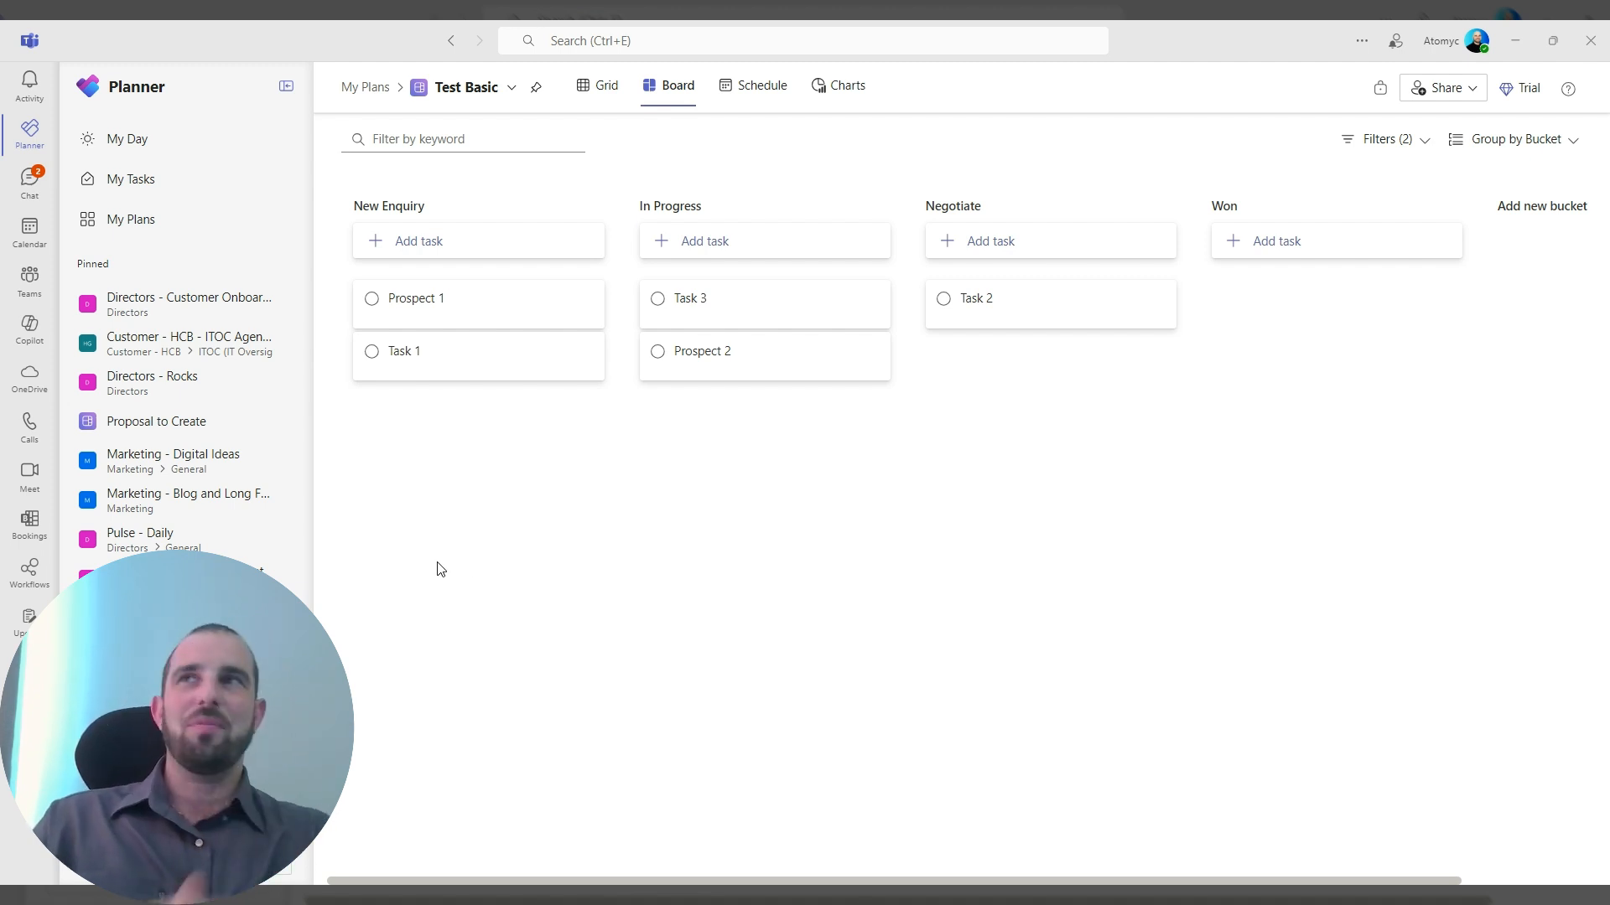
Compare how the plan's tasks and their buckets are presented in the grid and board views.
{"action": "left_click", "coordinate": [591, 100]}
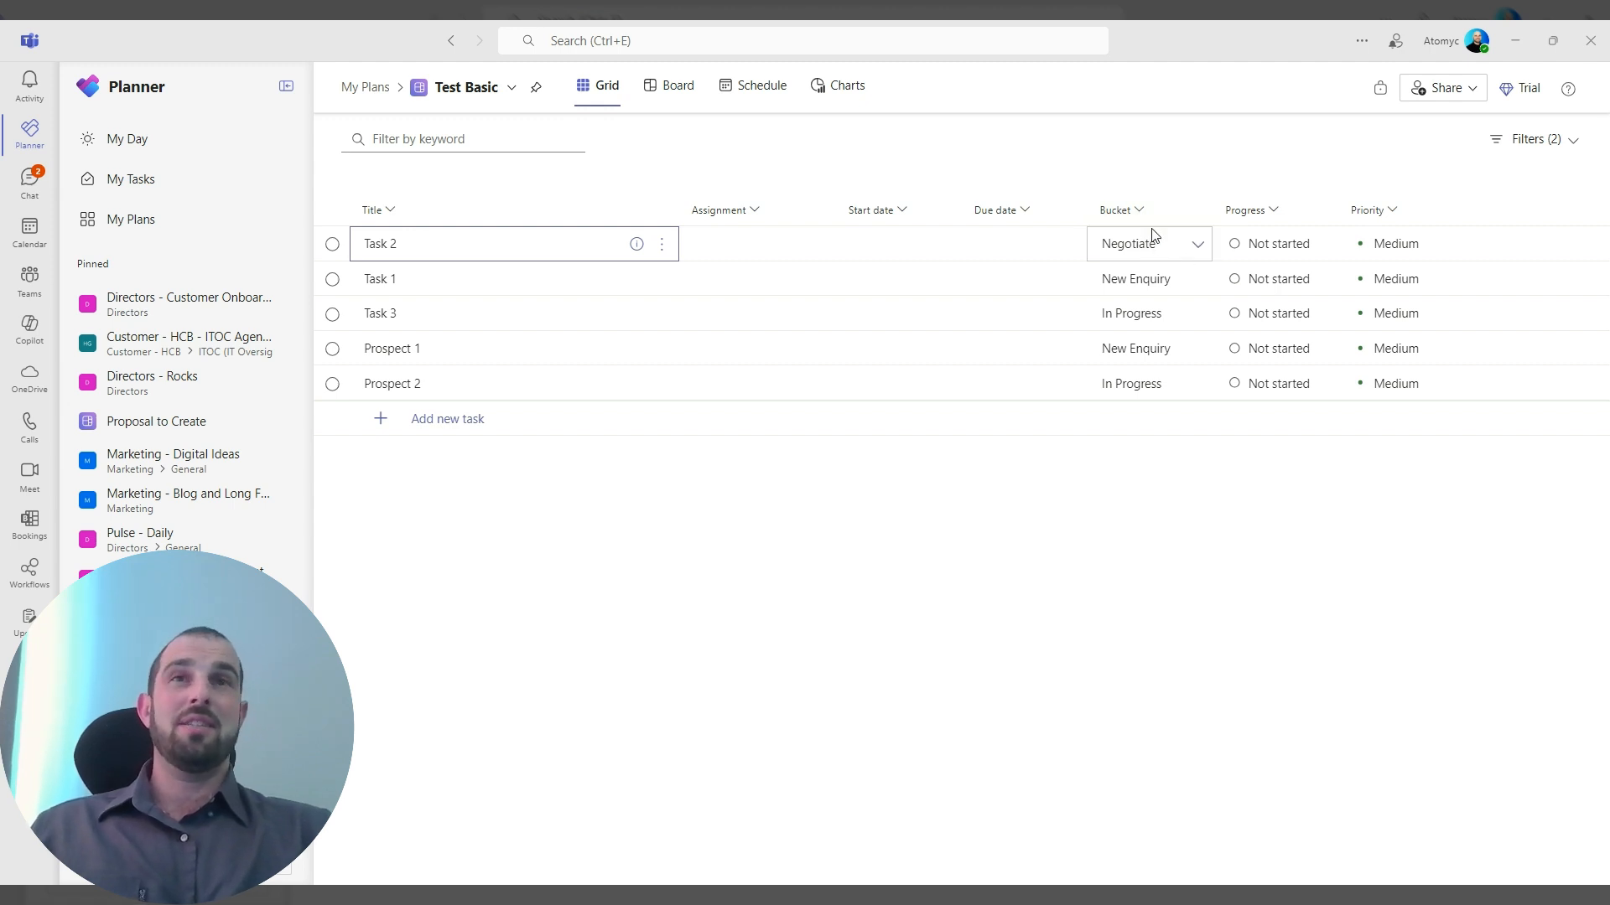
{"action": "left_click", "coordinate": [667, 90]}
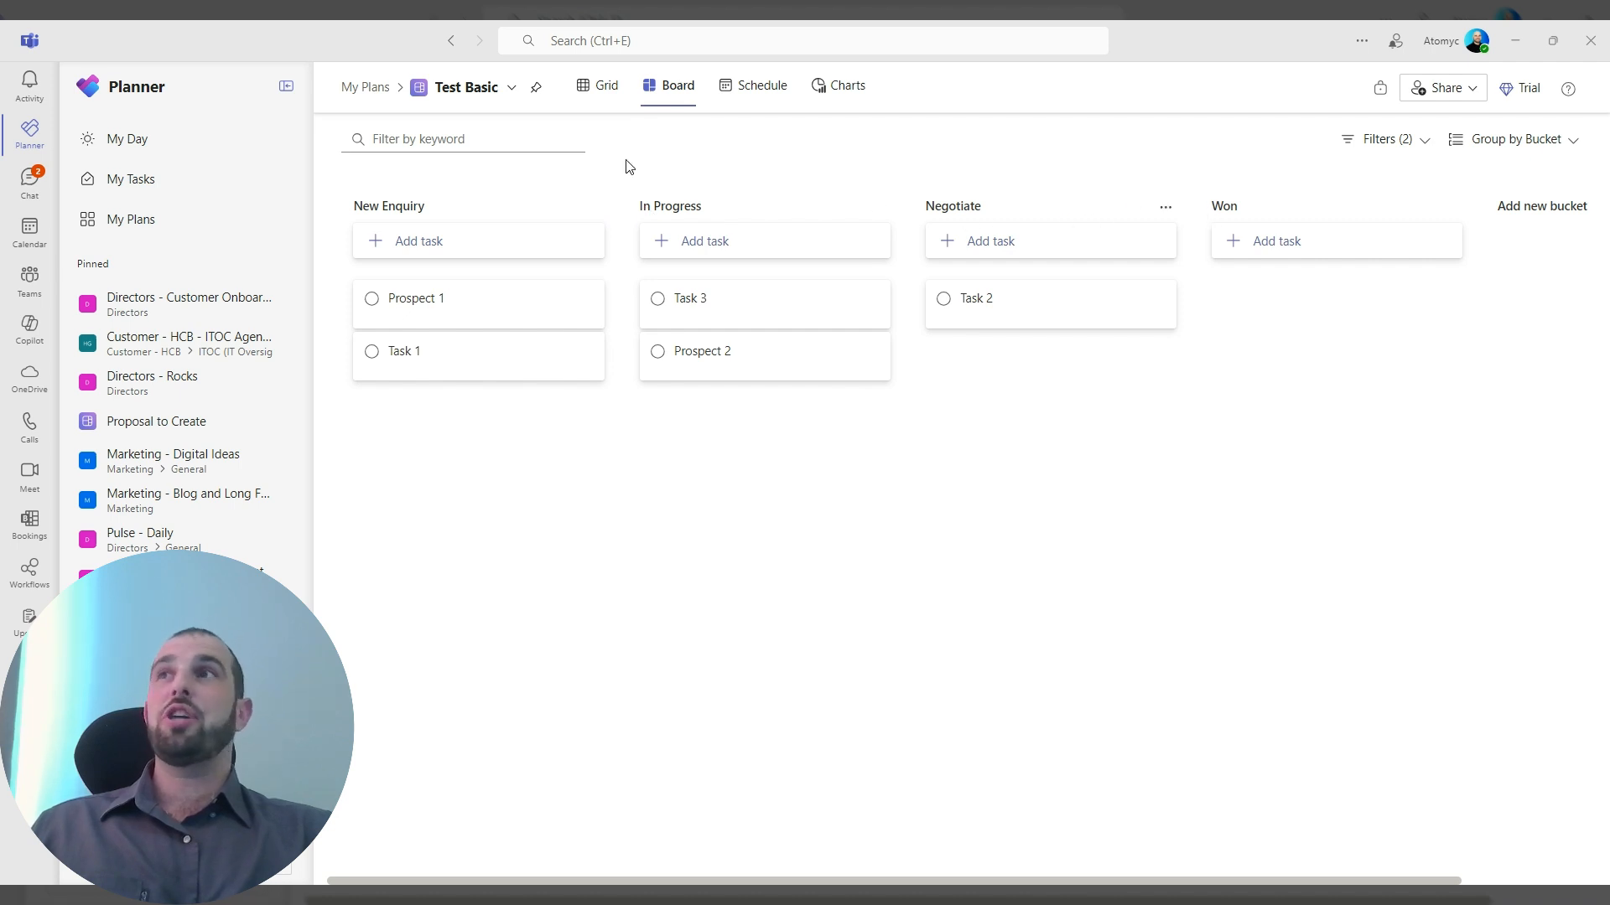
{"action": "left_click", "coordinate": [589, 89]}
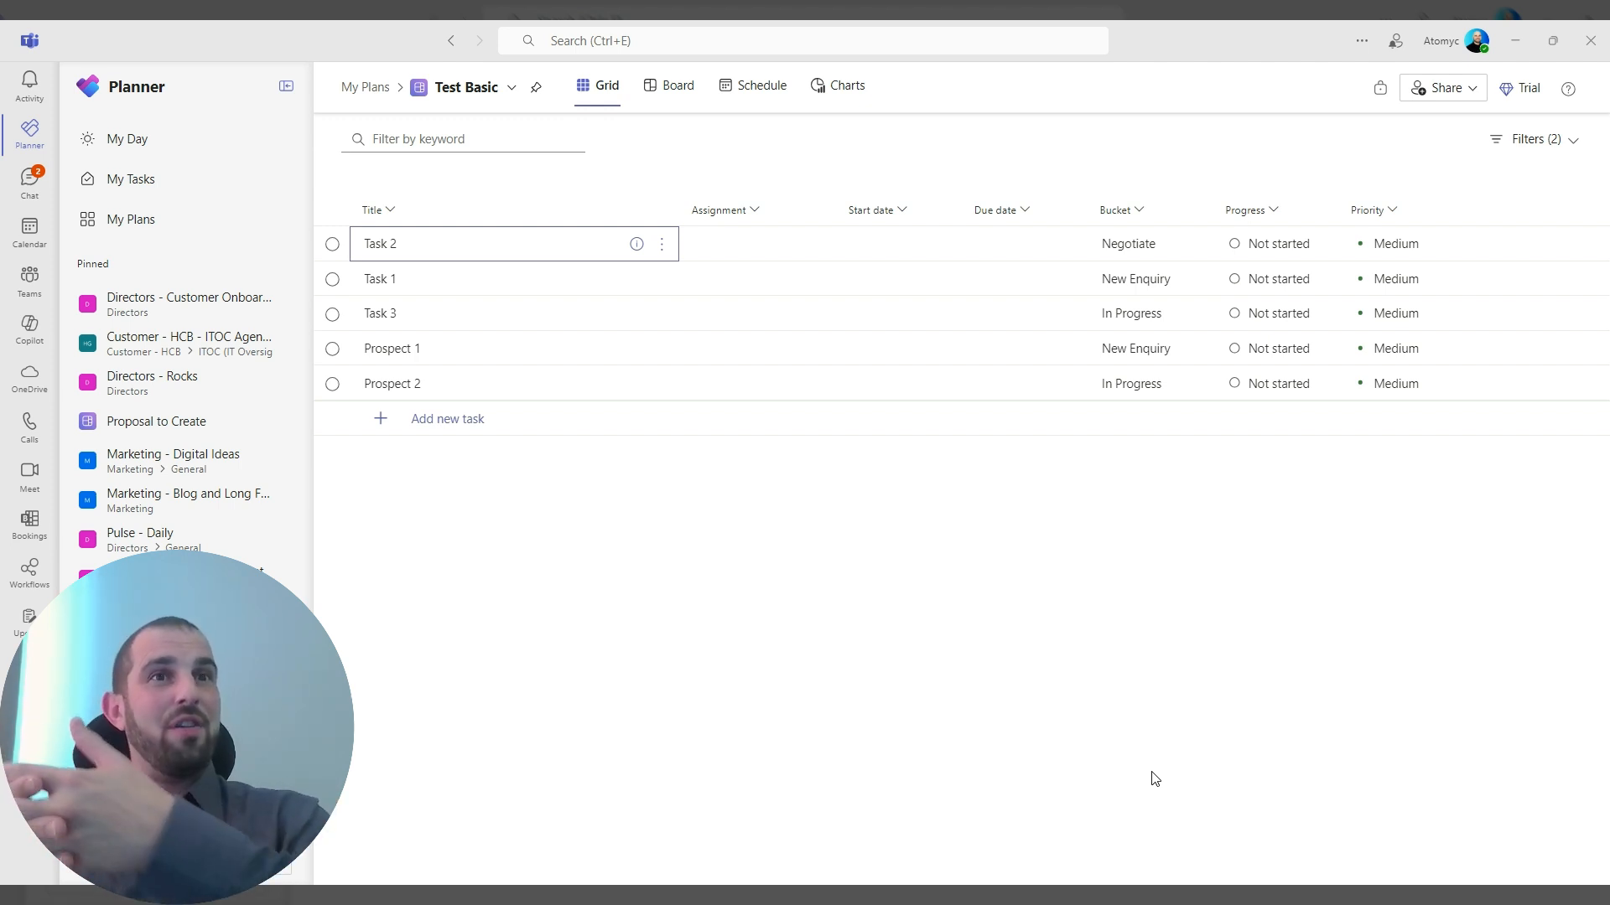
{"action": "left_click", "coordinate": [690, 101]}
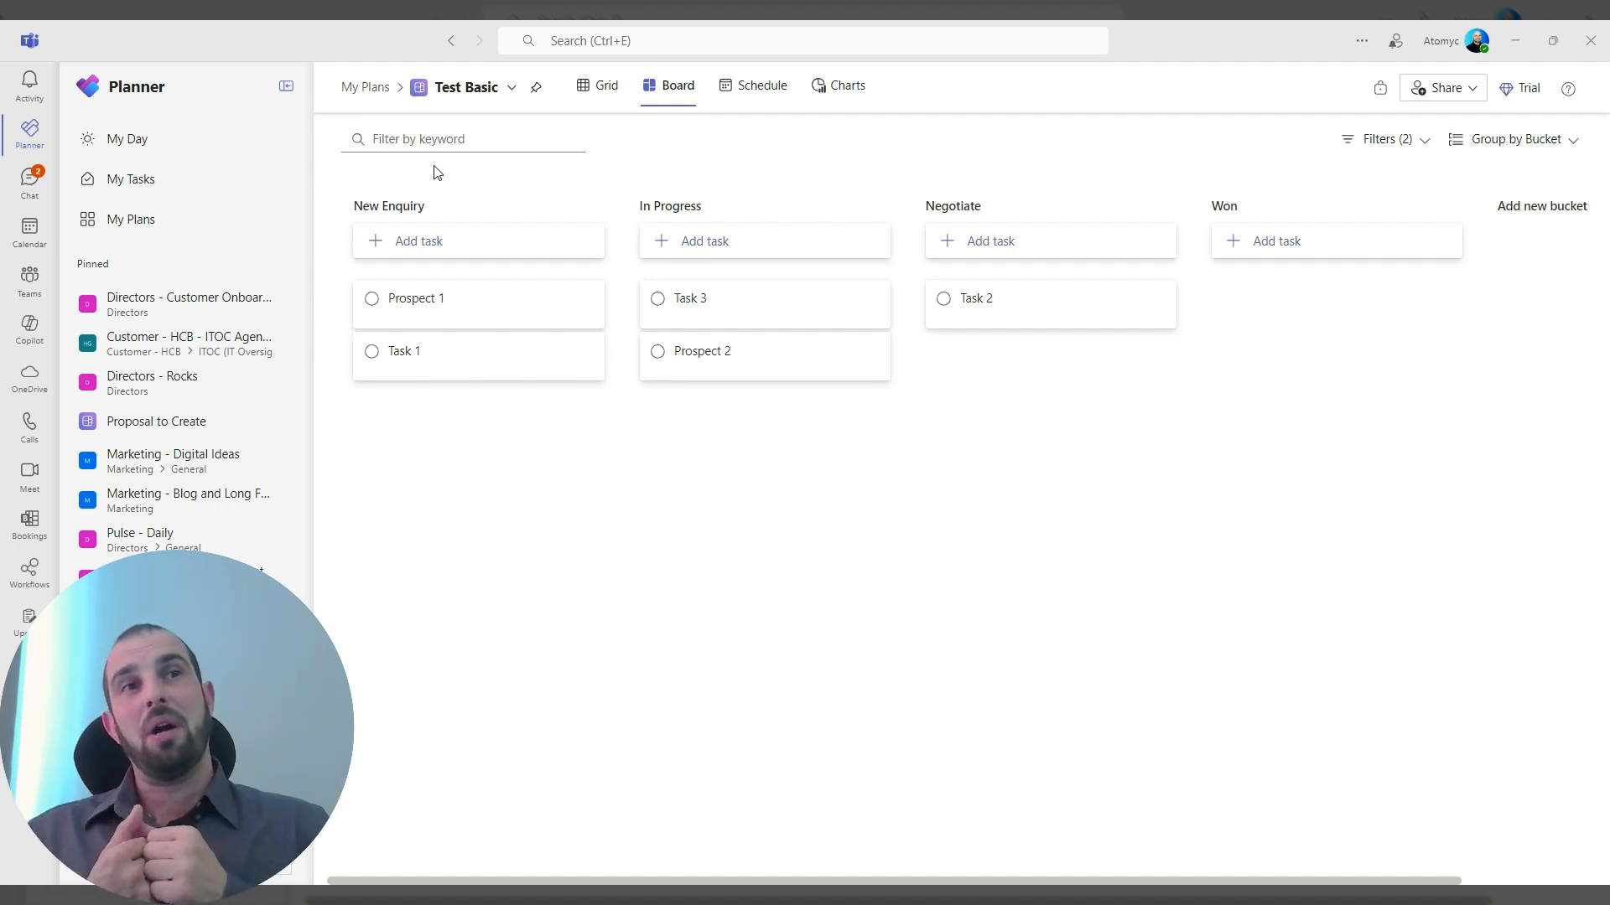
{"action": "left_click", "coordinate": [602, 85]}
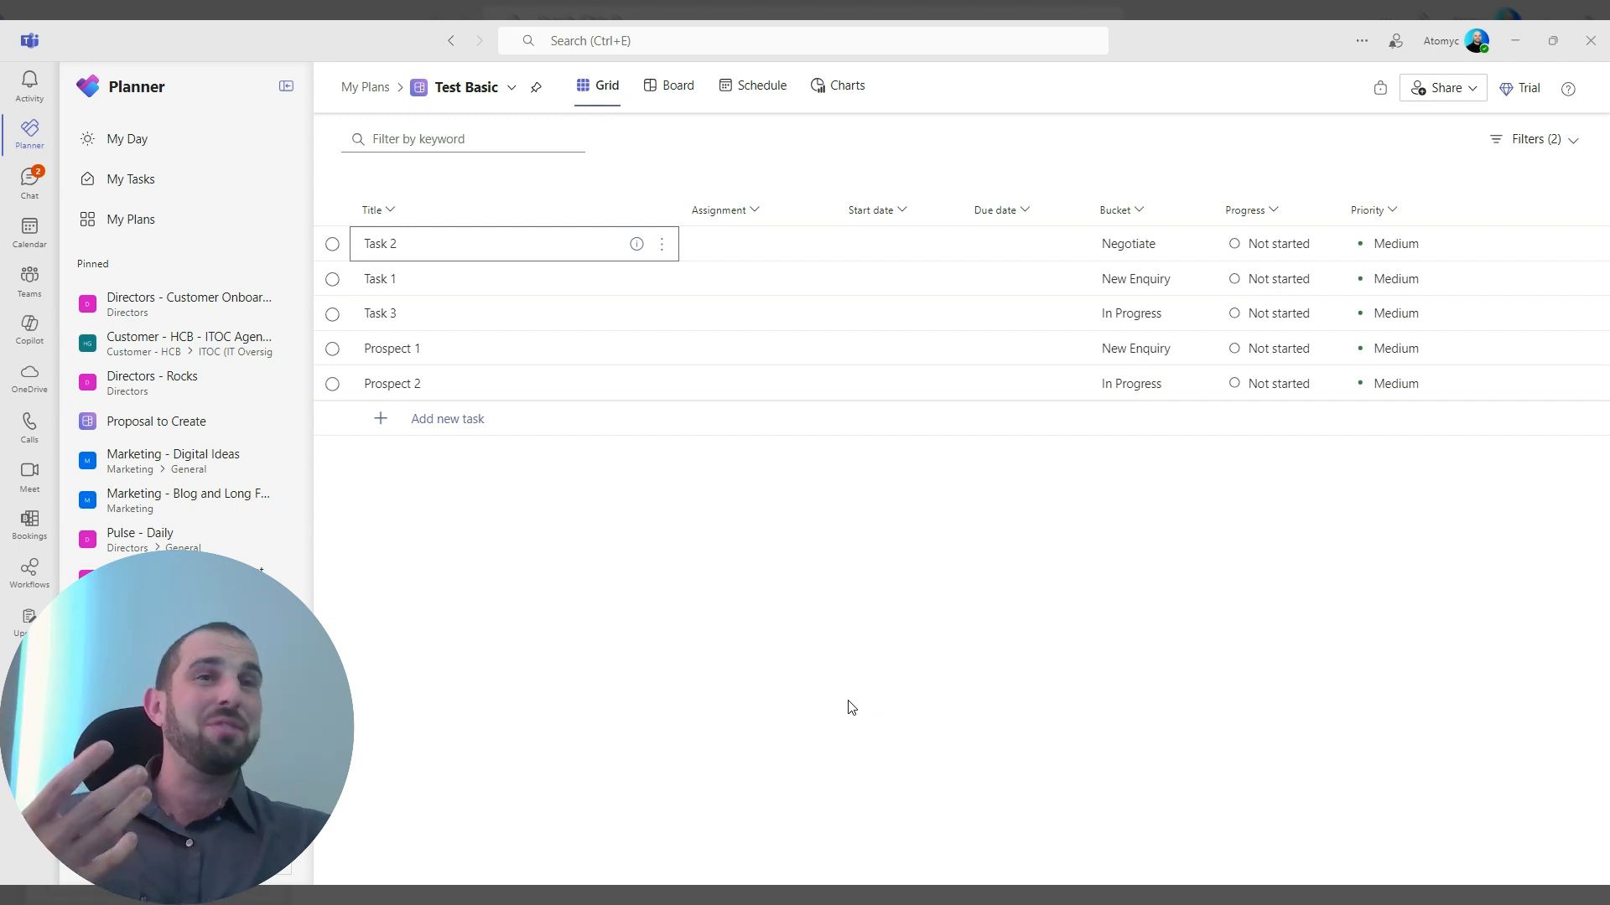
Return to the board view and rename the New Enquiry bucket as "South Africa".
{"action": "left_click", "coordinate": [684, 87]}
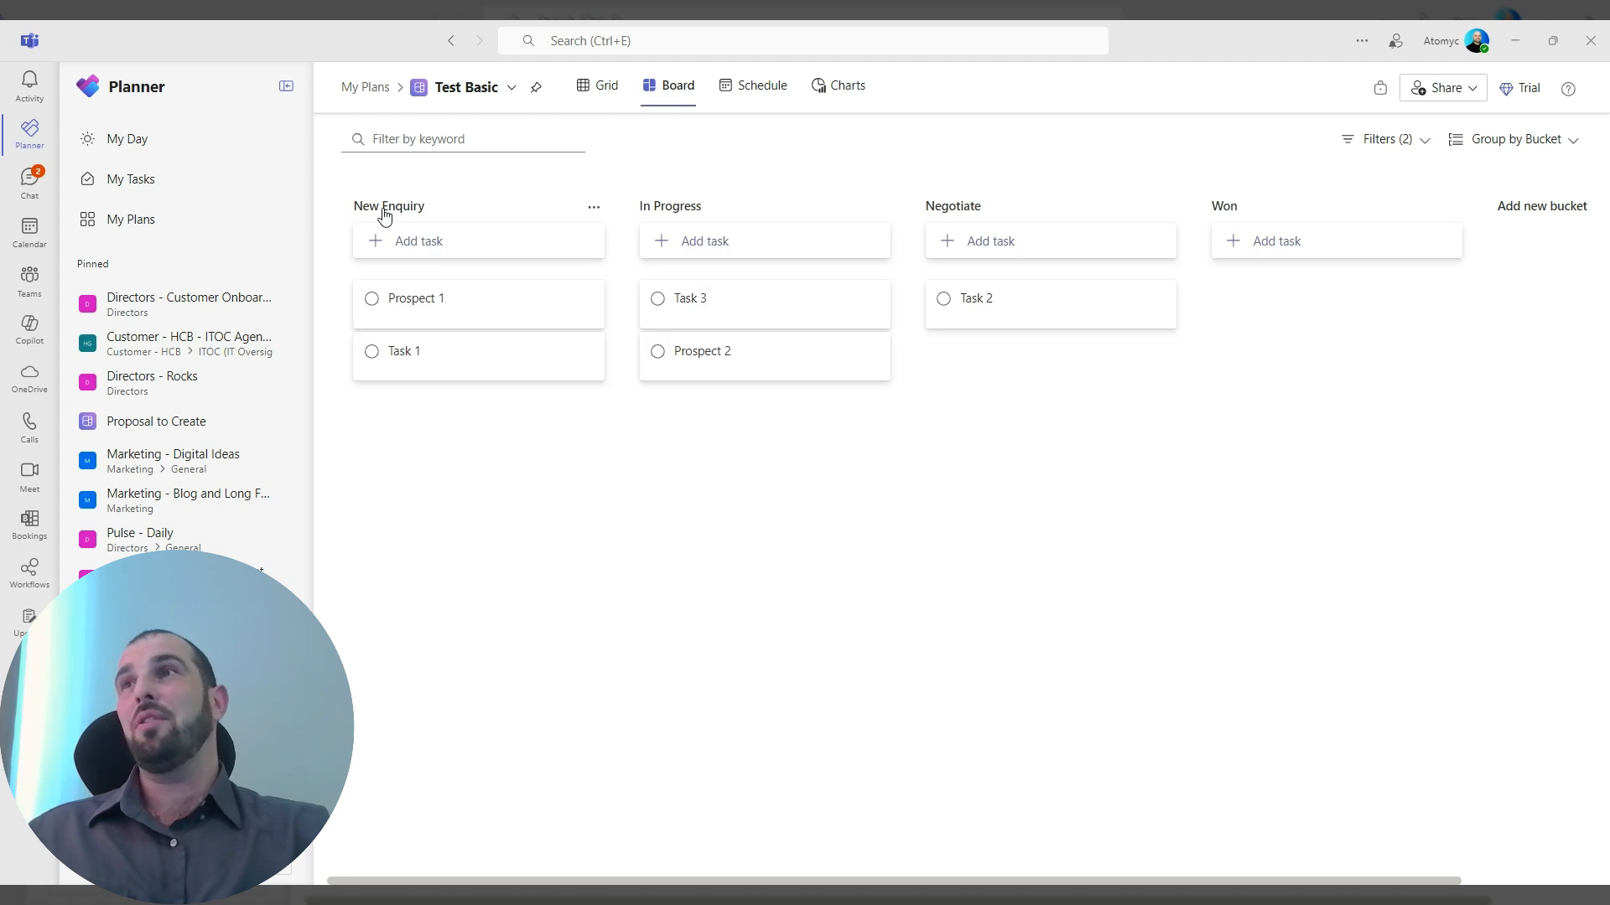
{"action": "left_click", "coordinate": [384, 209]}
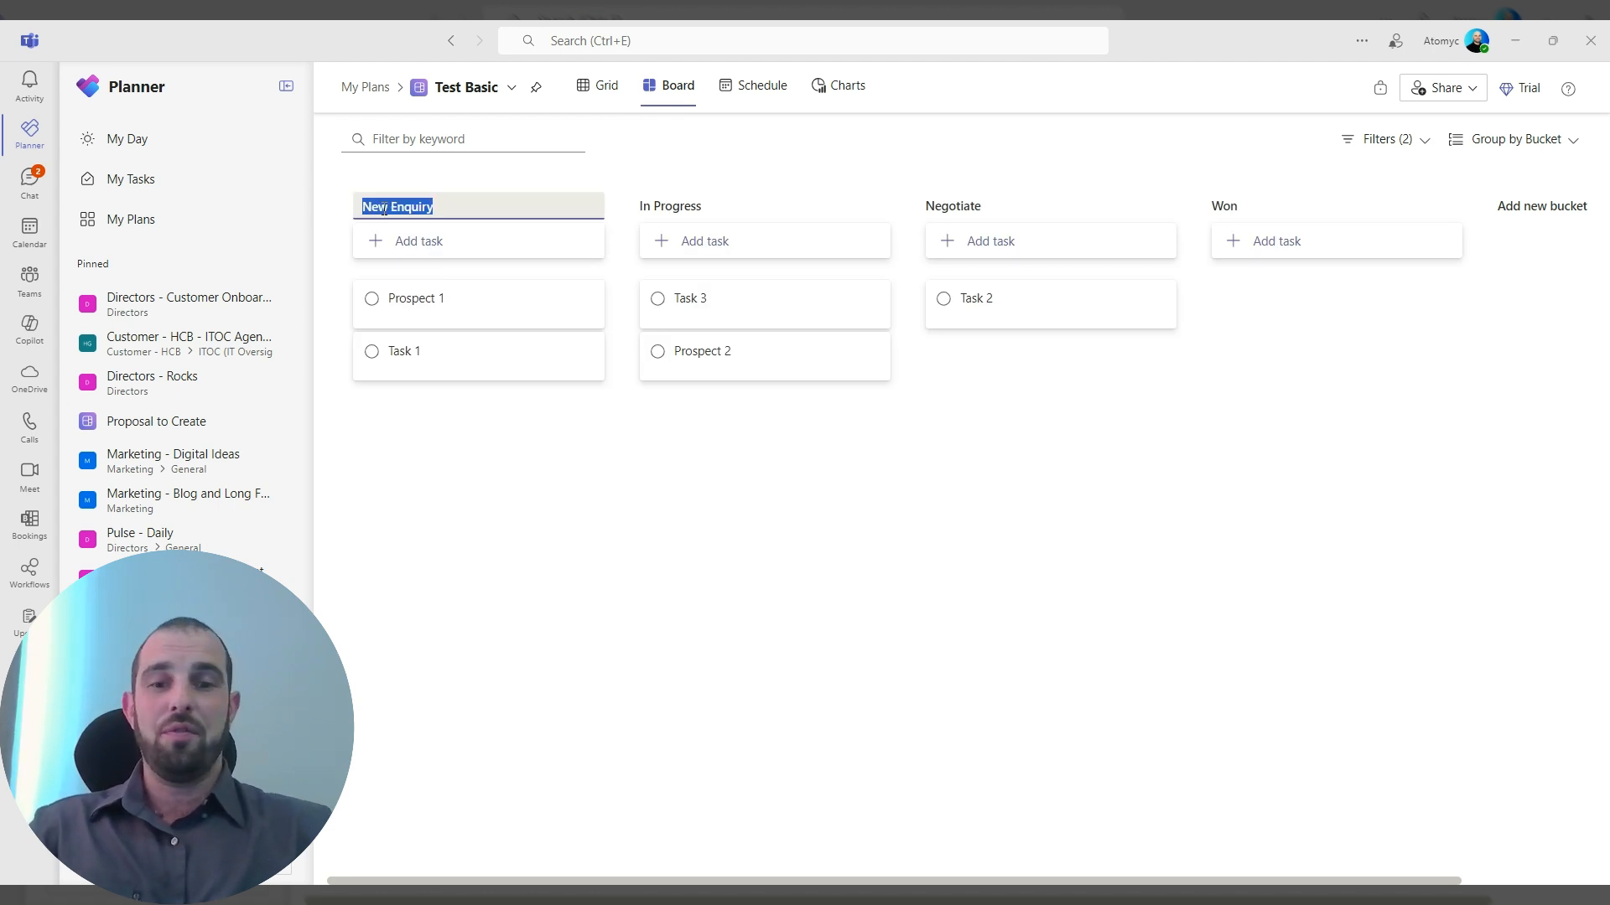
{"action": "type", "text": "Soft A"}
{"action": "type", "text": "frica"}
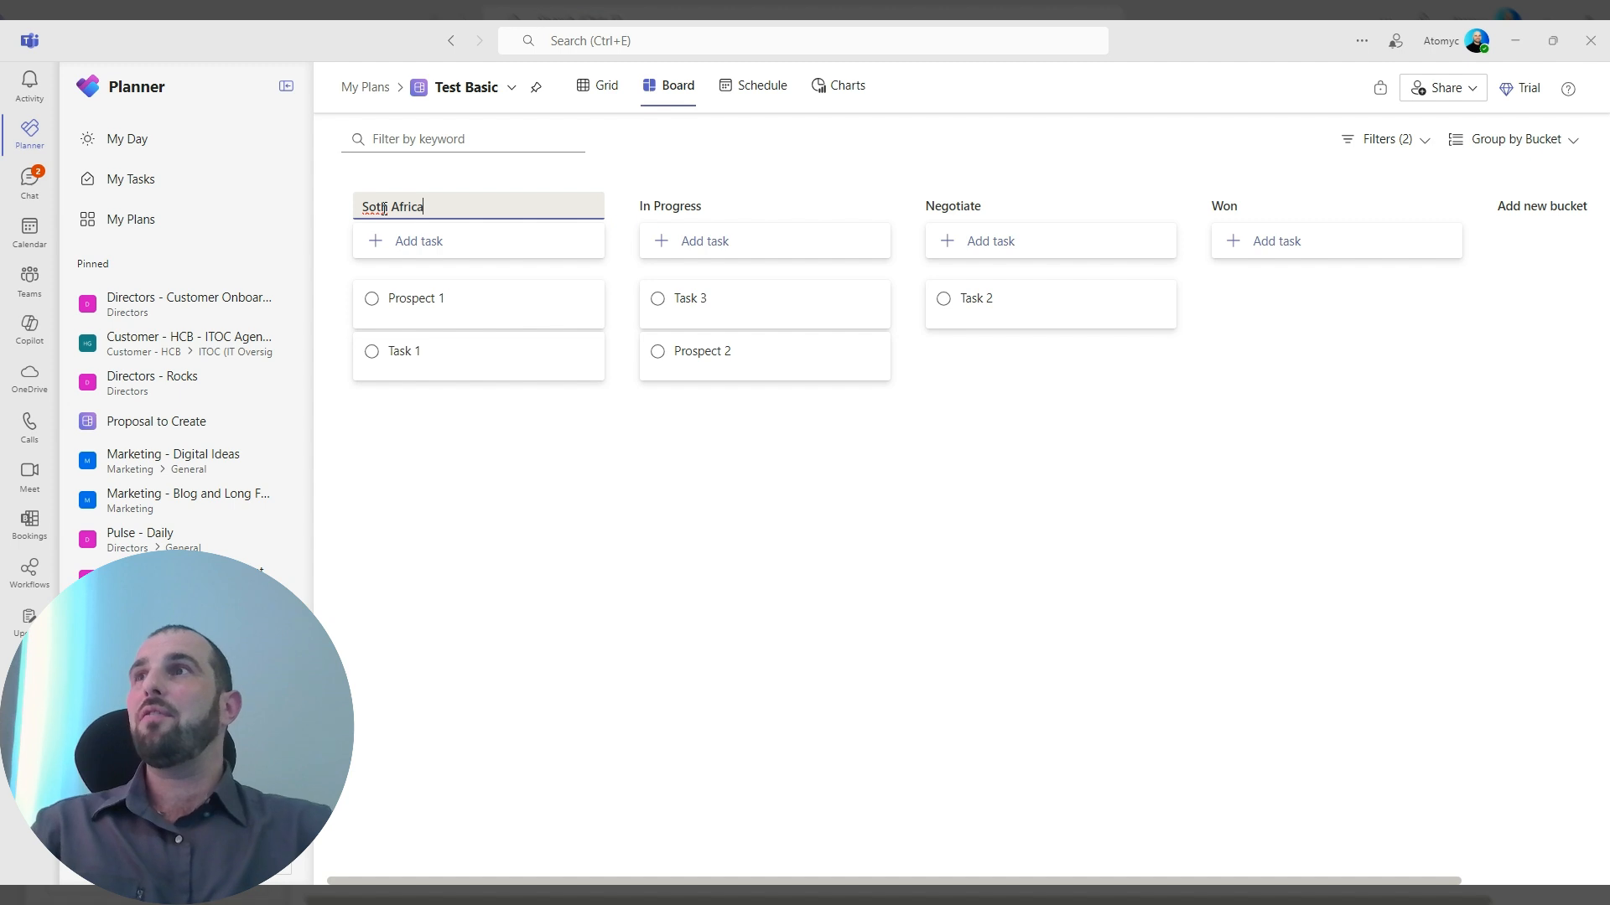
{"action": "type", "text": "u"}
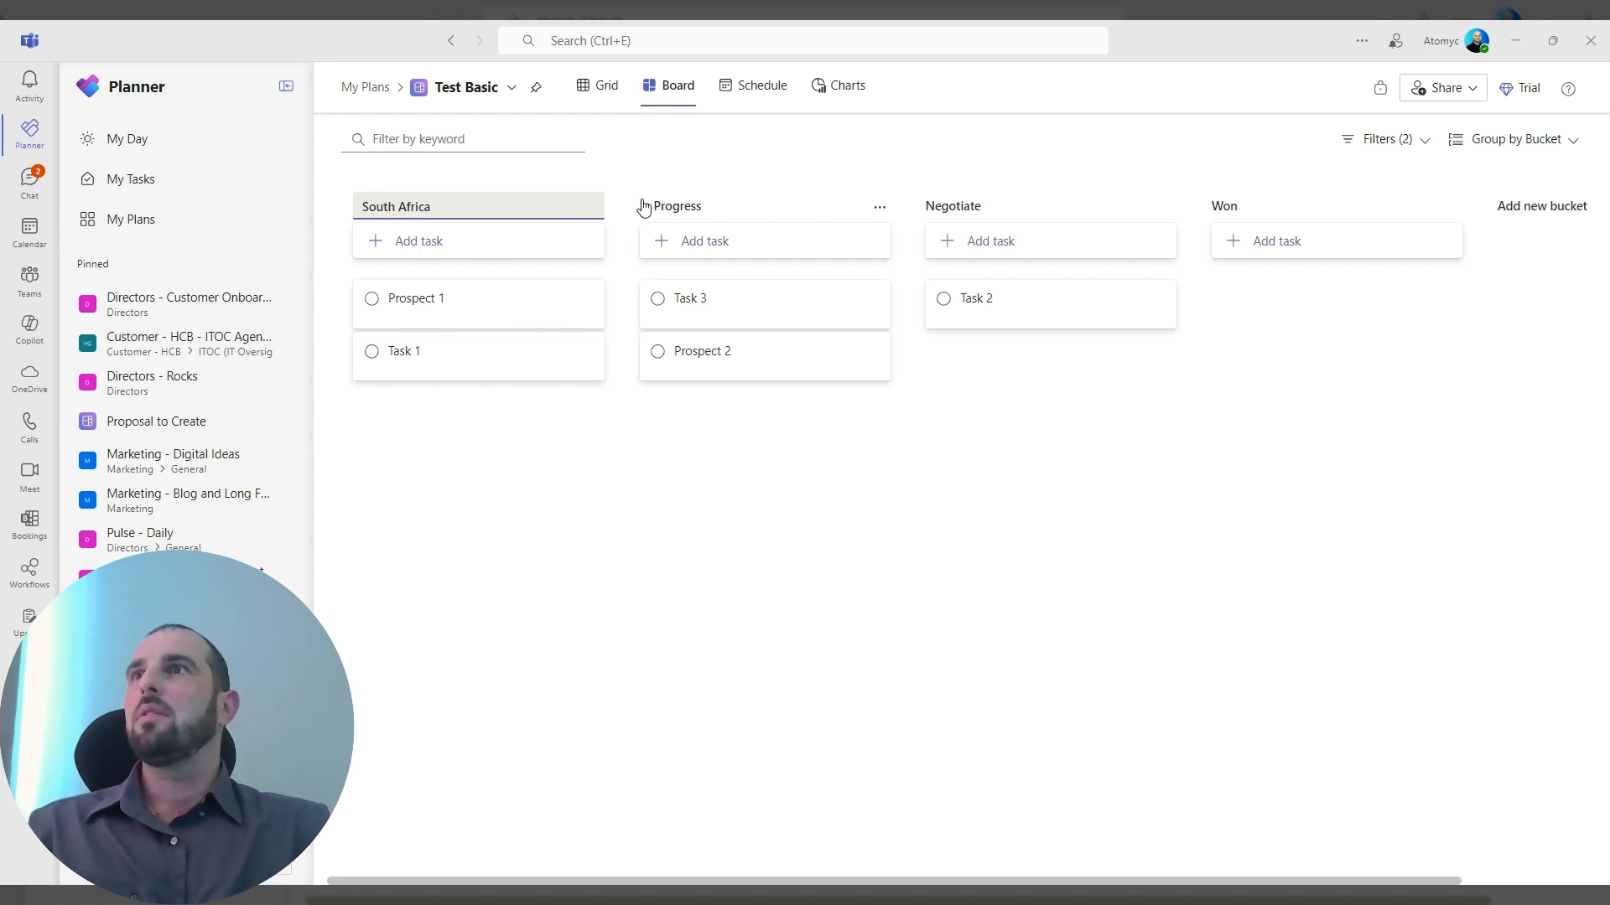
Rename the In Progress bucket as "Australia".
{"action": "left_click", "coordinate": [712, 199]}
{"action": "type", "text": "Aust"}
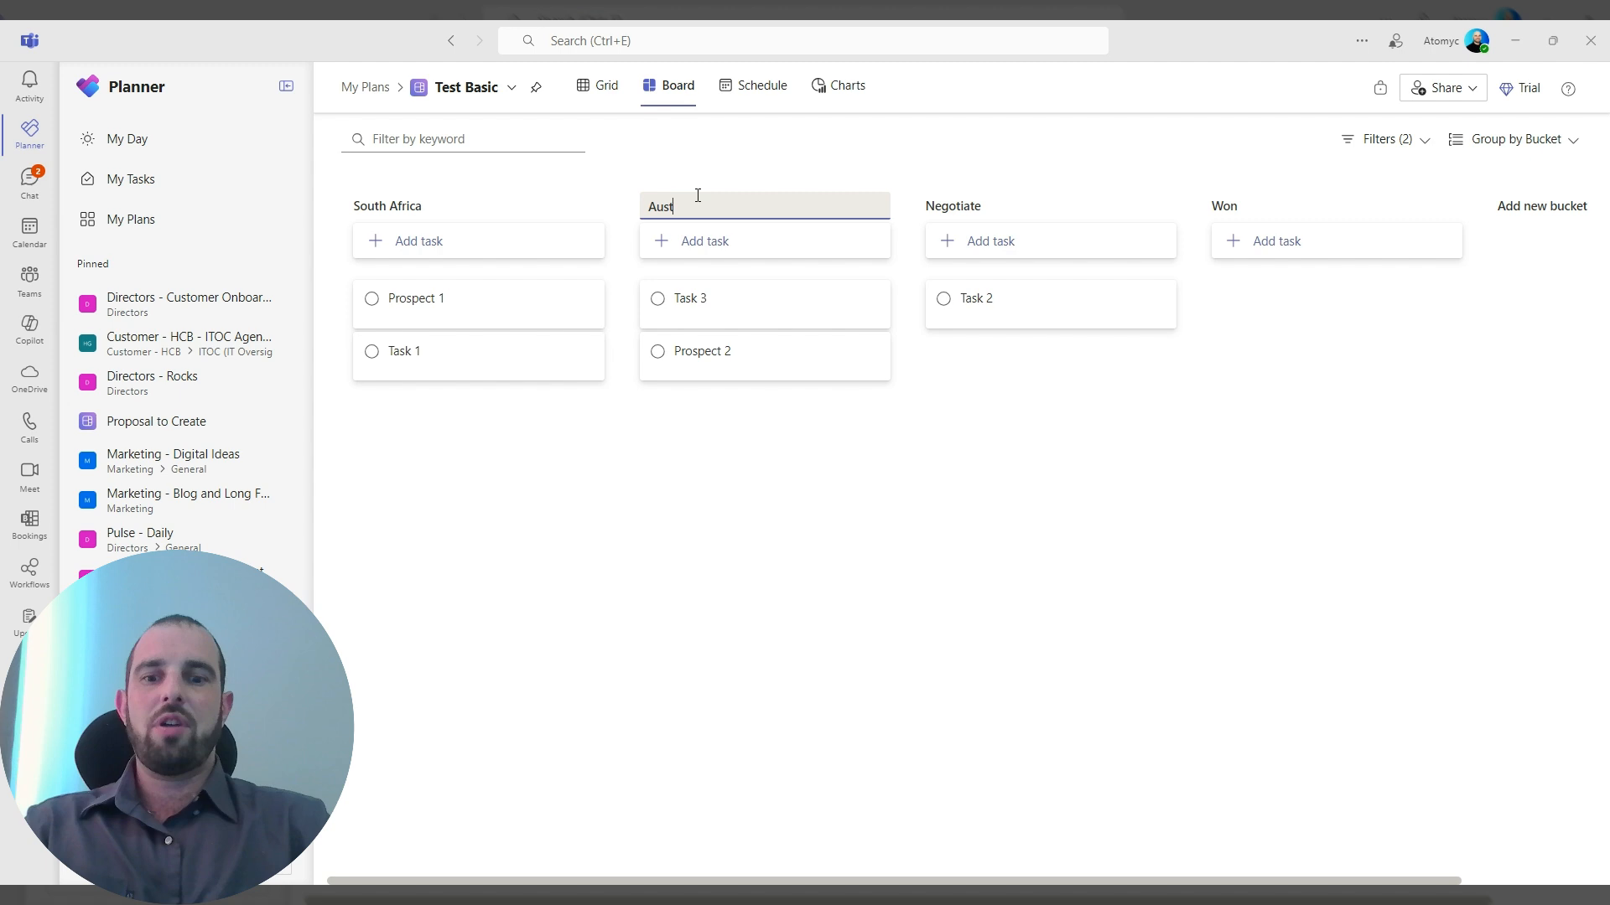
{"action": "type", "text": "ralia"}
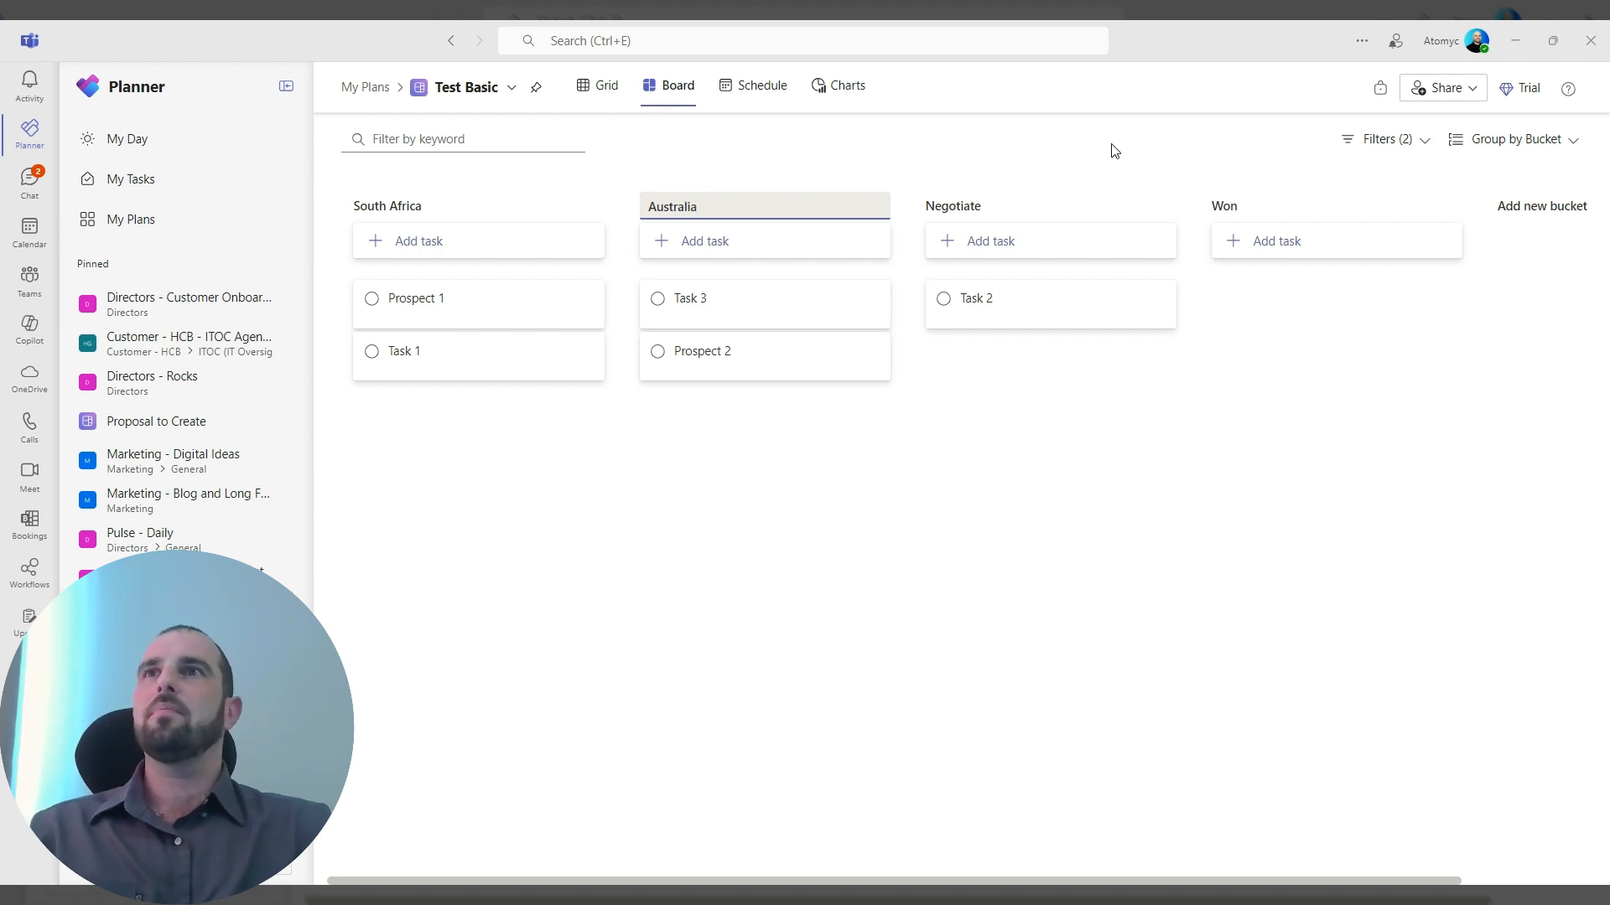
Rename the Negotiate bucket as "US" and the Won bucket as "Europe".
{"action": "left_click", "coordinate": [943, 207]}
{"action": "type", "text": "US"}
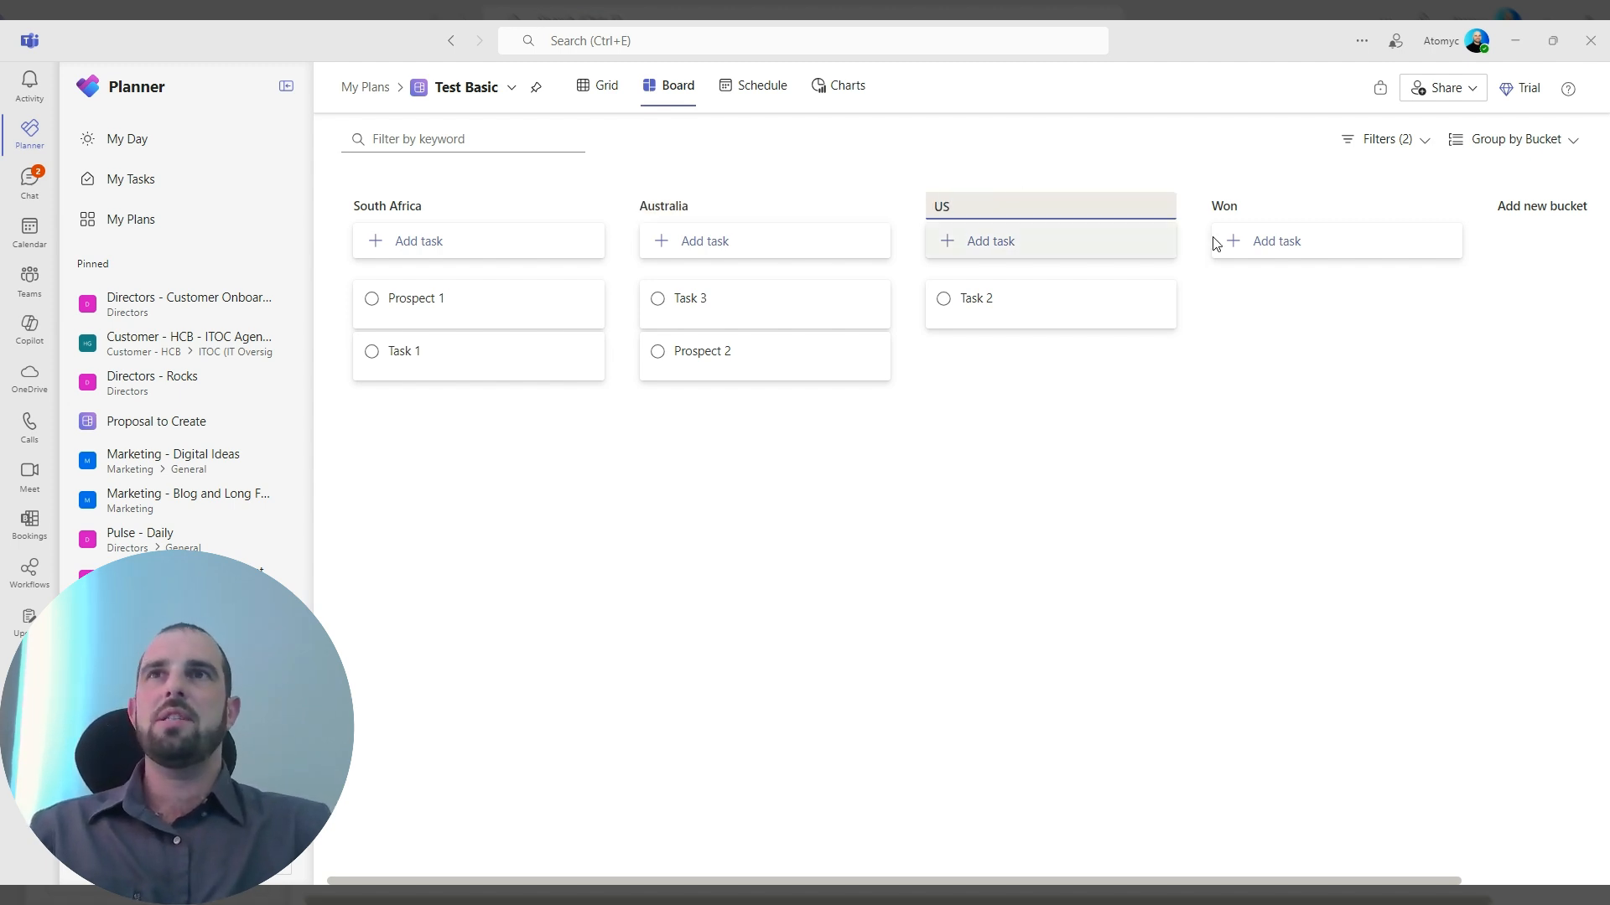
{"action": "left_click", "coordinate": [1246, 207]}
{"action": "type", "text": "Eurpore"}
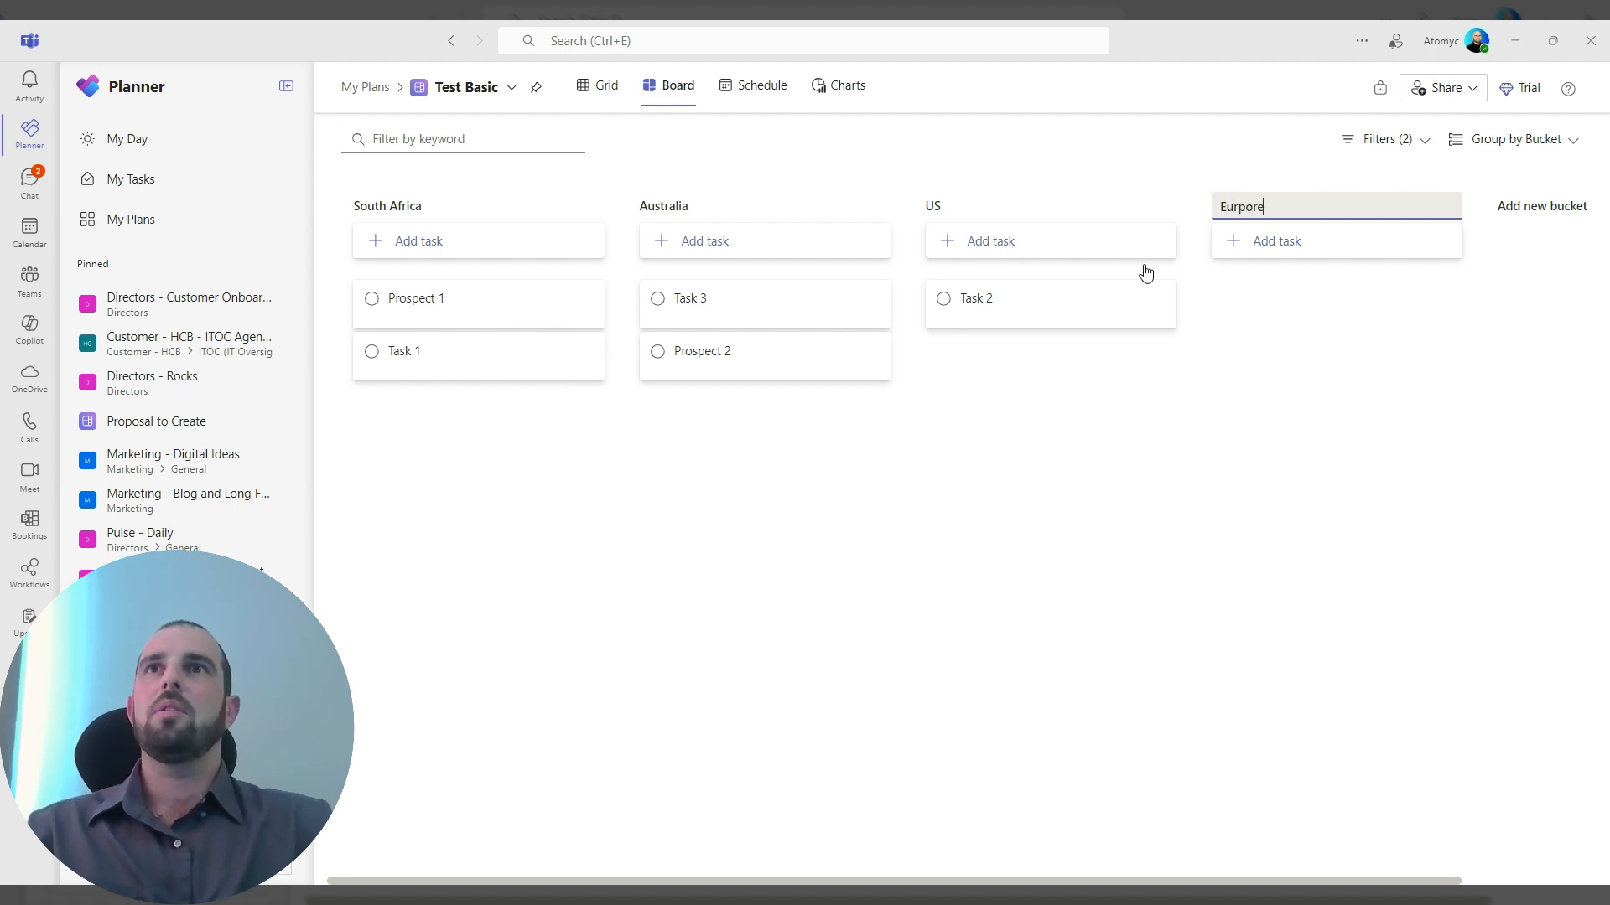
{"action": "left_click", "coordinate": [1111, 476]}
{"action": "left_click", "coordinate": [1253, 209]}
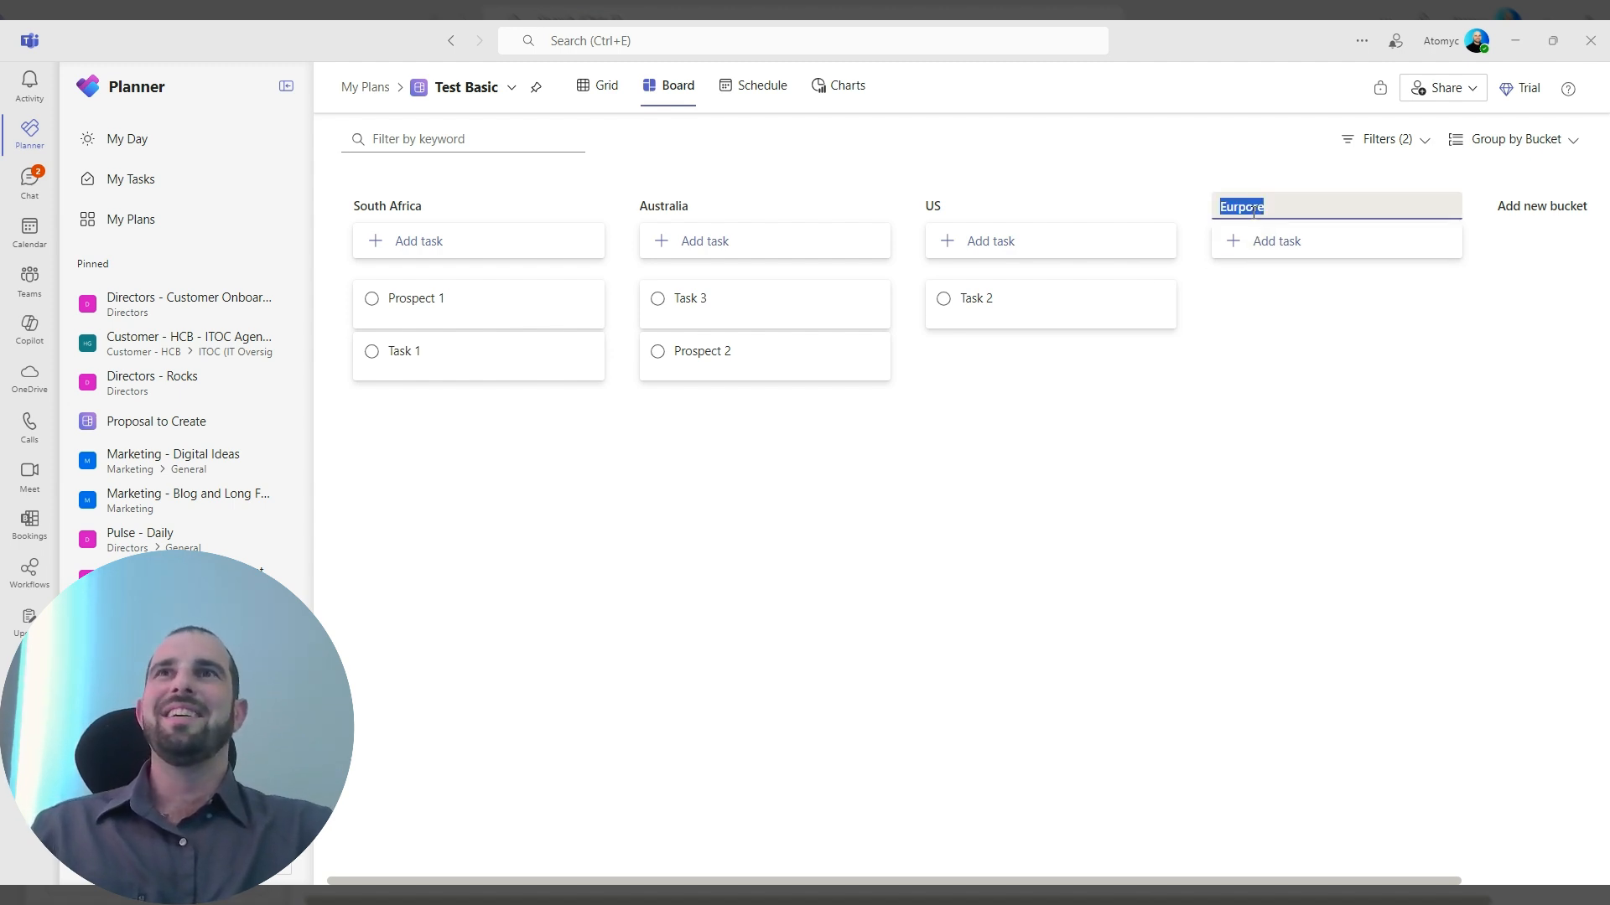
{"action": "type", "text": "Europ"}
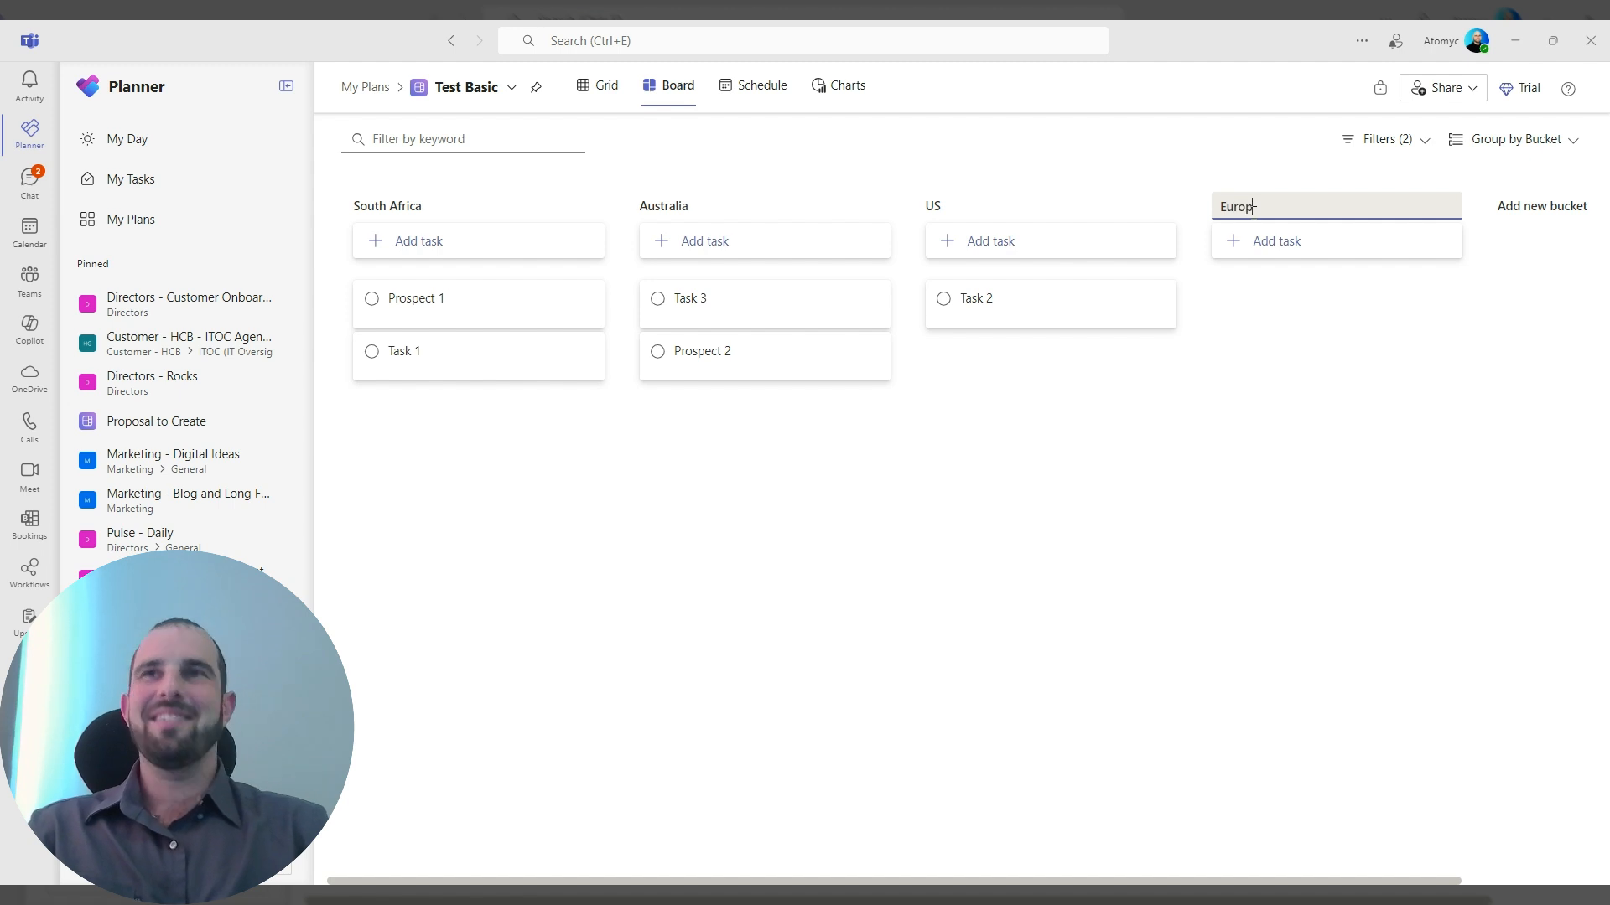
{"action": "type", "text": "e"}
{"action": "left_click", "coordinate": [1058, 478]}
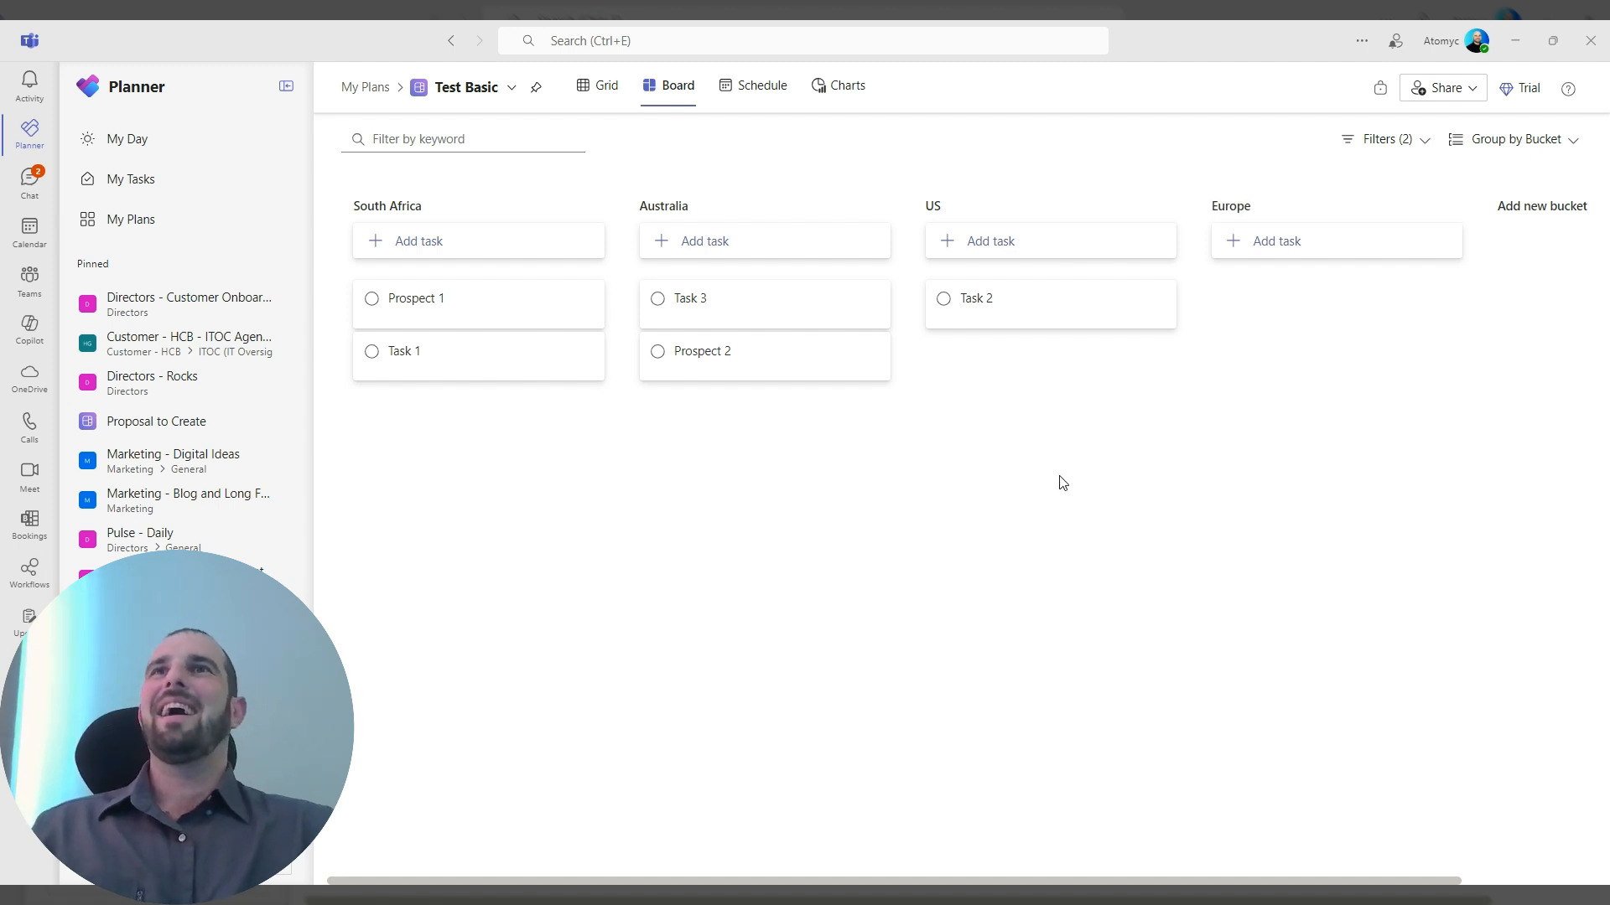
Switch to the grid view and set the bucket of Task 3 to US.
{"action": "left_click", "coordinate": [600, 92]}
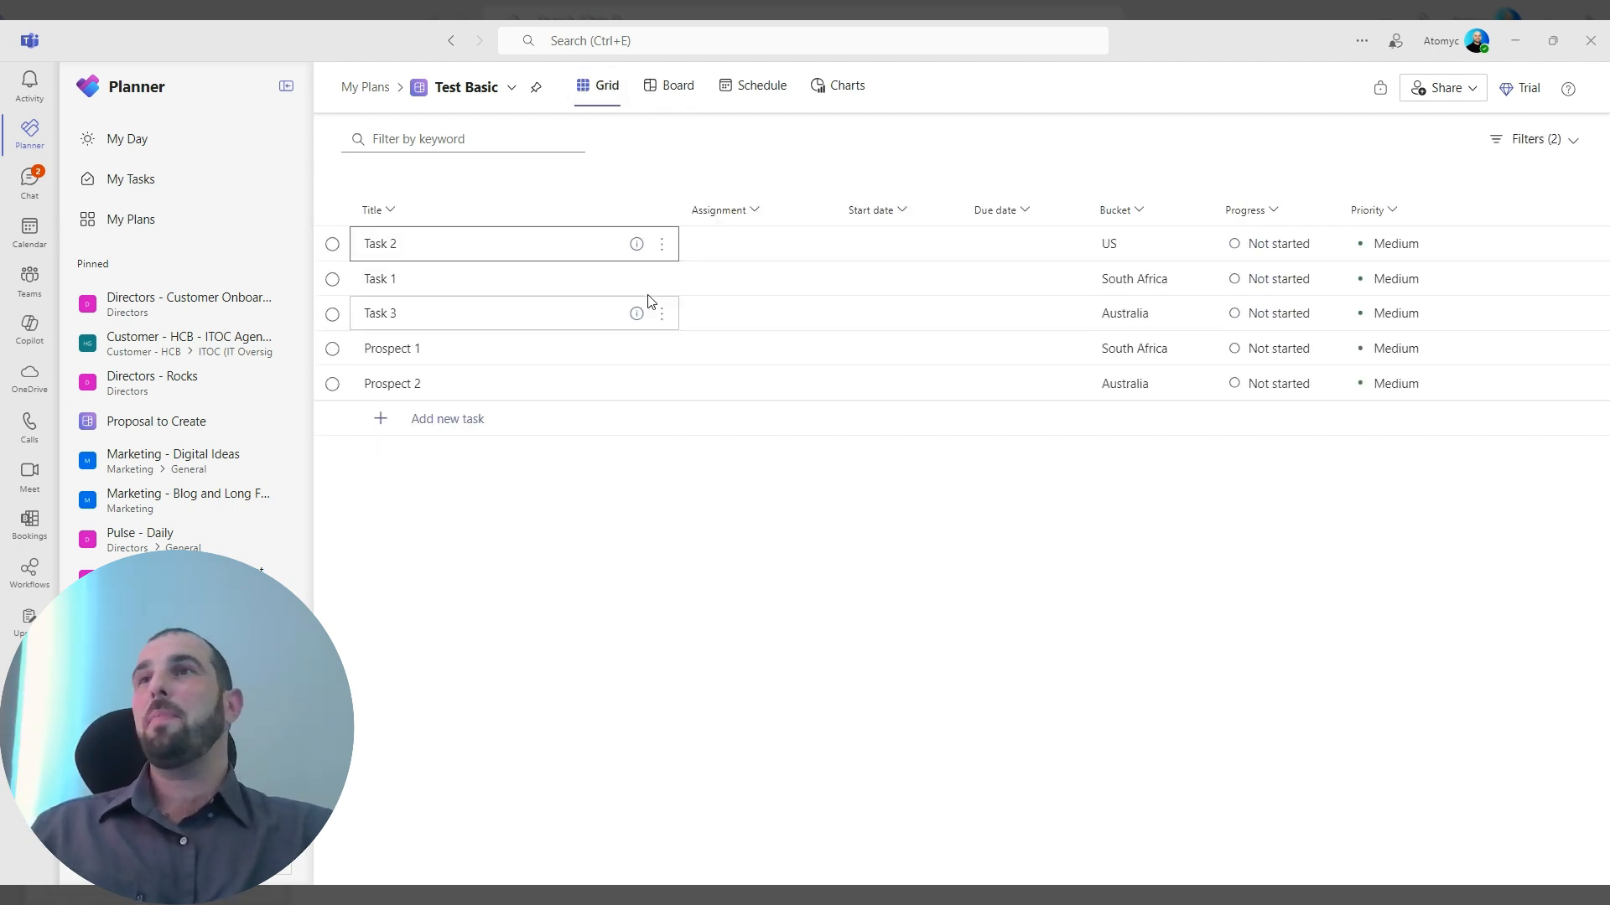
{"action": "left_click", "coordinate": [1196, 313]}
{"action": "left_click", "coordinate": [1130, 426]}
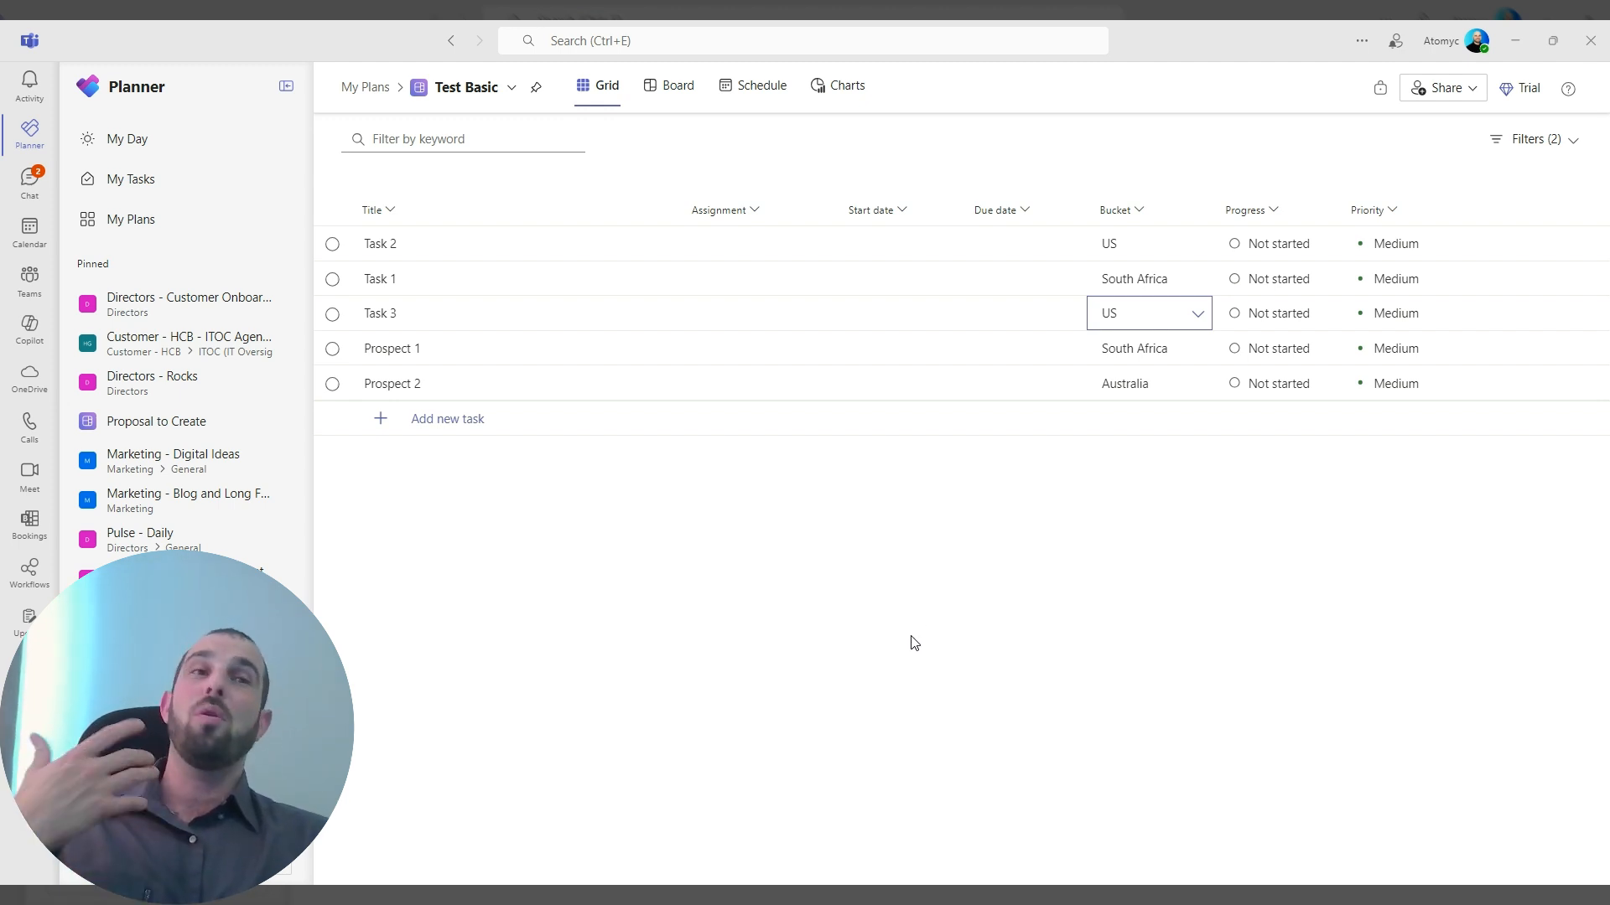
{"action": "left_click", "coordinate": [1137, 208]}
{"action": "left_click", "coordinate": [1022, 609]}
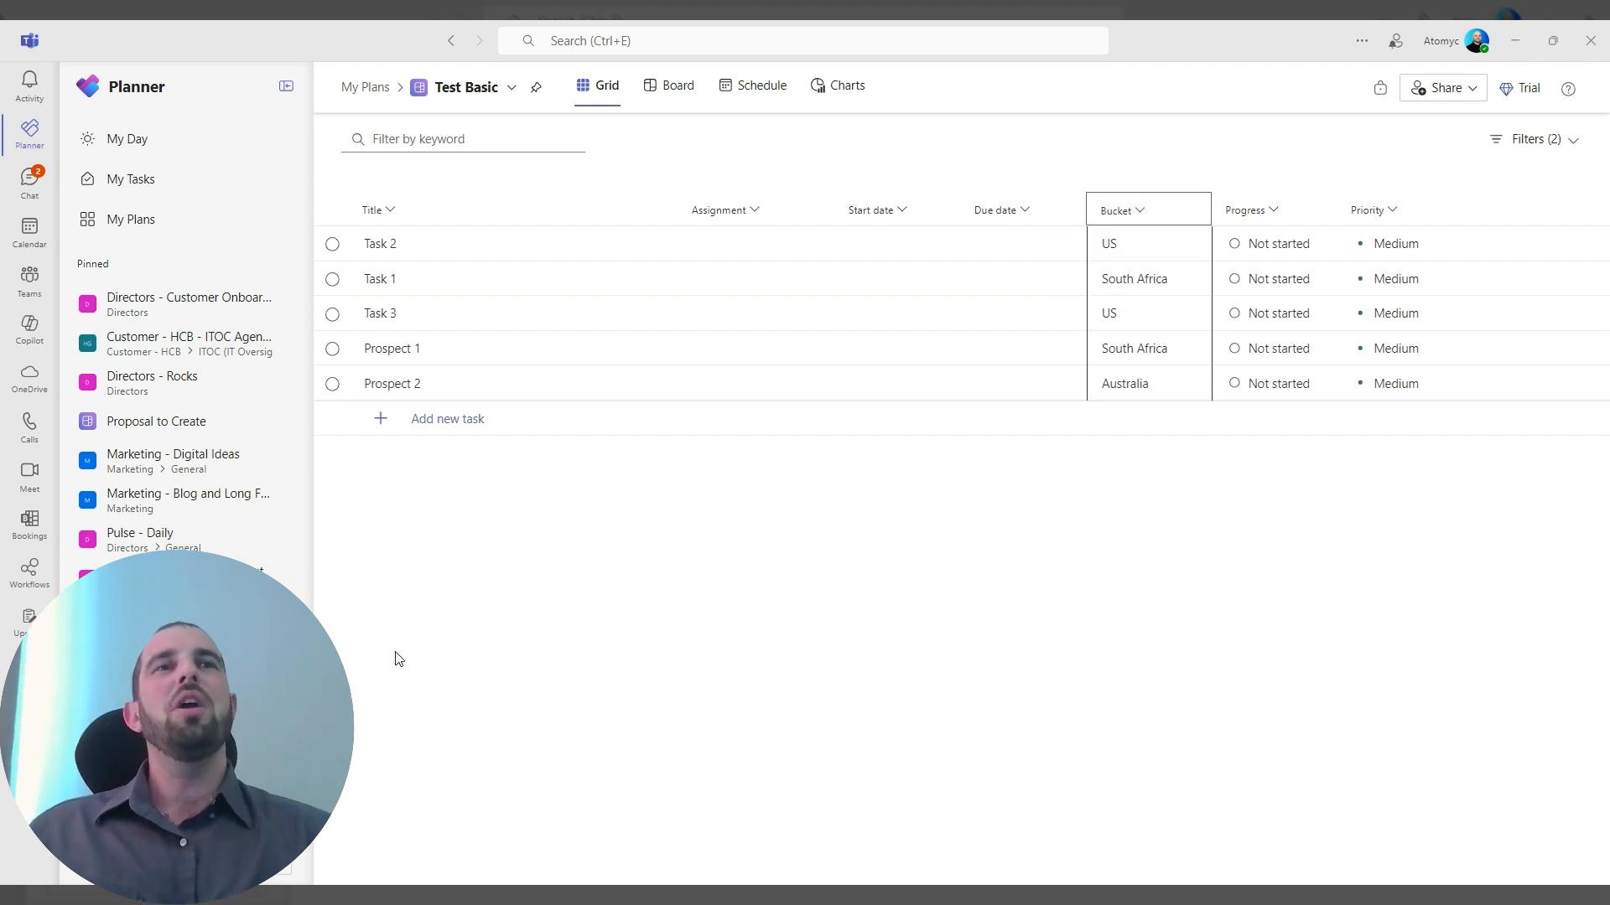